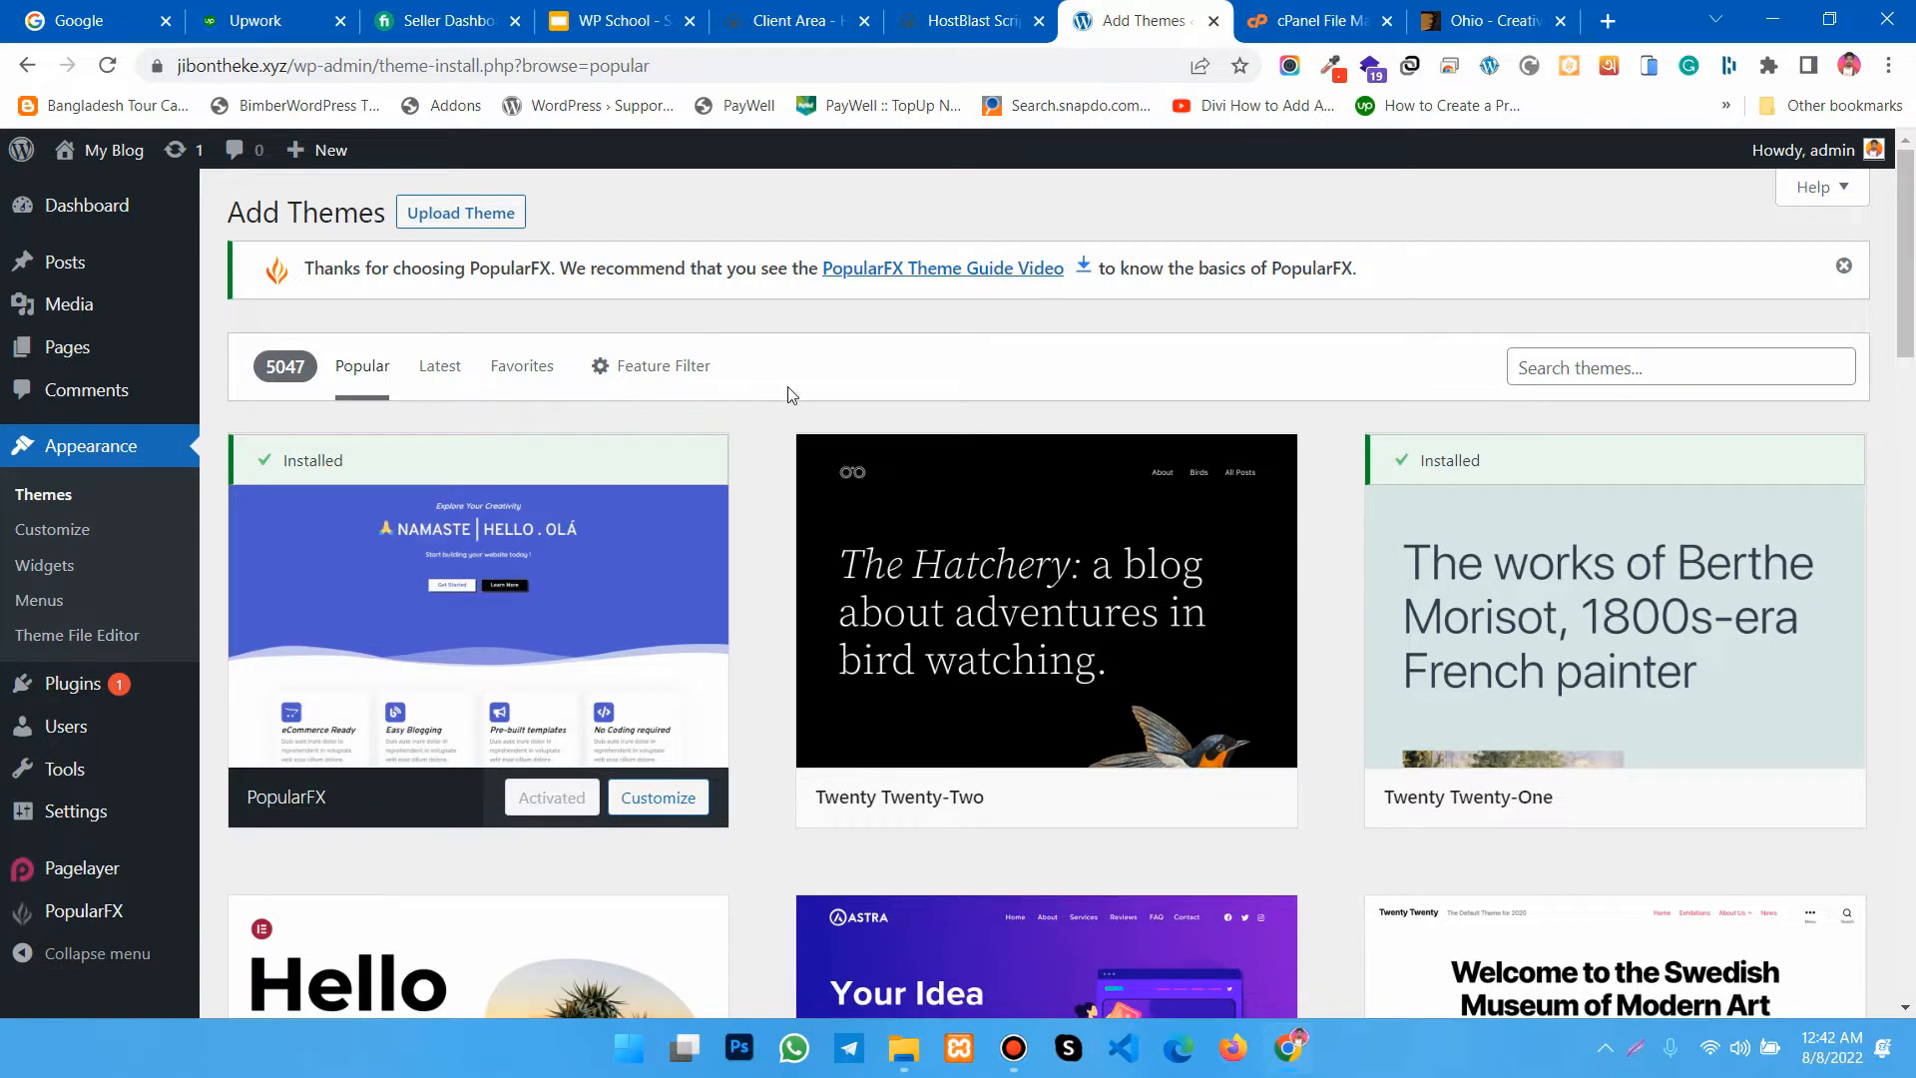
# Step: Switch to the cPanel File Manager and look over the jibontheke.xyz site's folder tree and files
pyautogui.click(1577, 22)
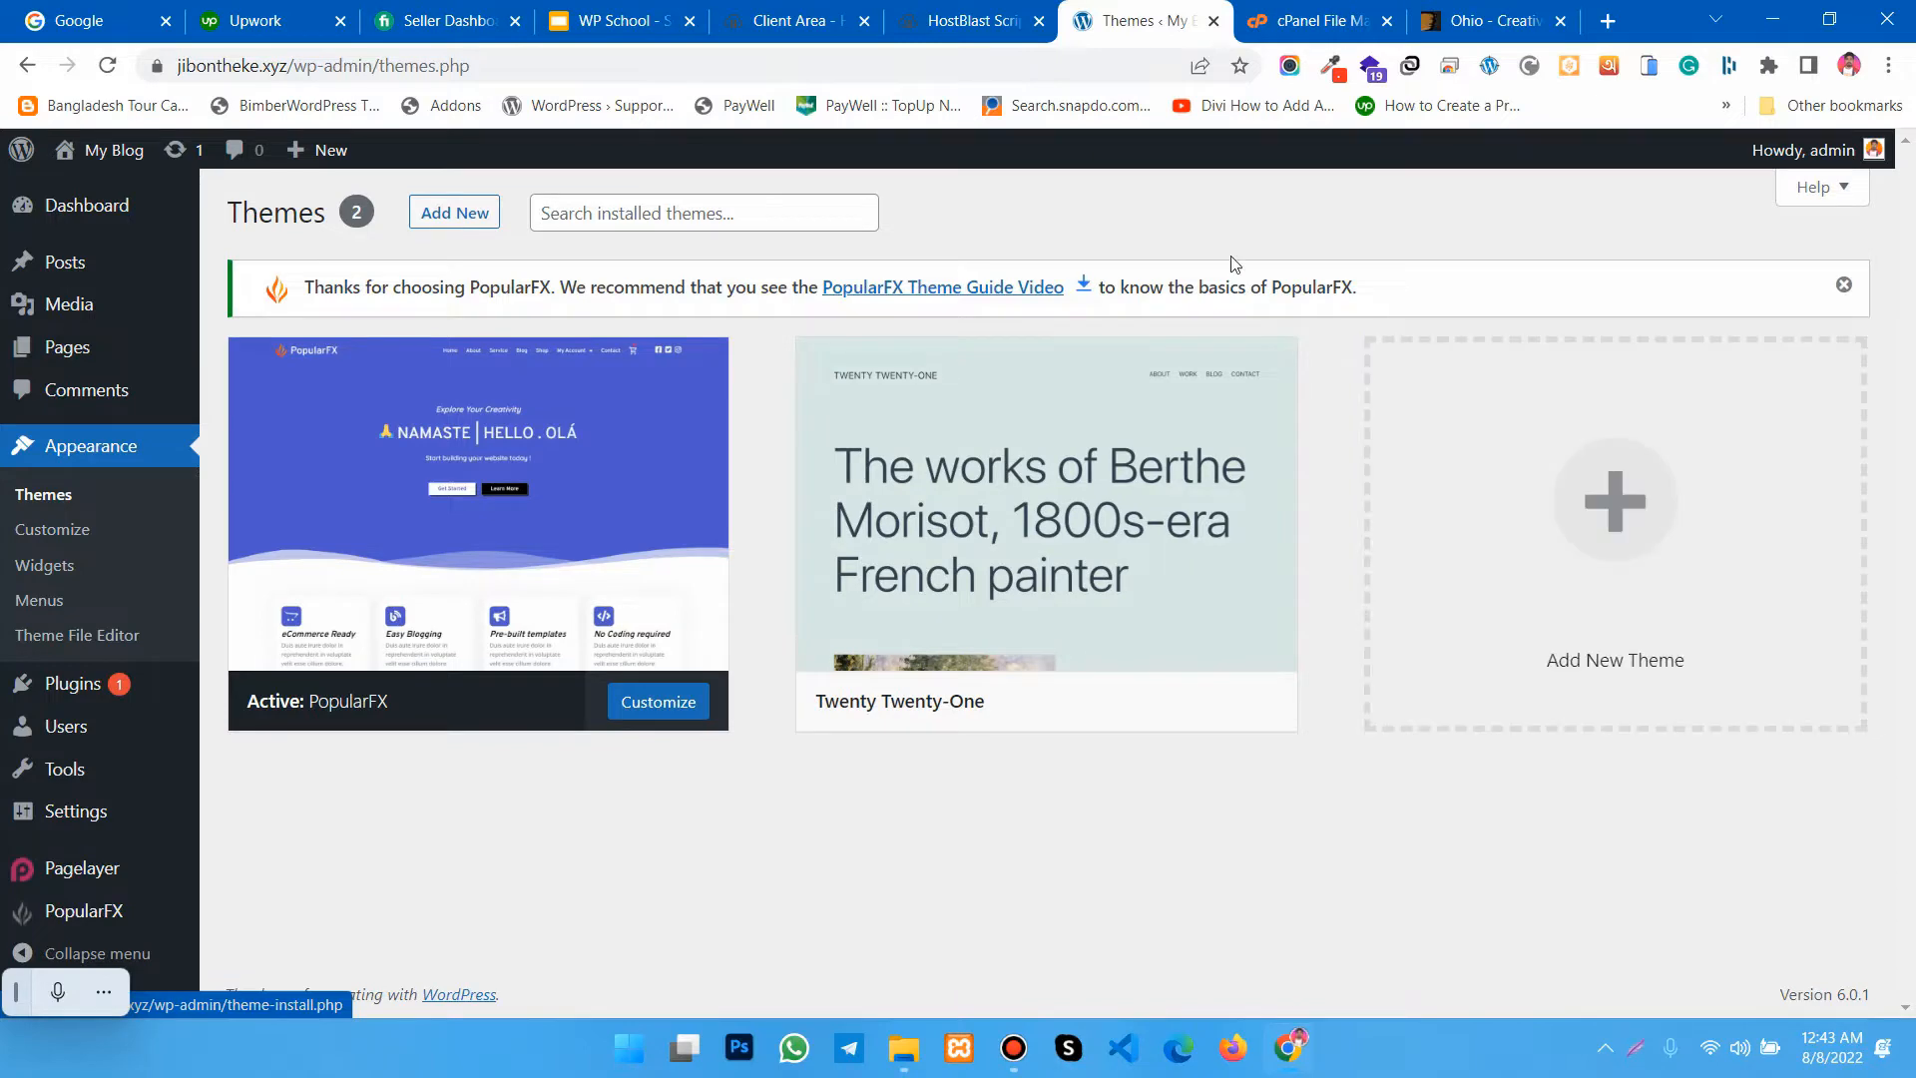
pyautogui.click(1339, 23)
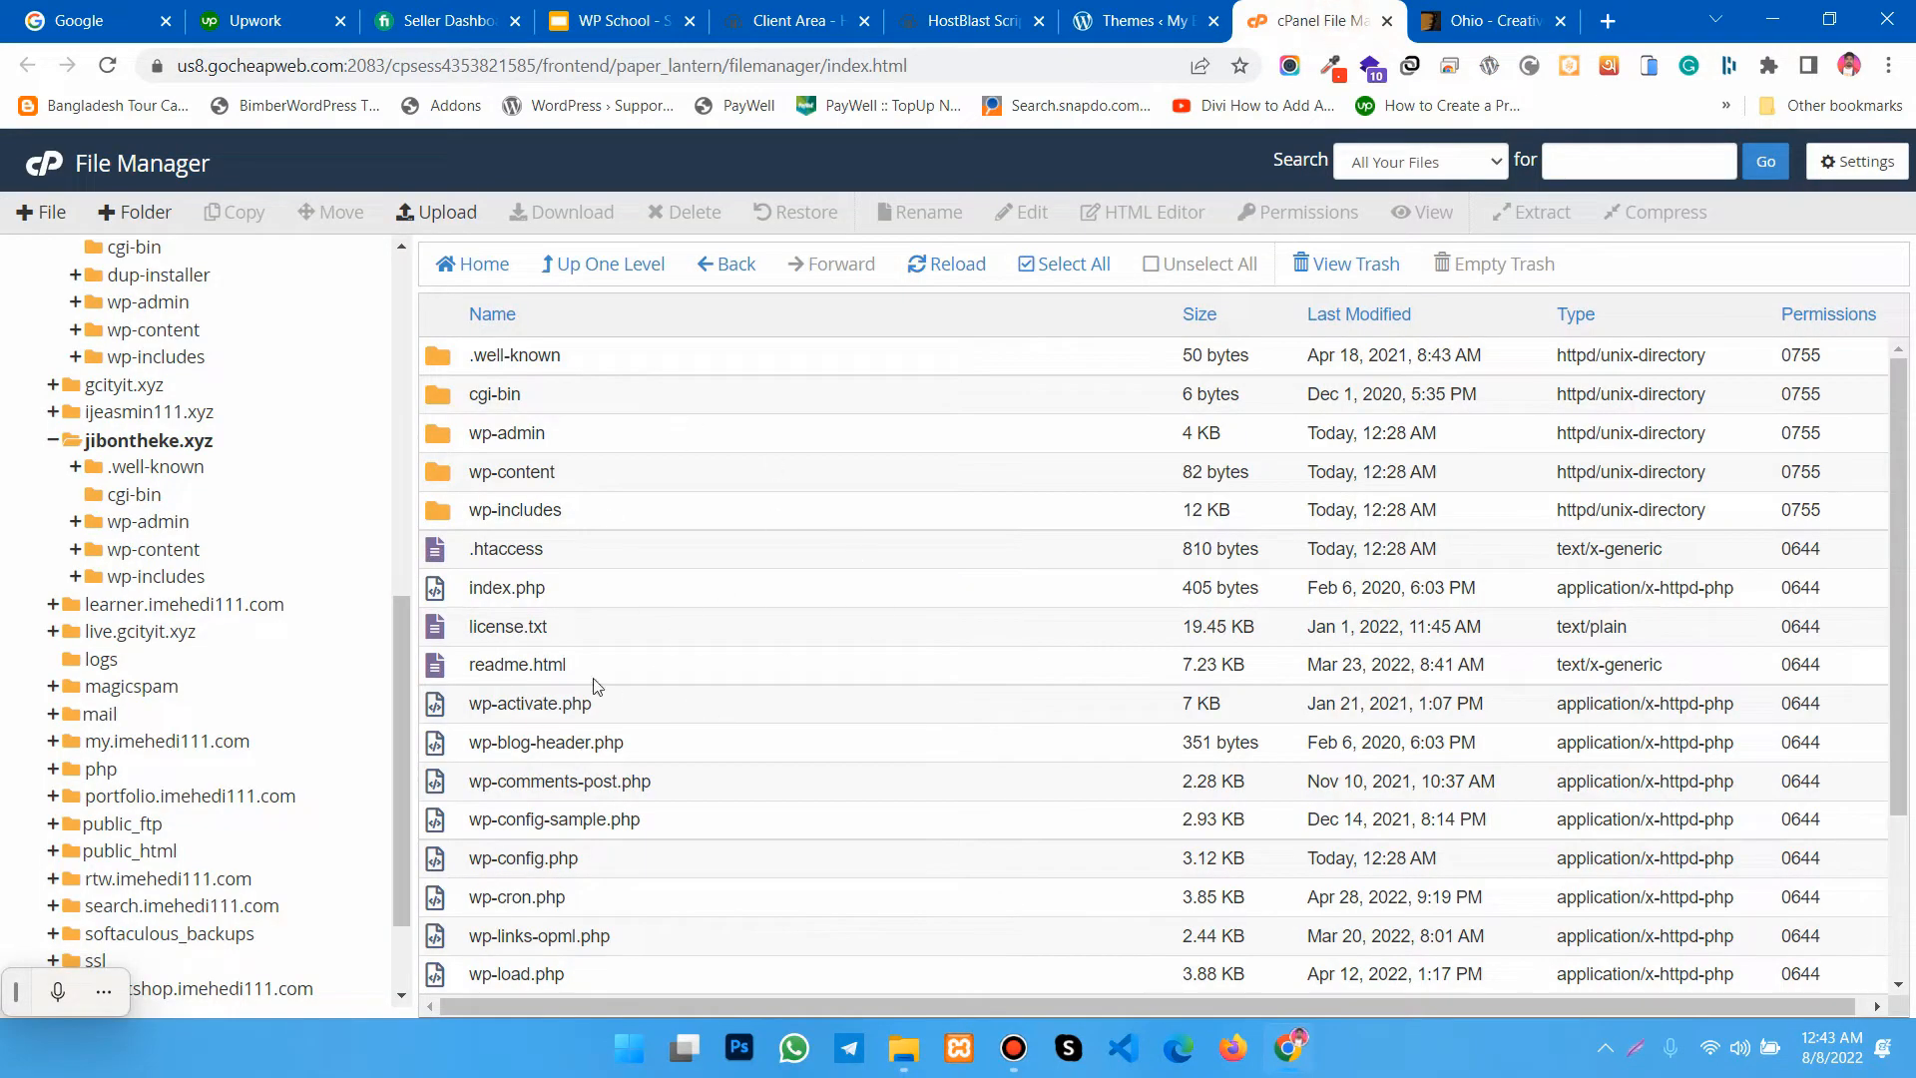
pyautogui.scroll(10, 236, 481)
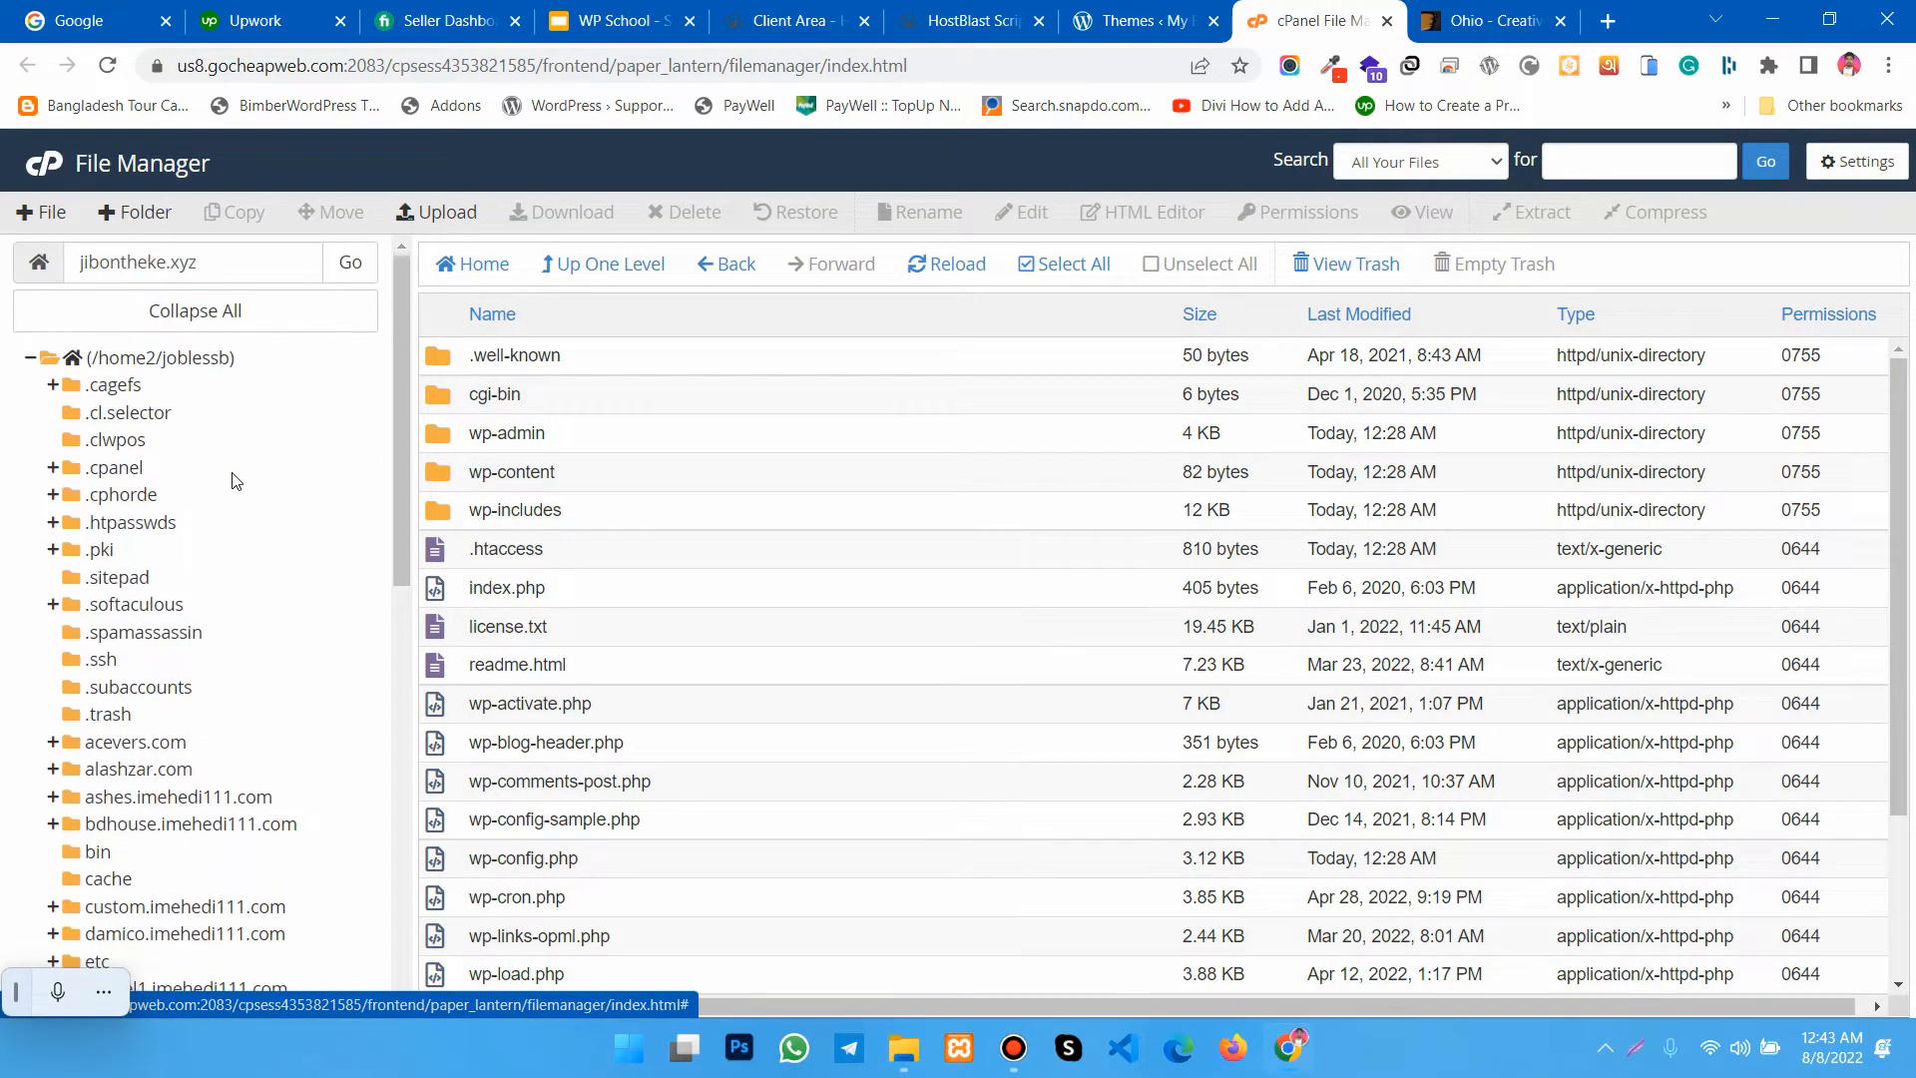
pyautogui.scroll(-10, 149, 483)
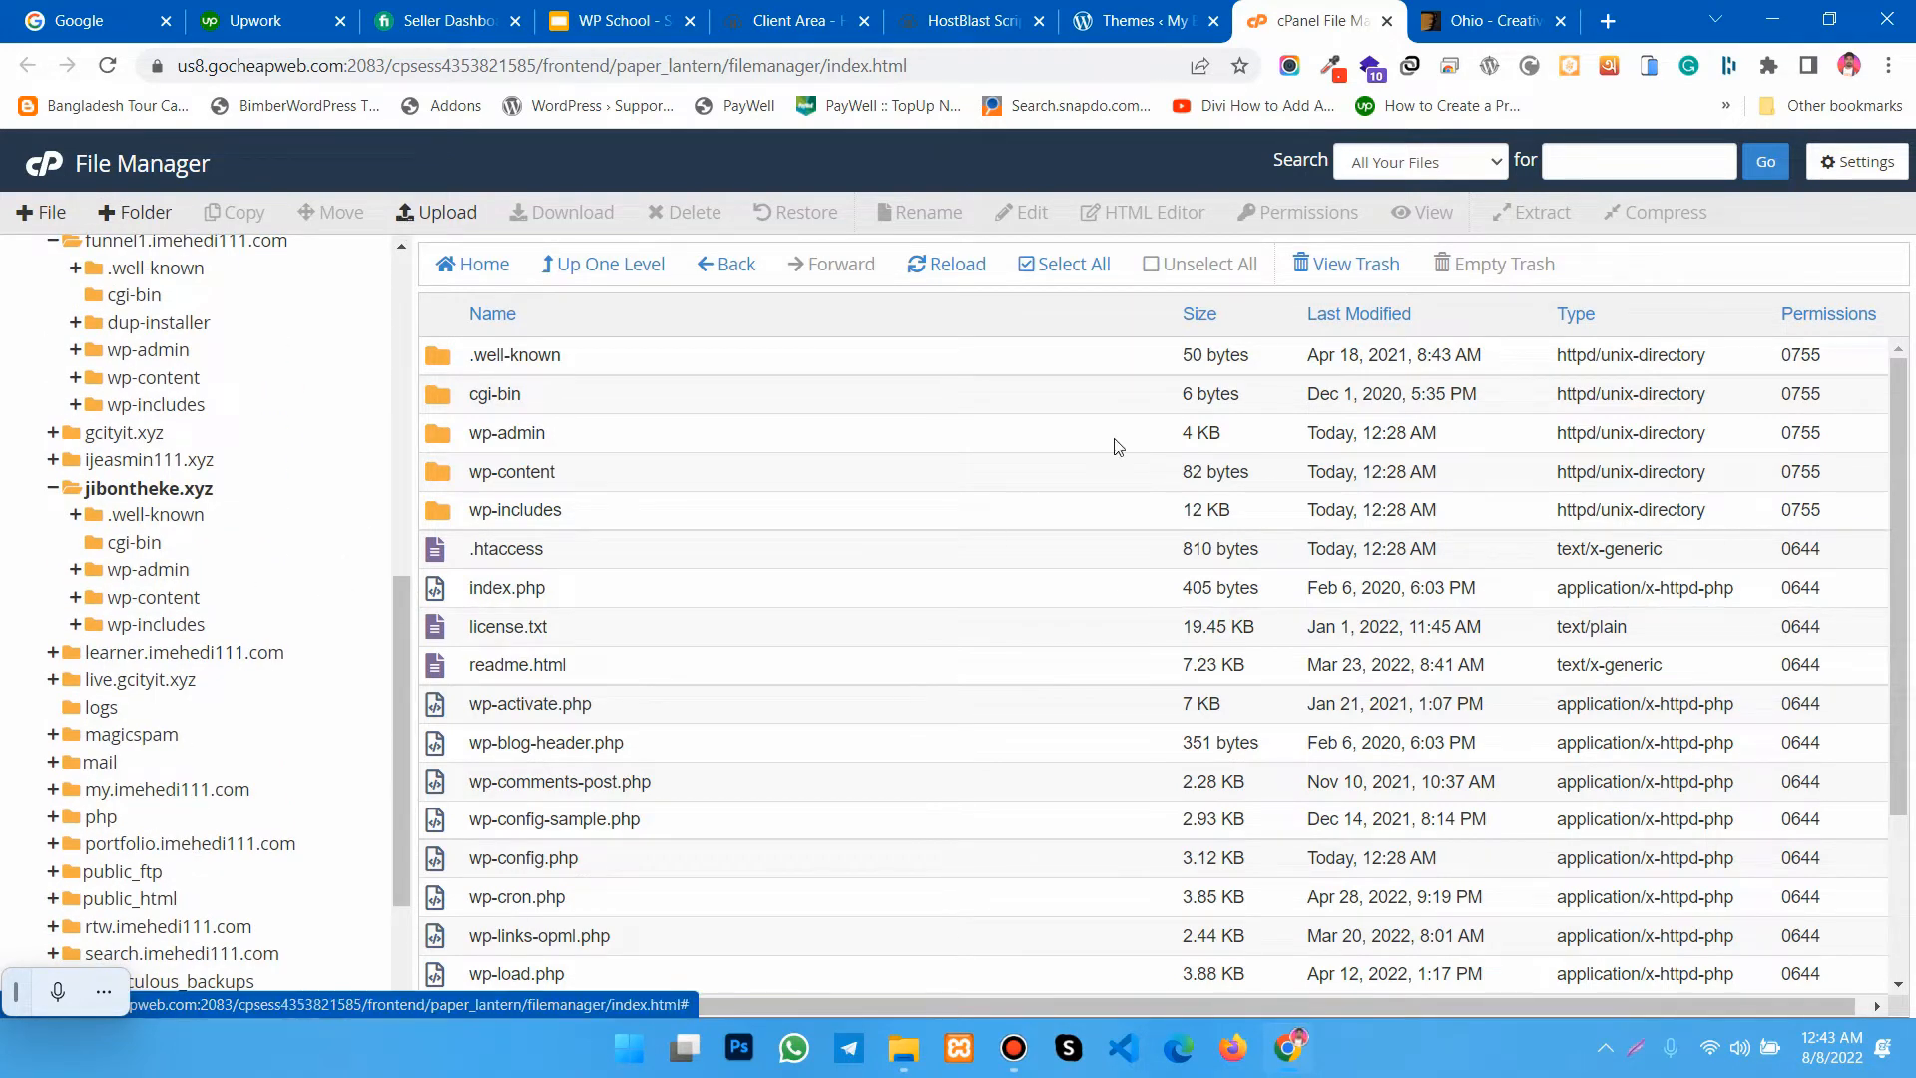
# Step: Extract ohio_310.rar from the Compressed downloads folder in File Explorer and open the inner ohio_310 folder
pyautogui.click(1159, 23)
pyautogui.click(903, 1048)
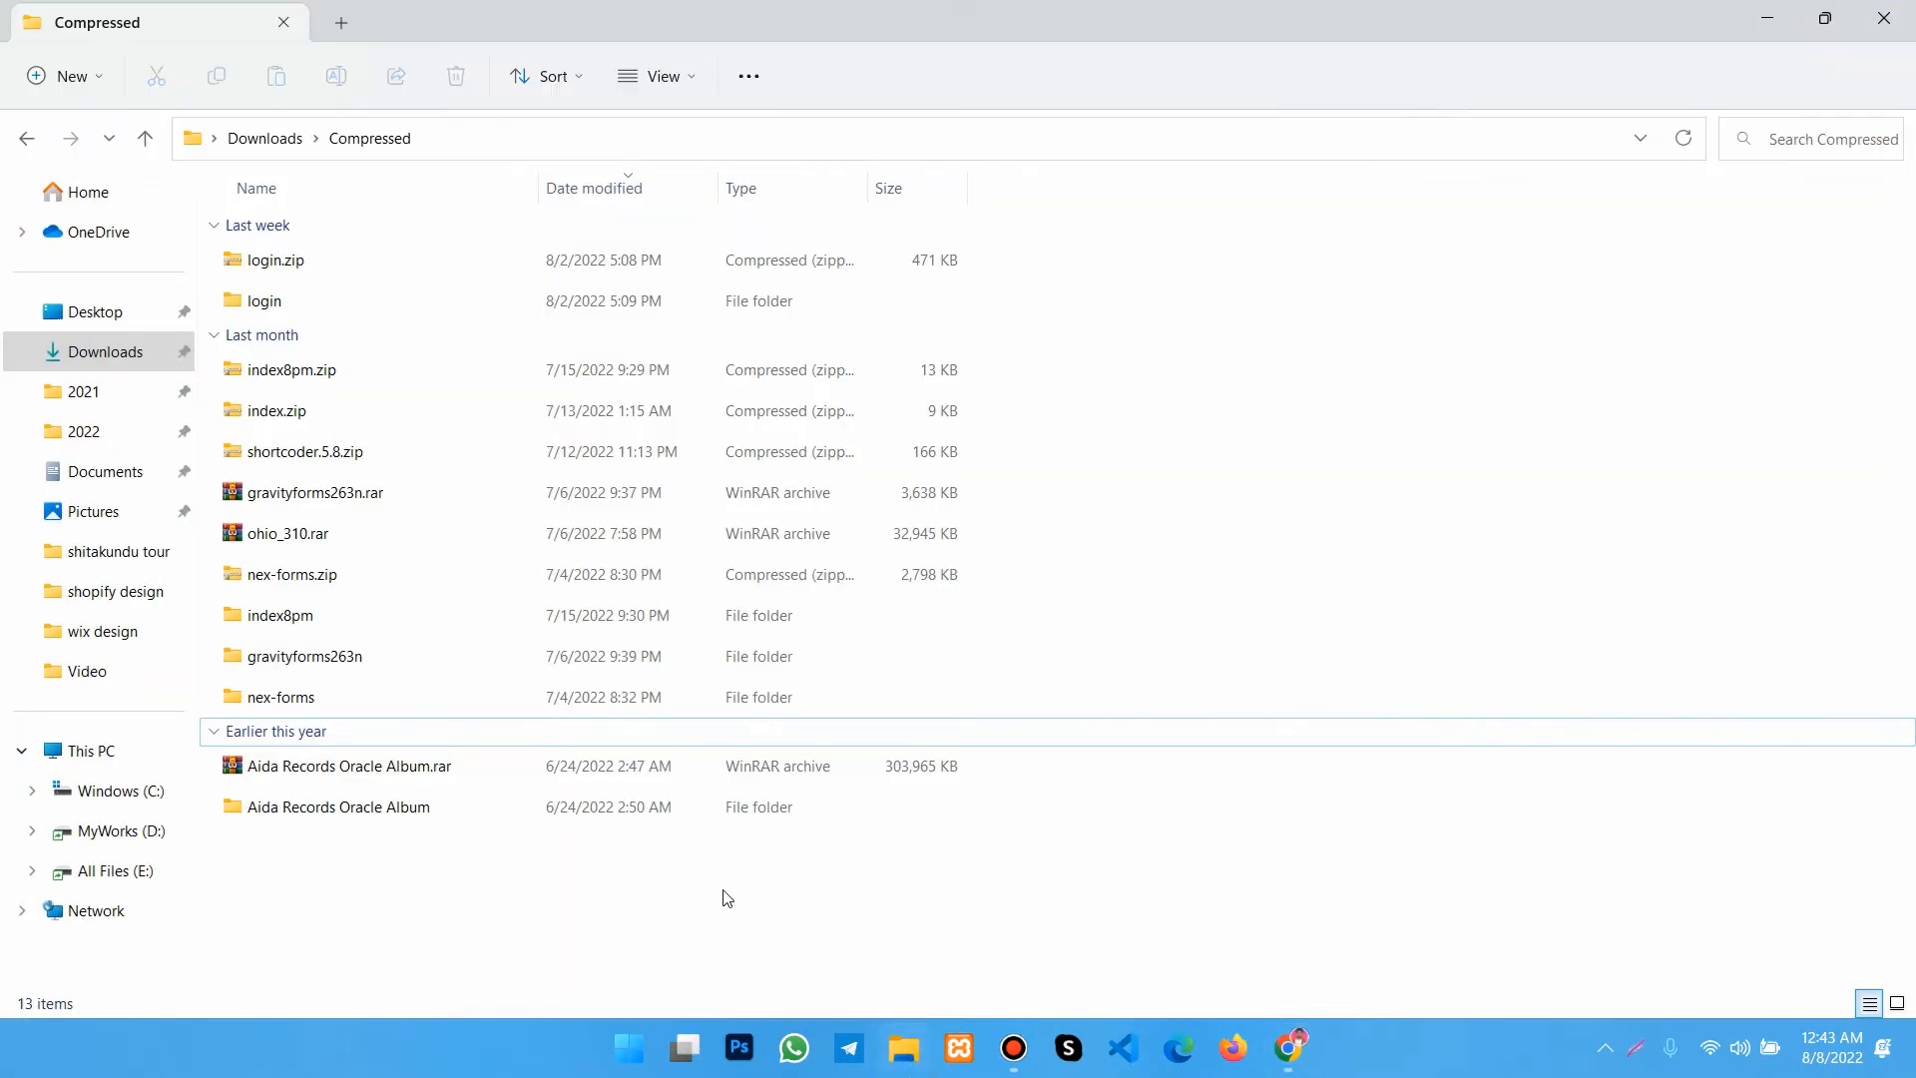
pyautogui.click(280, 534)
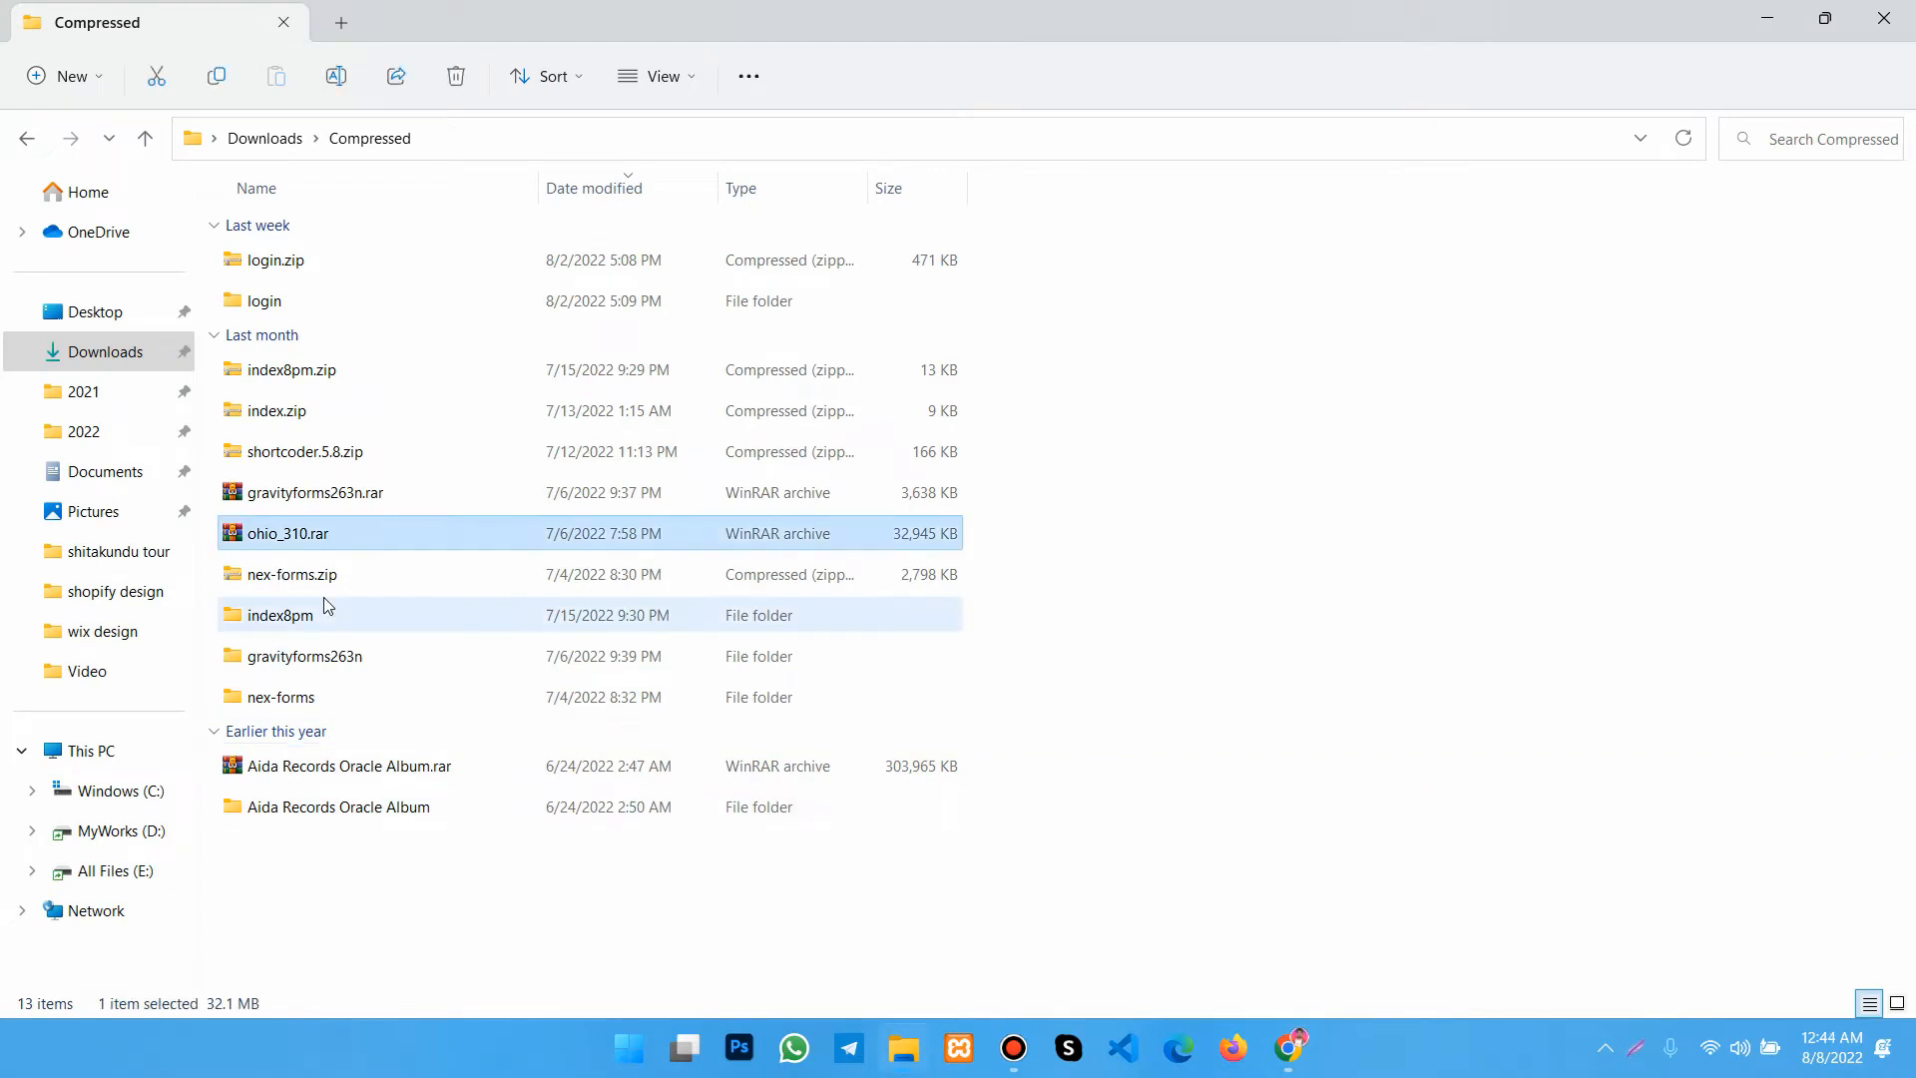
pyautogui.rightClick(268, 539)
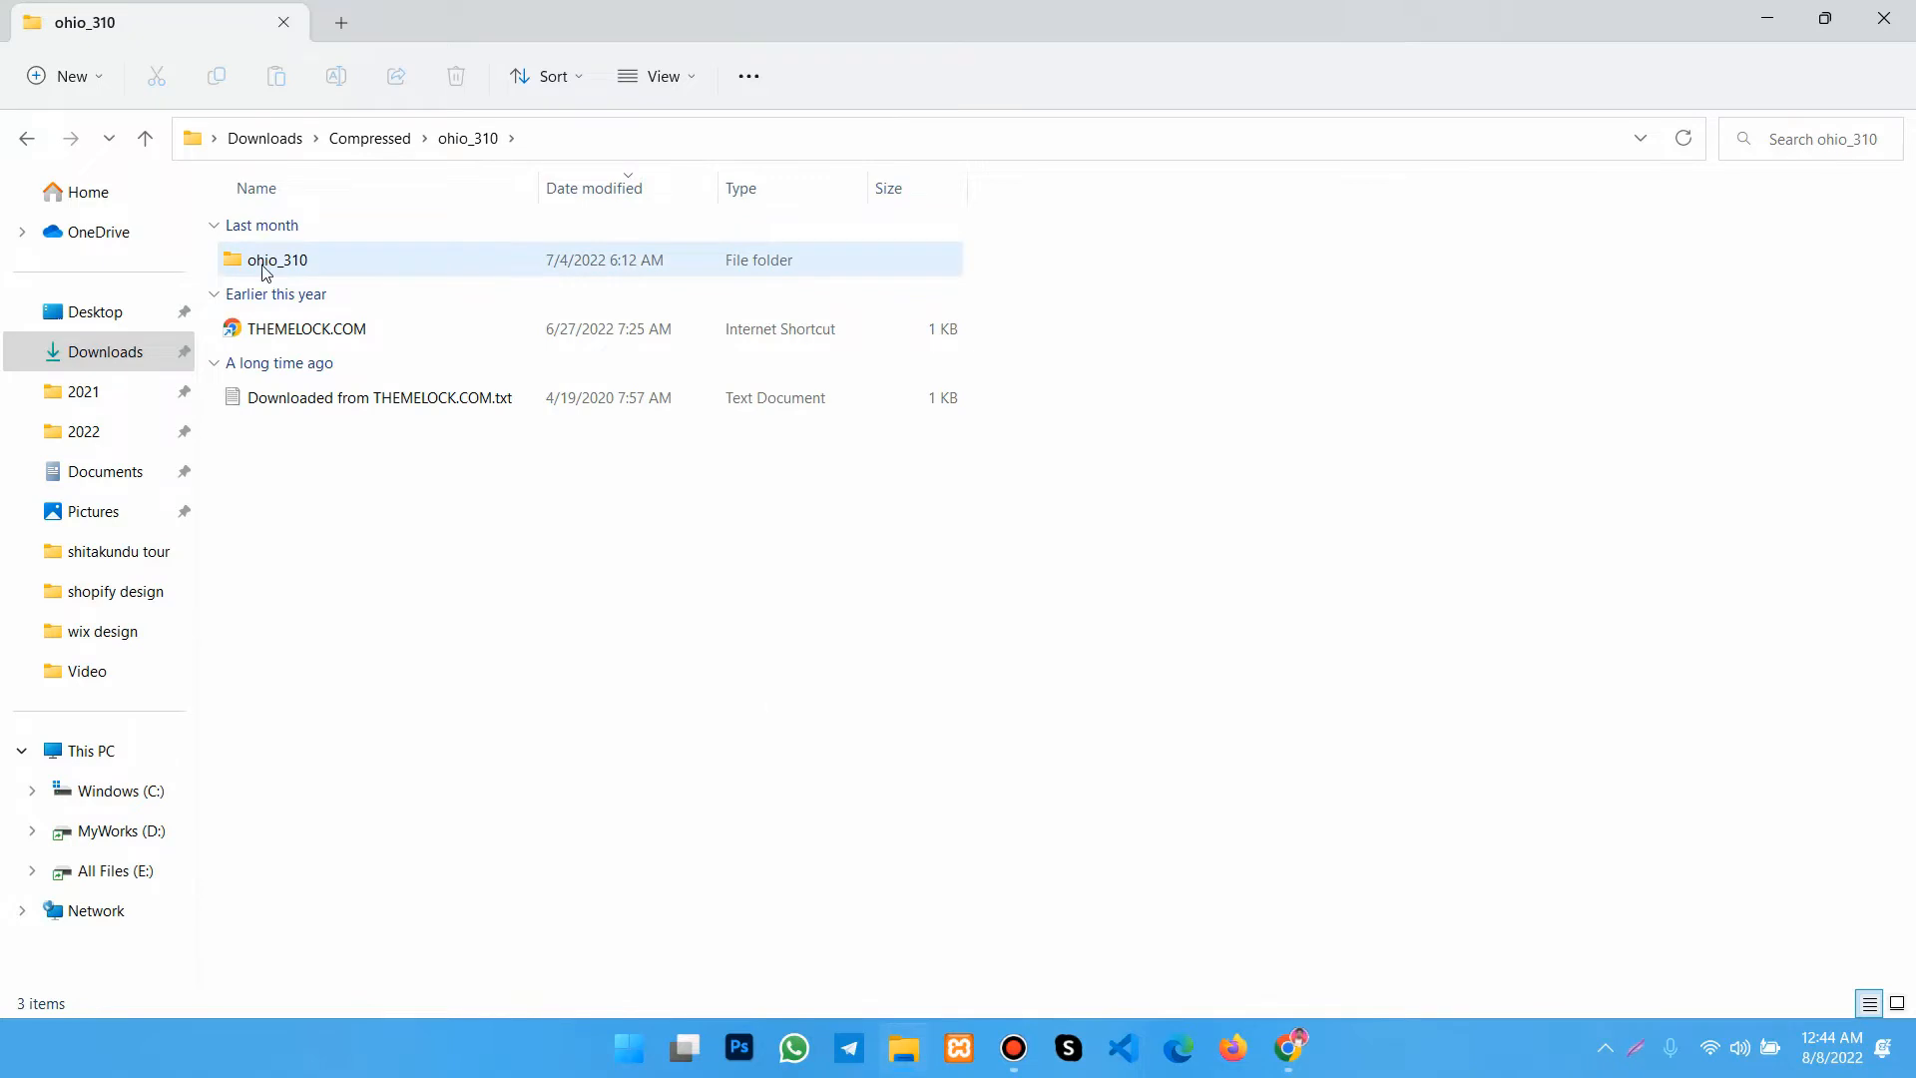
pyautogui.doubleClick(263, 265)
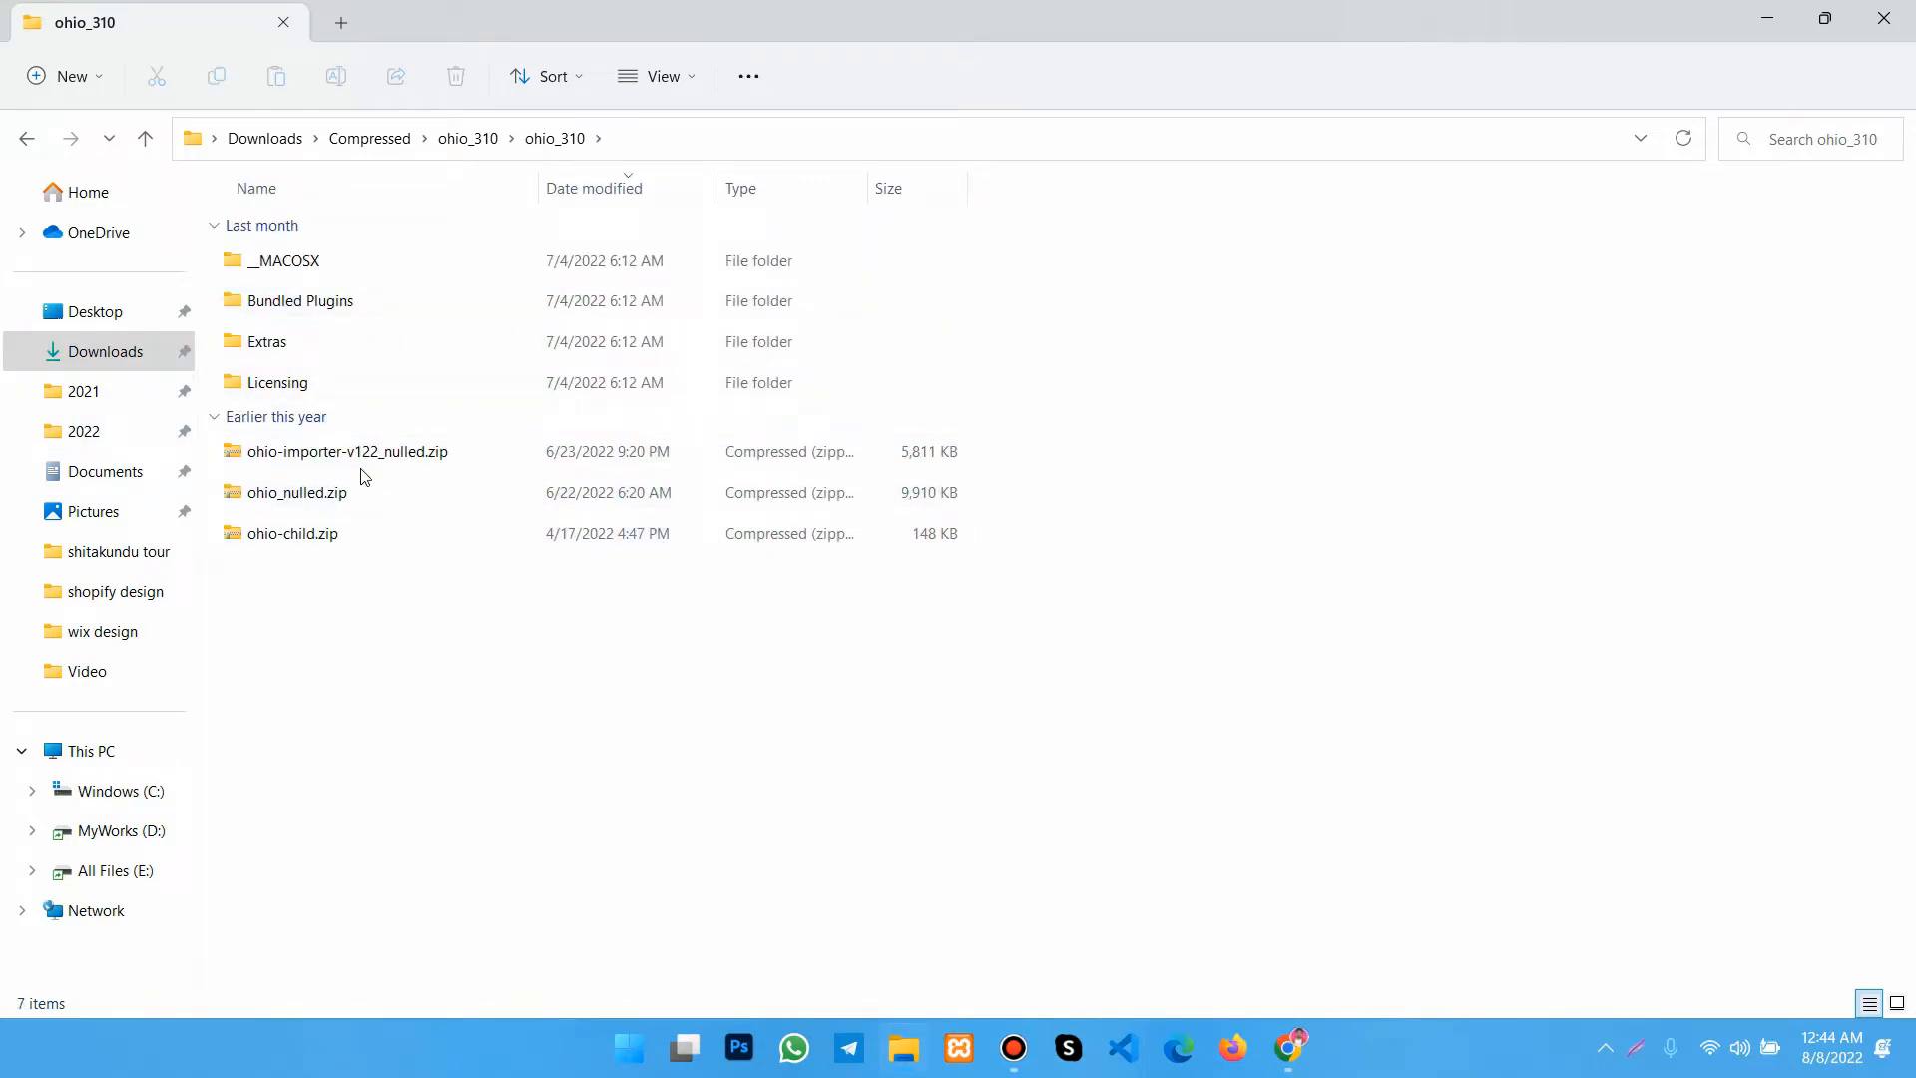
# Step: Extract ohio_nulled.zip into its own ohio_nulled folder
pyautogui.click(374, 494)
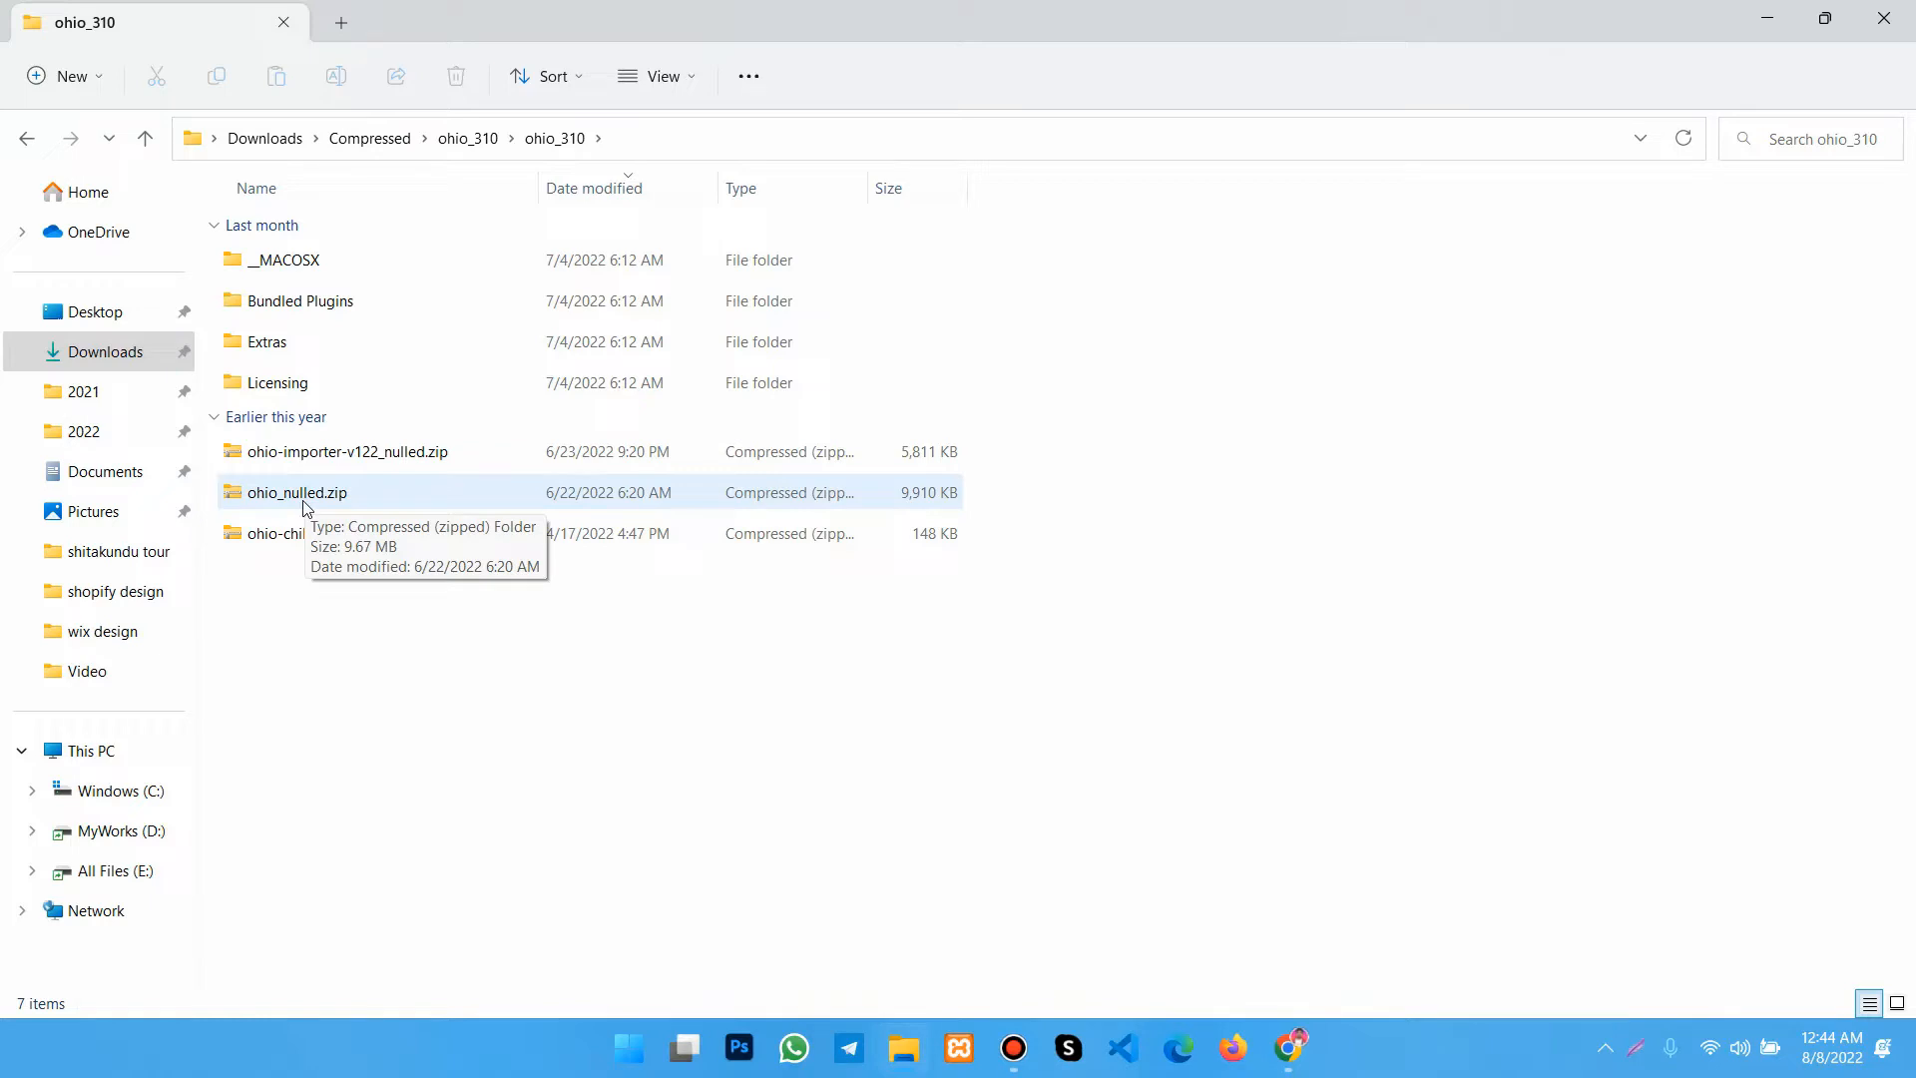
pyautogui.rightClick(312, 499)
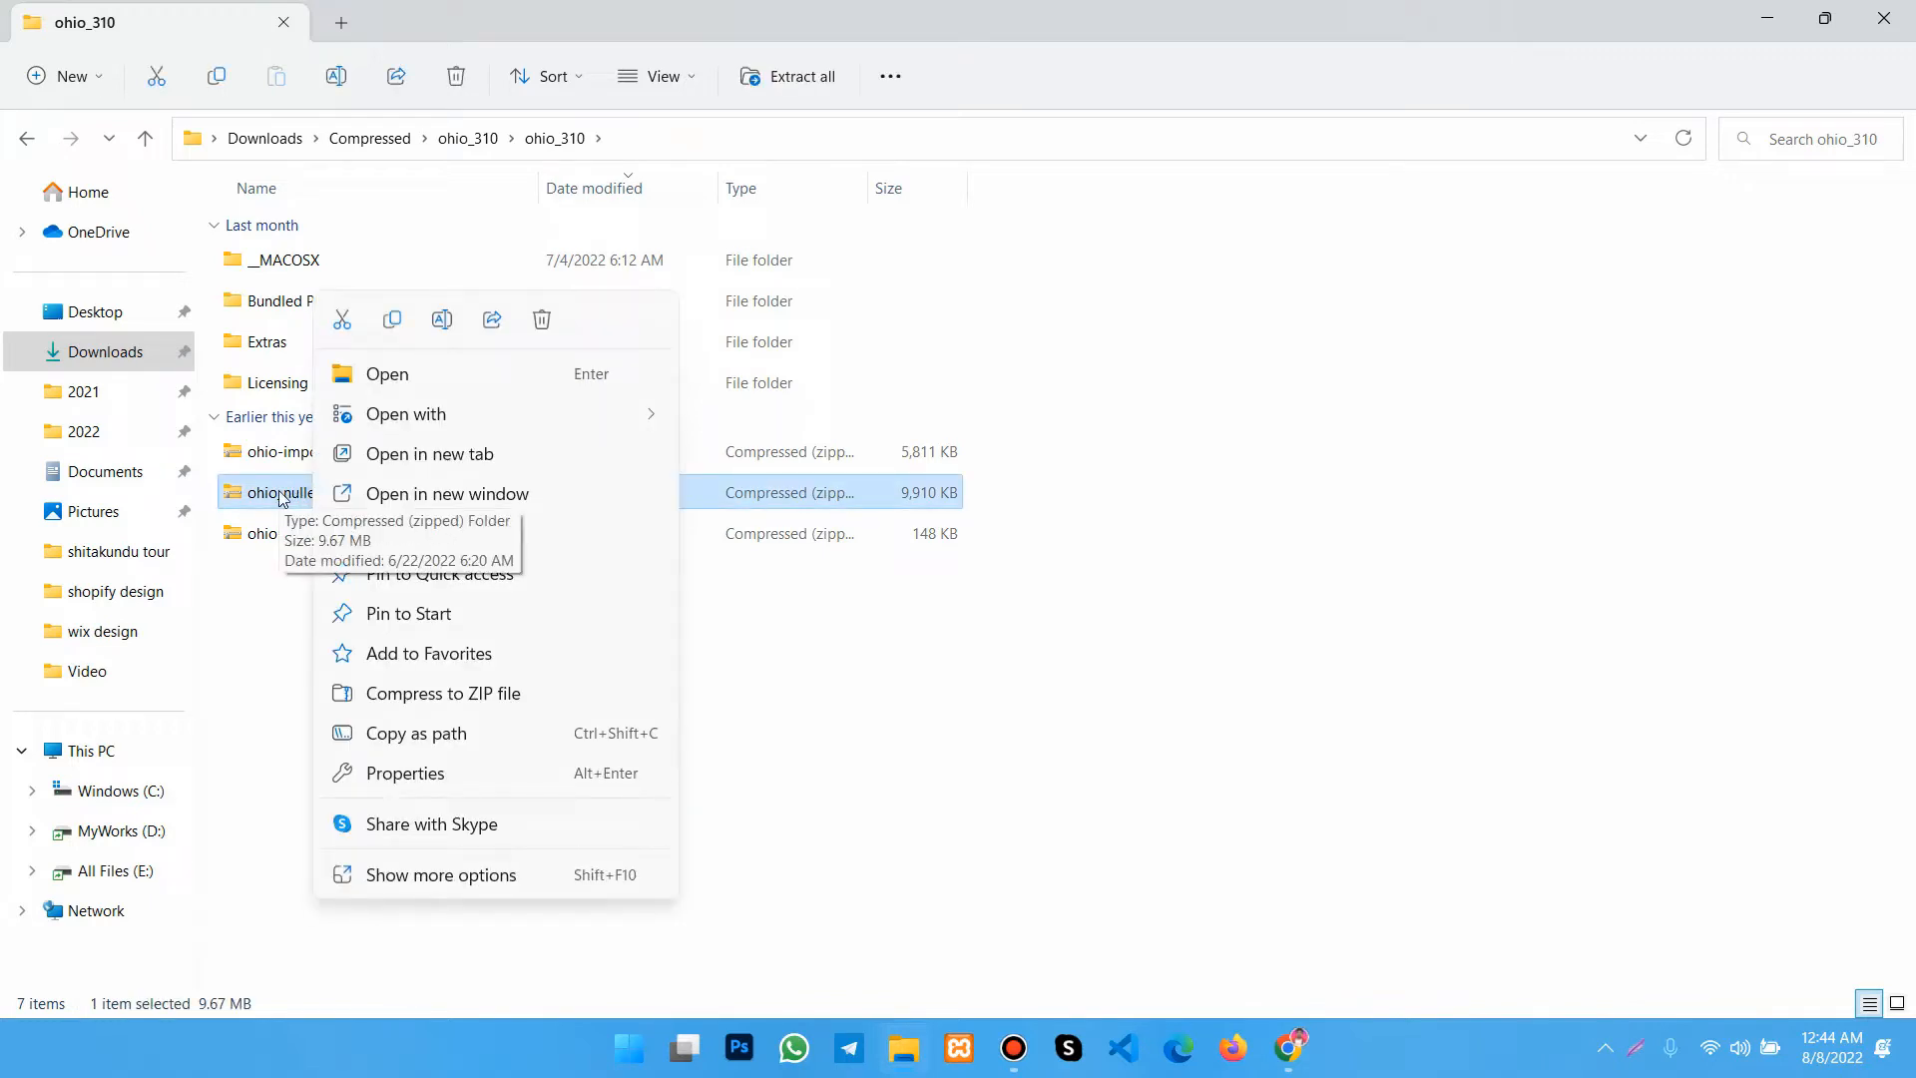
pyautogui.click(441, 875)
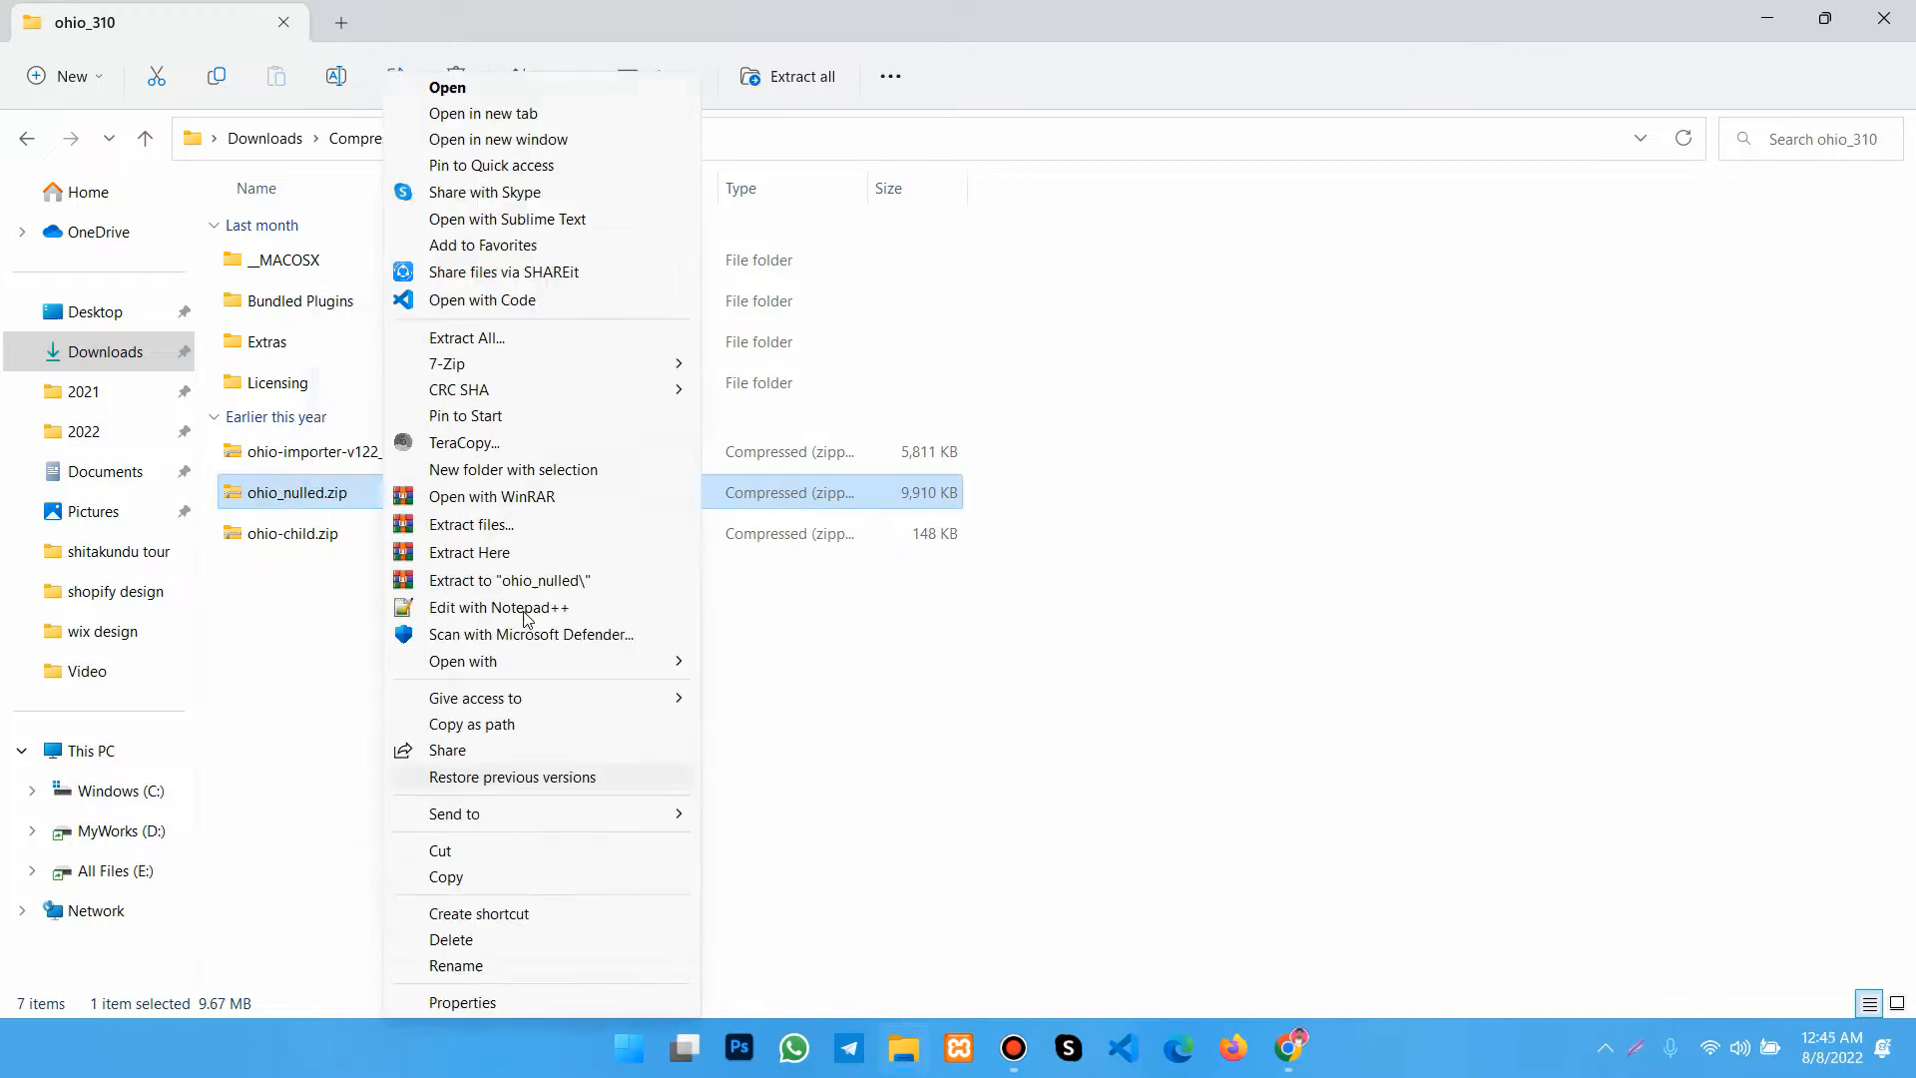
pyautogui.click(539, 579)
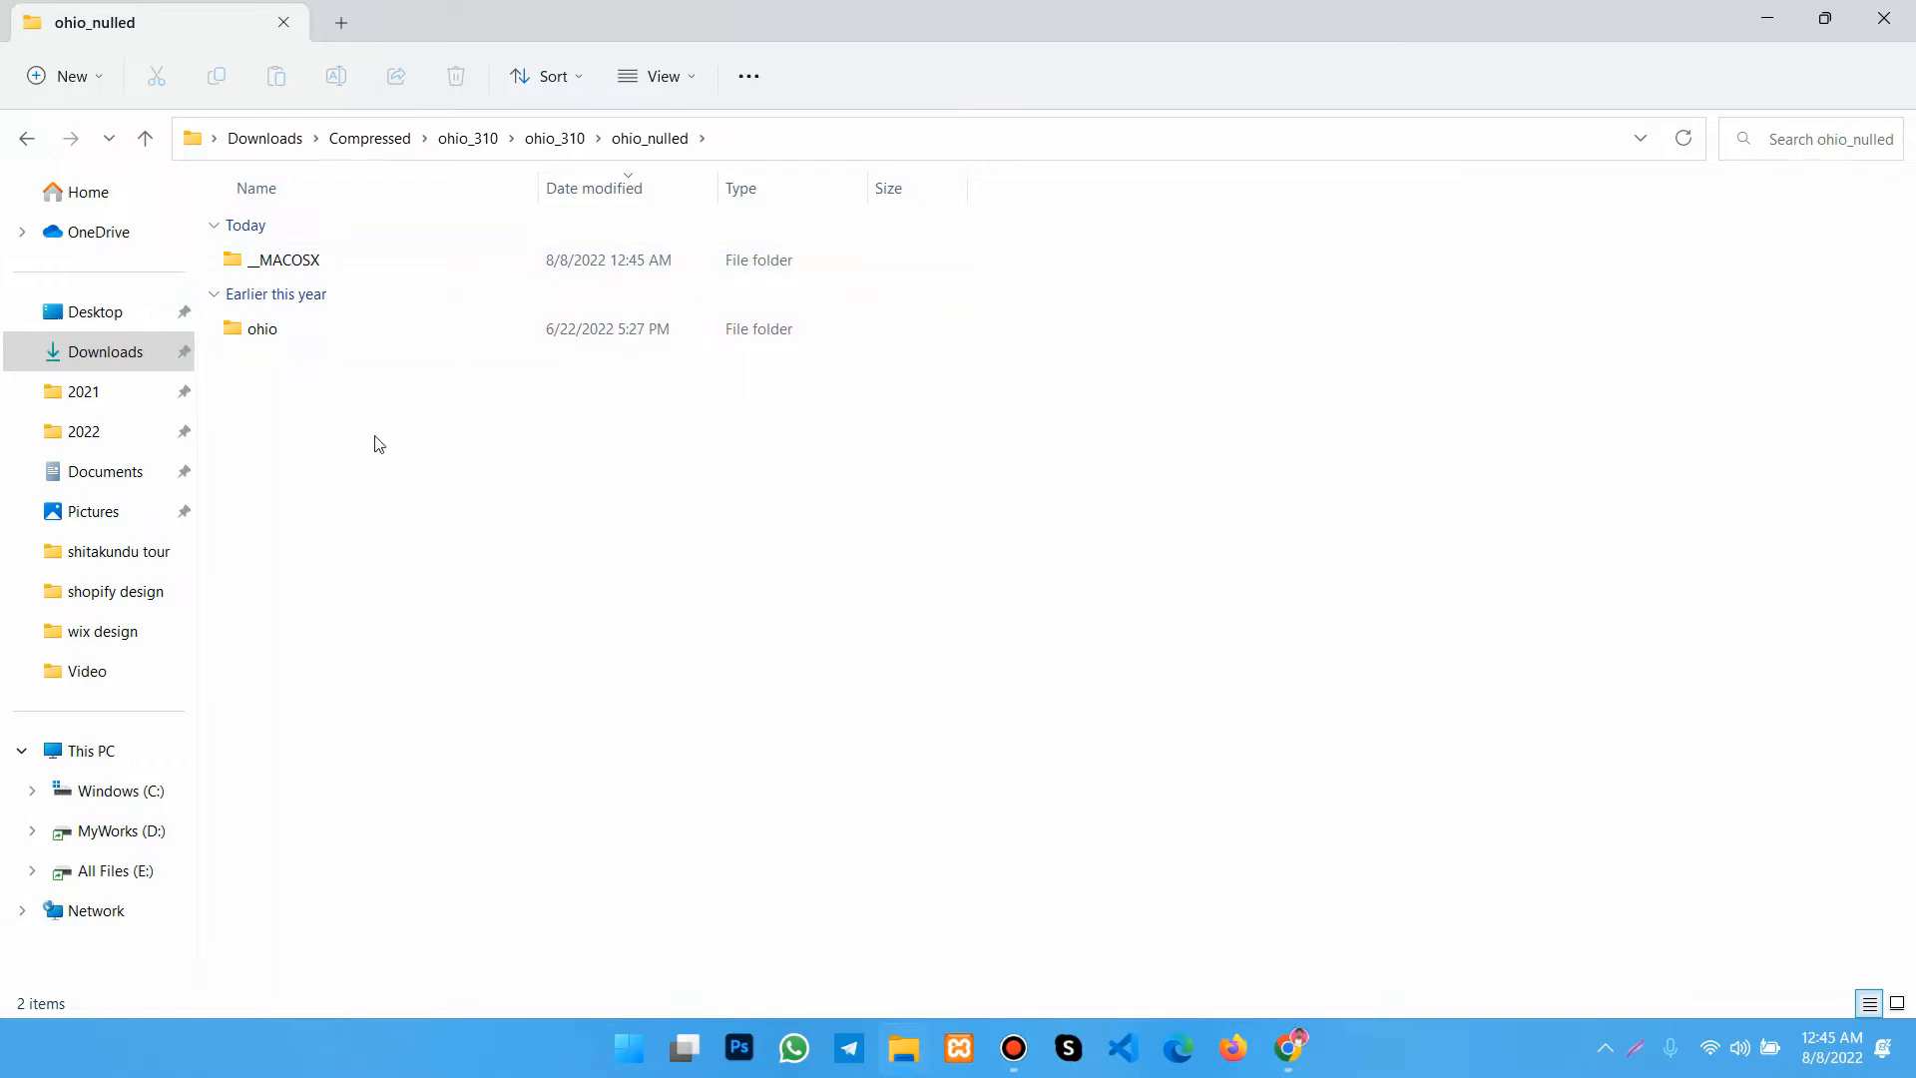
# Step: Open the ohio folder inside ohio_nulled and examine its theme files
pyautogui.doubleClick(256, 333)
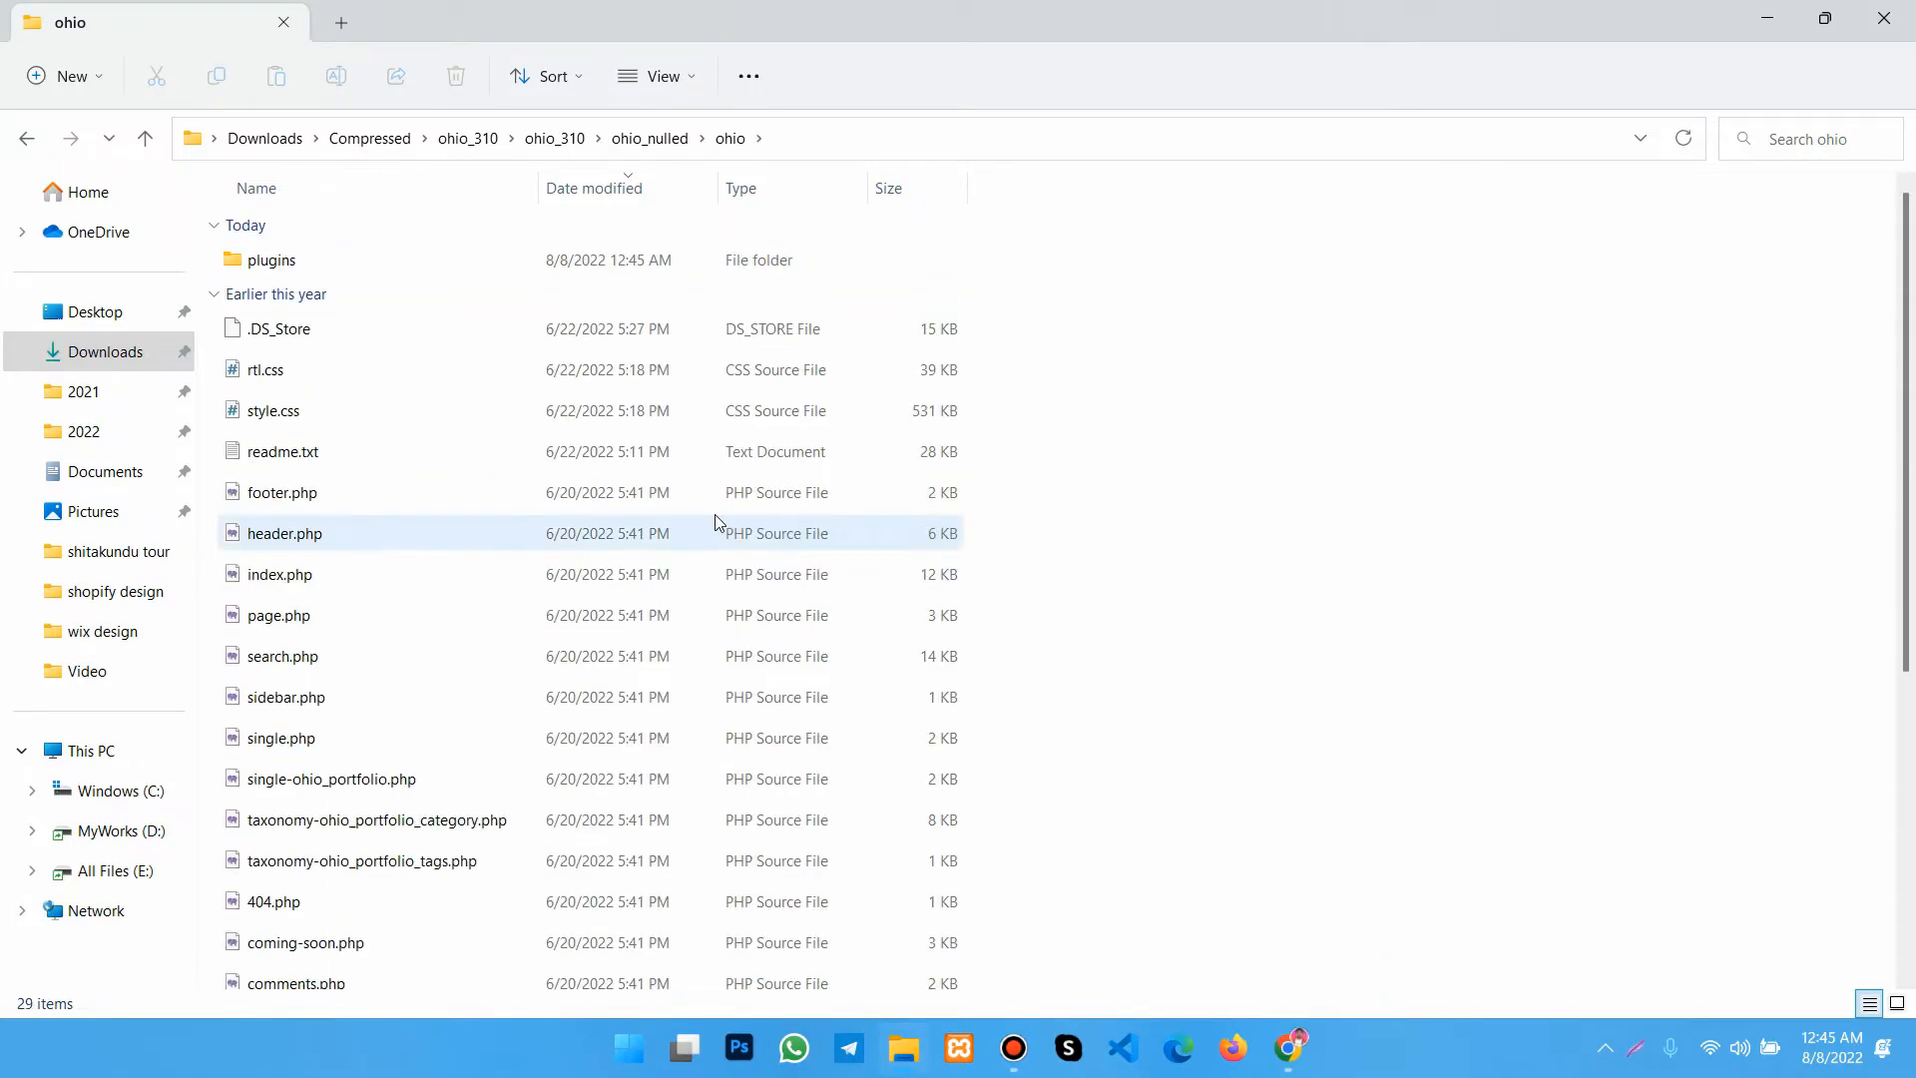
pyautogui.scroll(-1, 389, 658)
pyautogui.scroll(-4, 397, 679)
pyautogui.scroll(5, 634, 629)
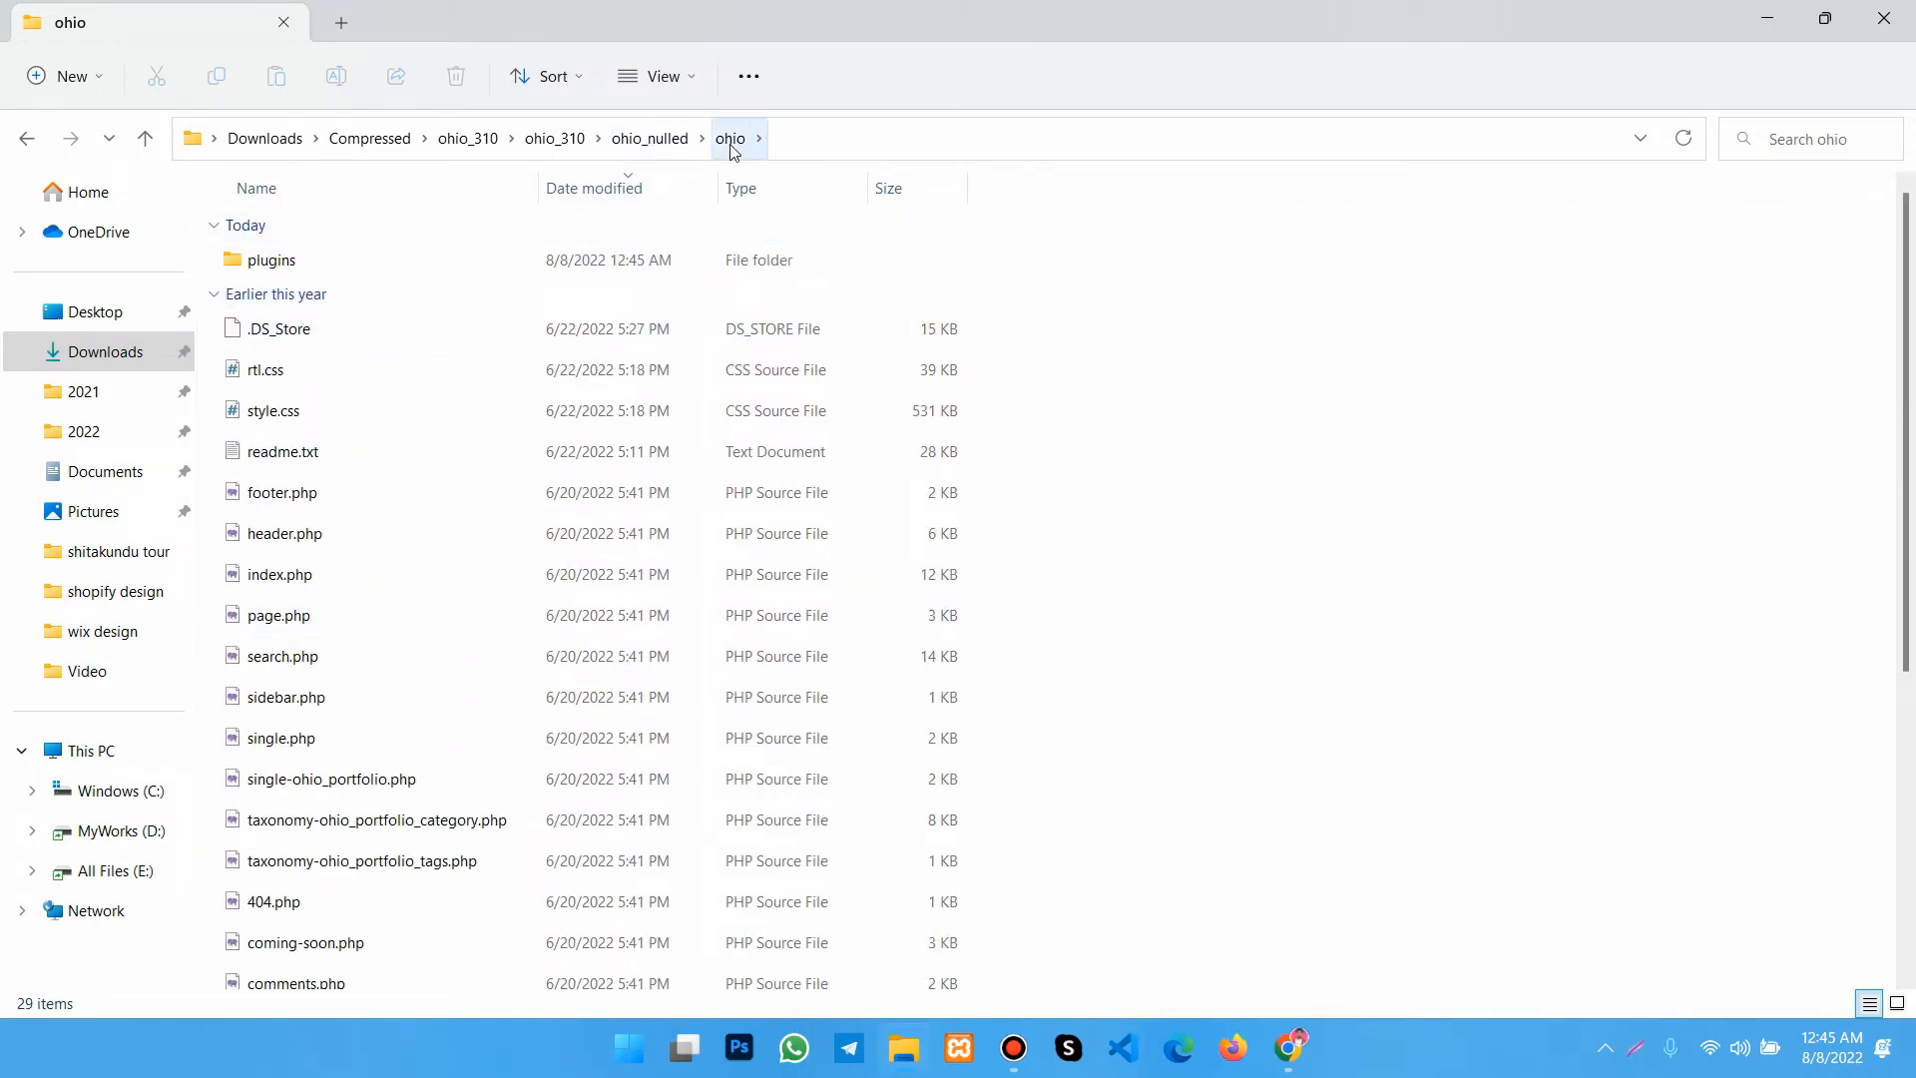
# Step: Go back to the ohio_nulled folder and compress the ohio folder into ohio.zip with 7-Zip
pyautogui.click(145, 138)
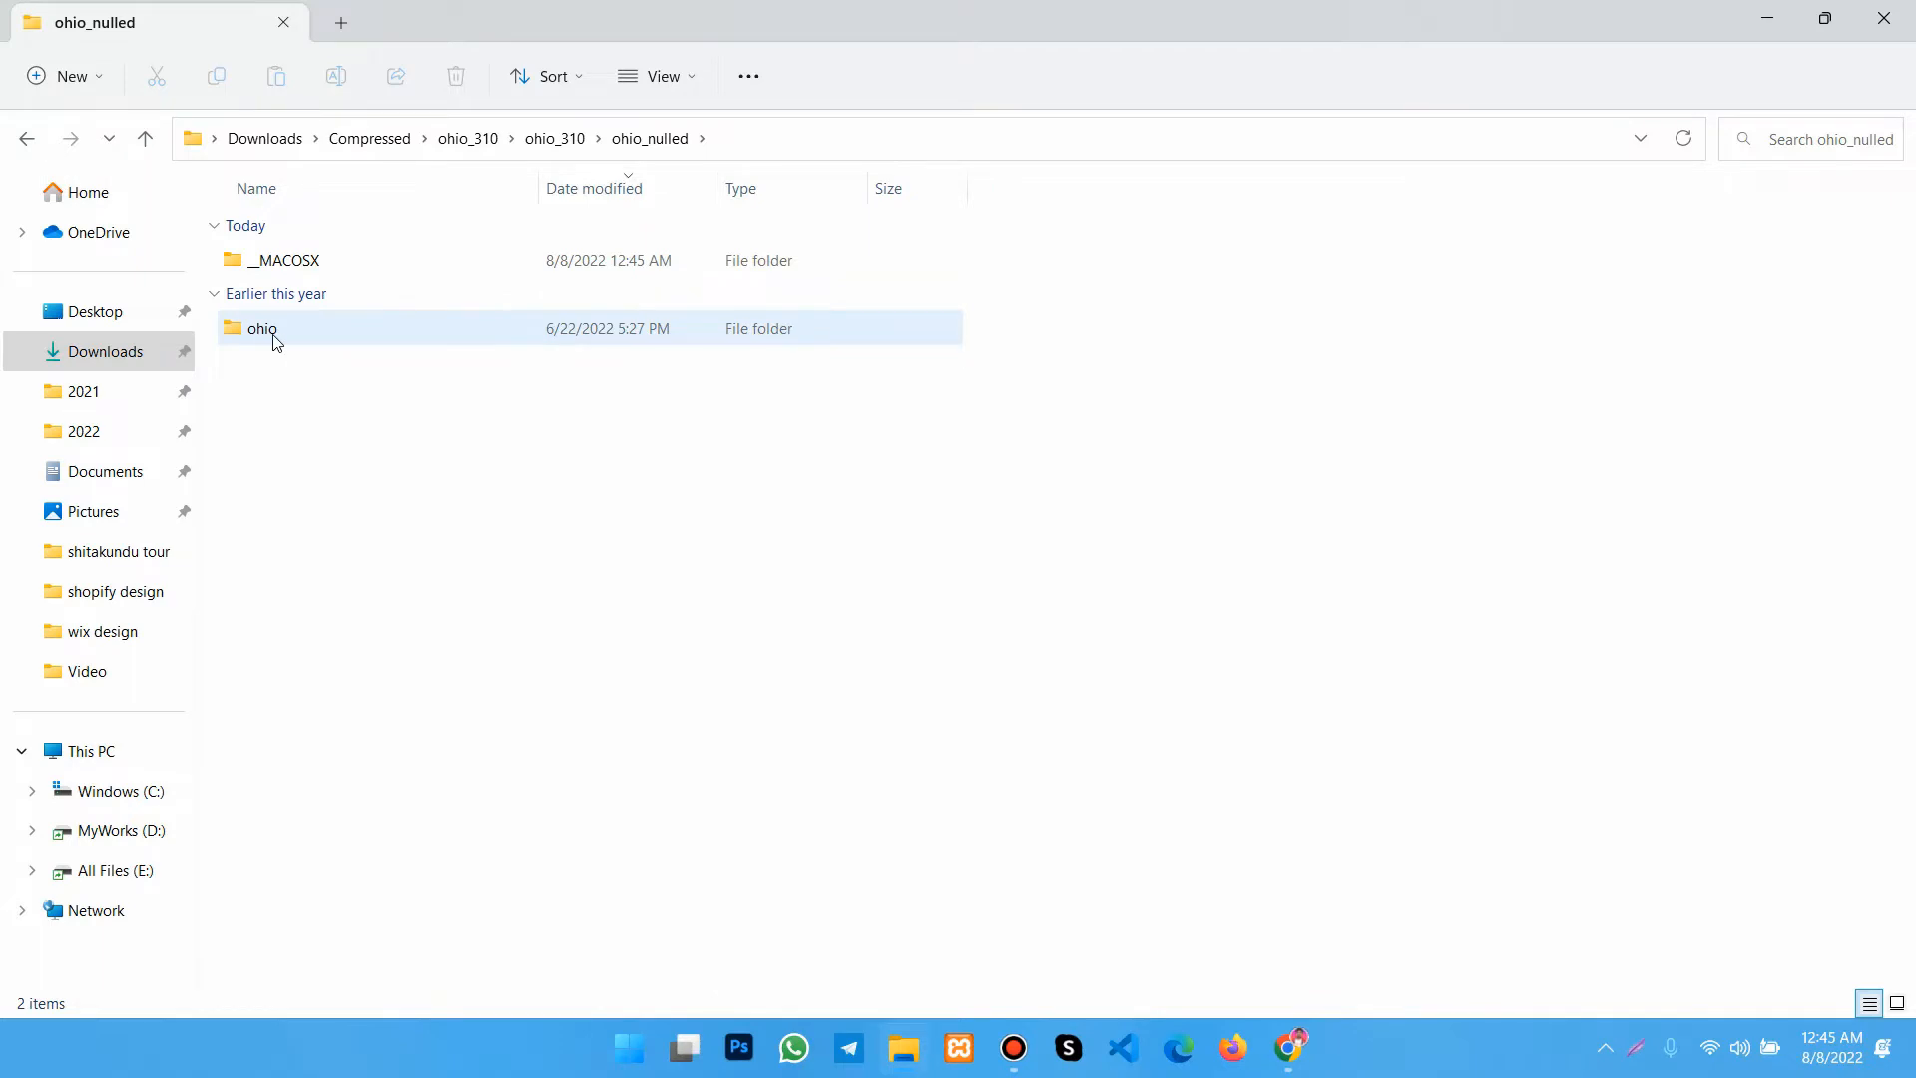
pyautogui.rightClick(250, 339)
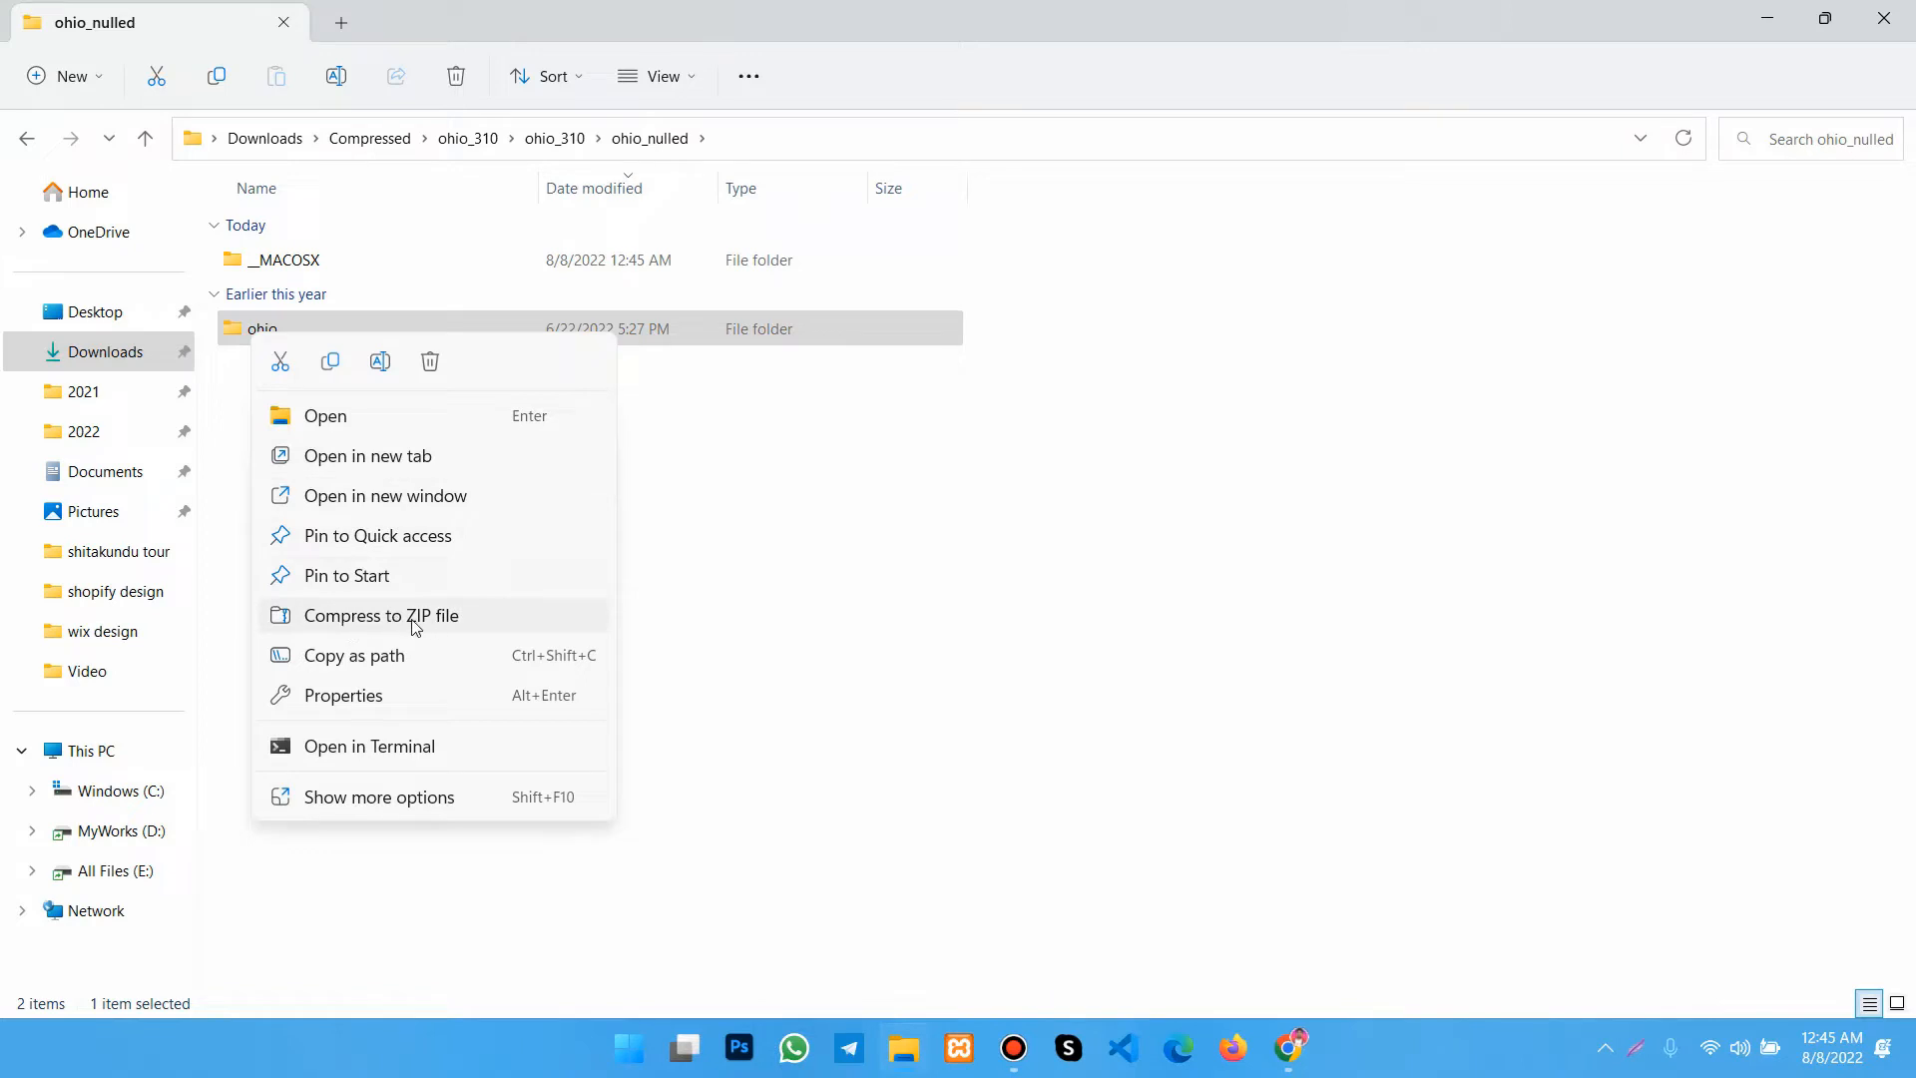
pyautogui.click(361, 811)
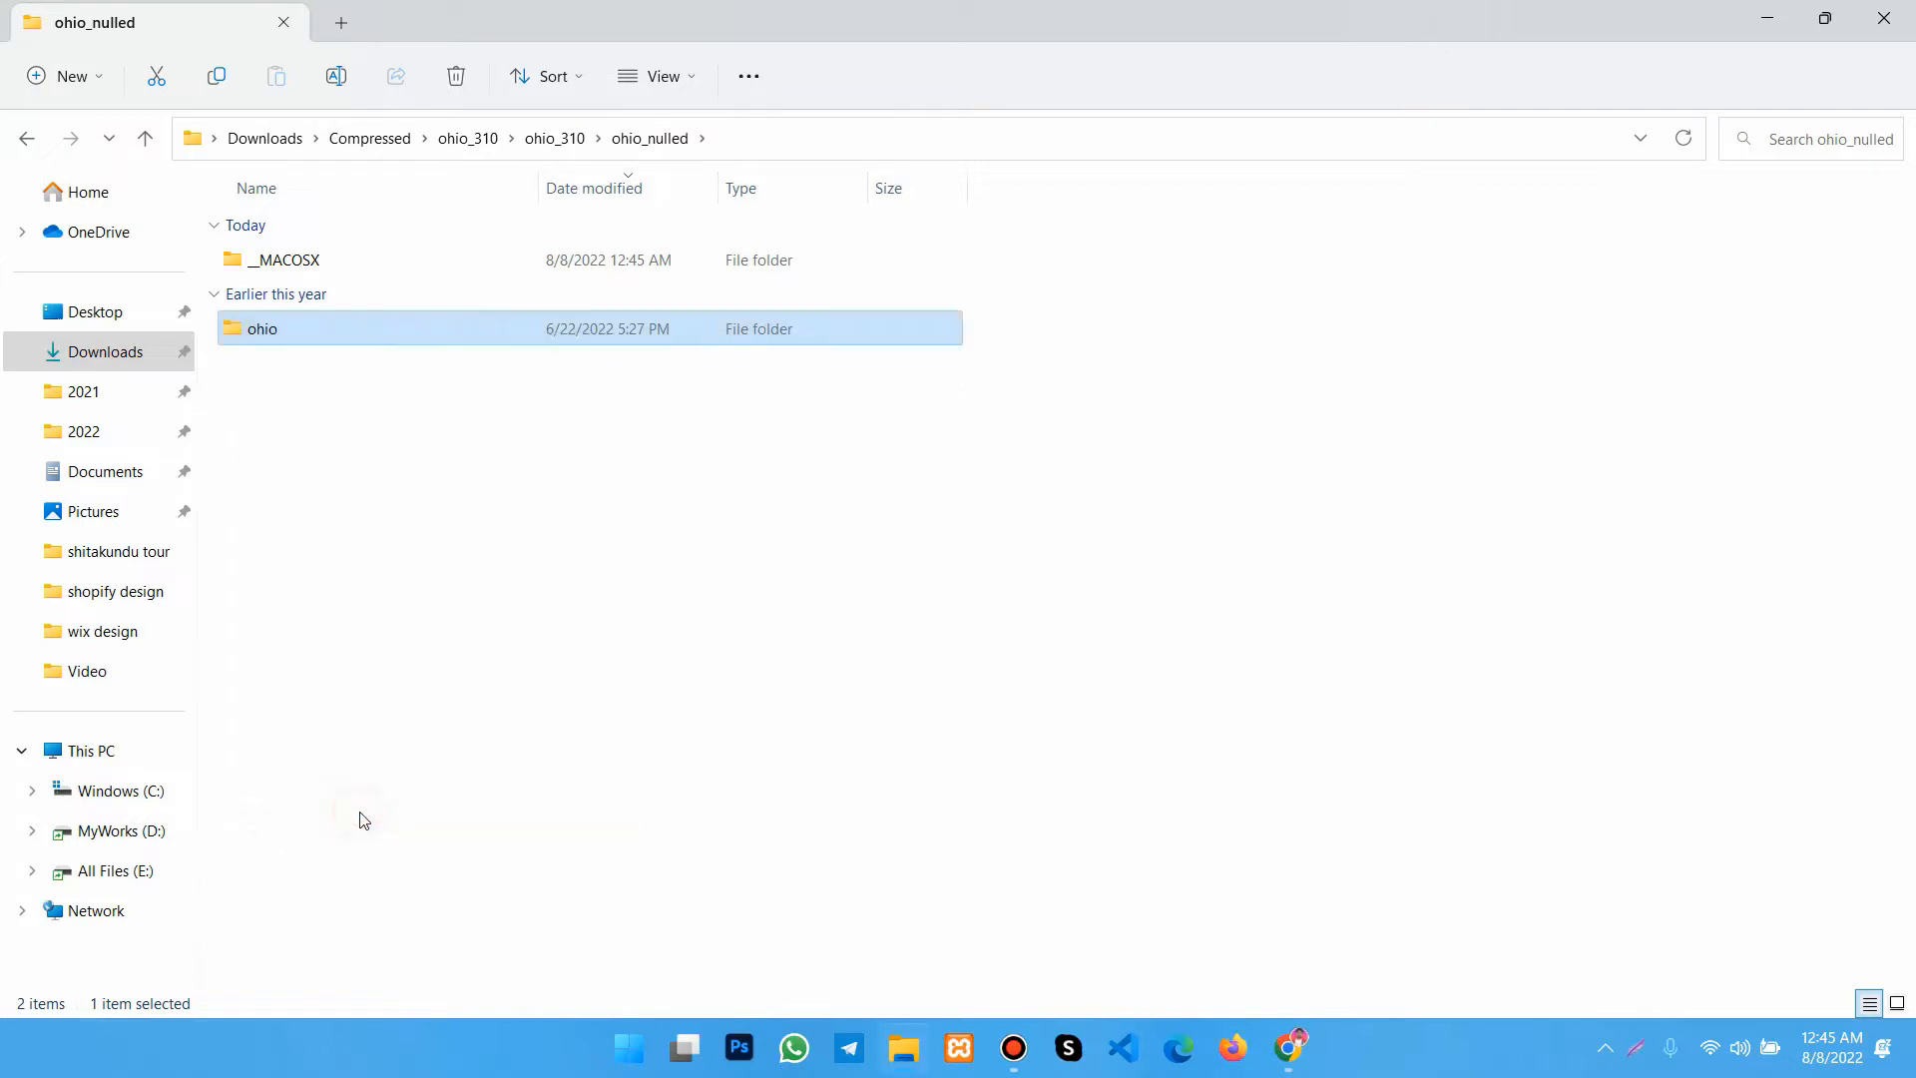
pyautogui.moveTo(491, 218)
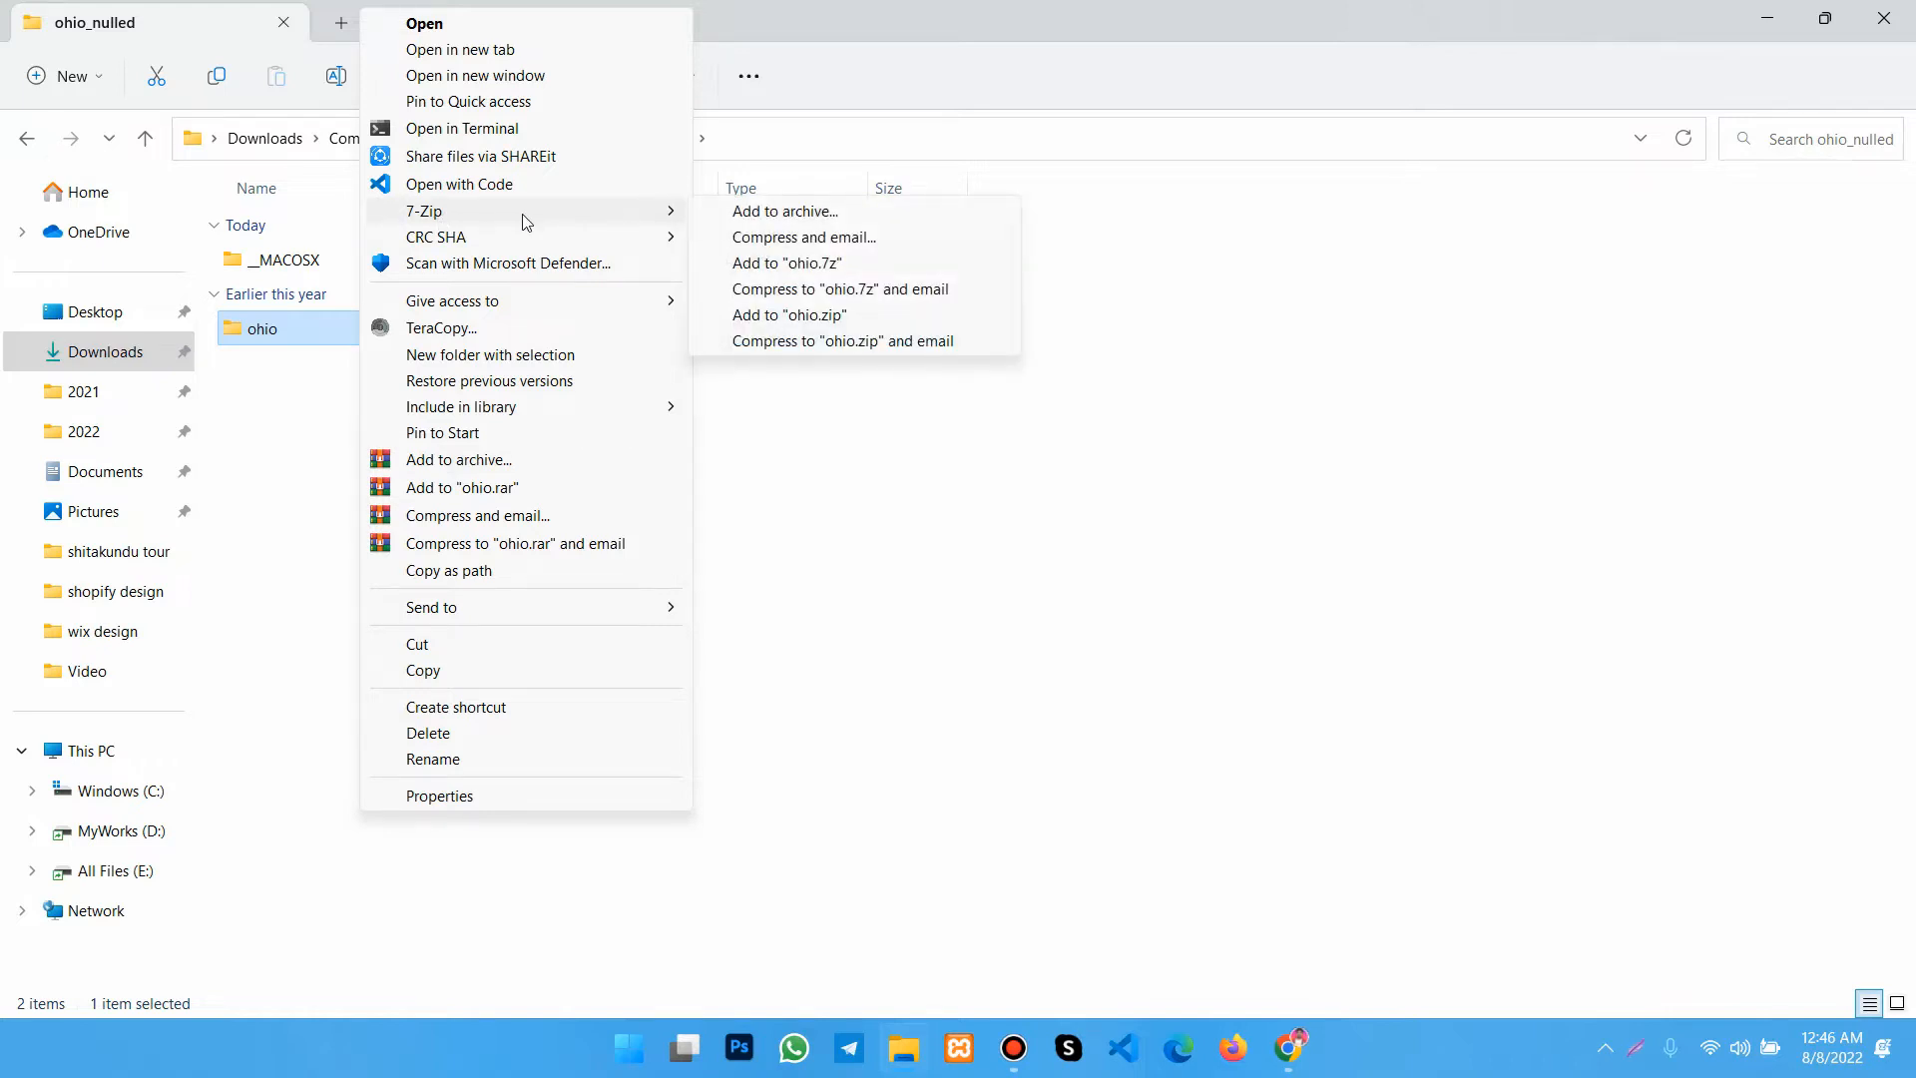
pyautogui.click(808, 316)
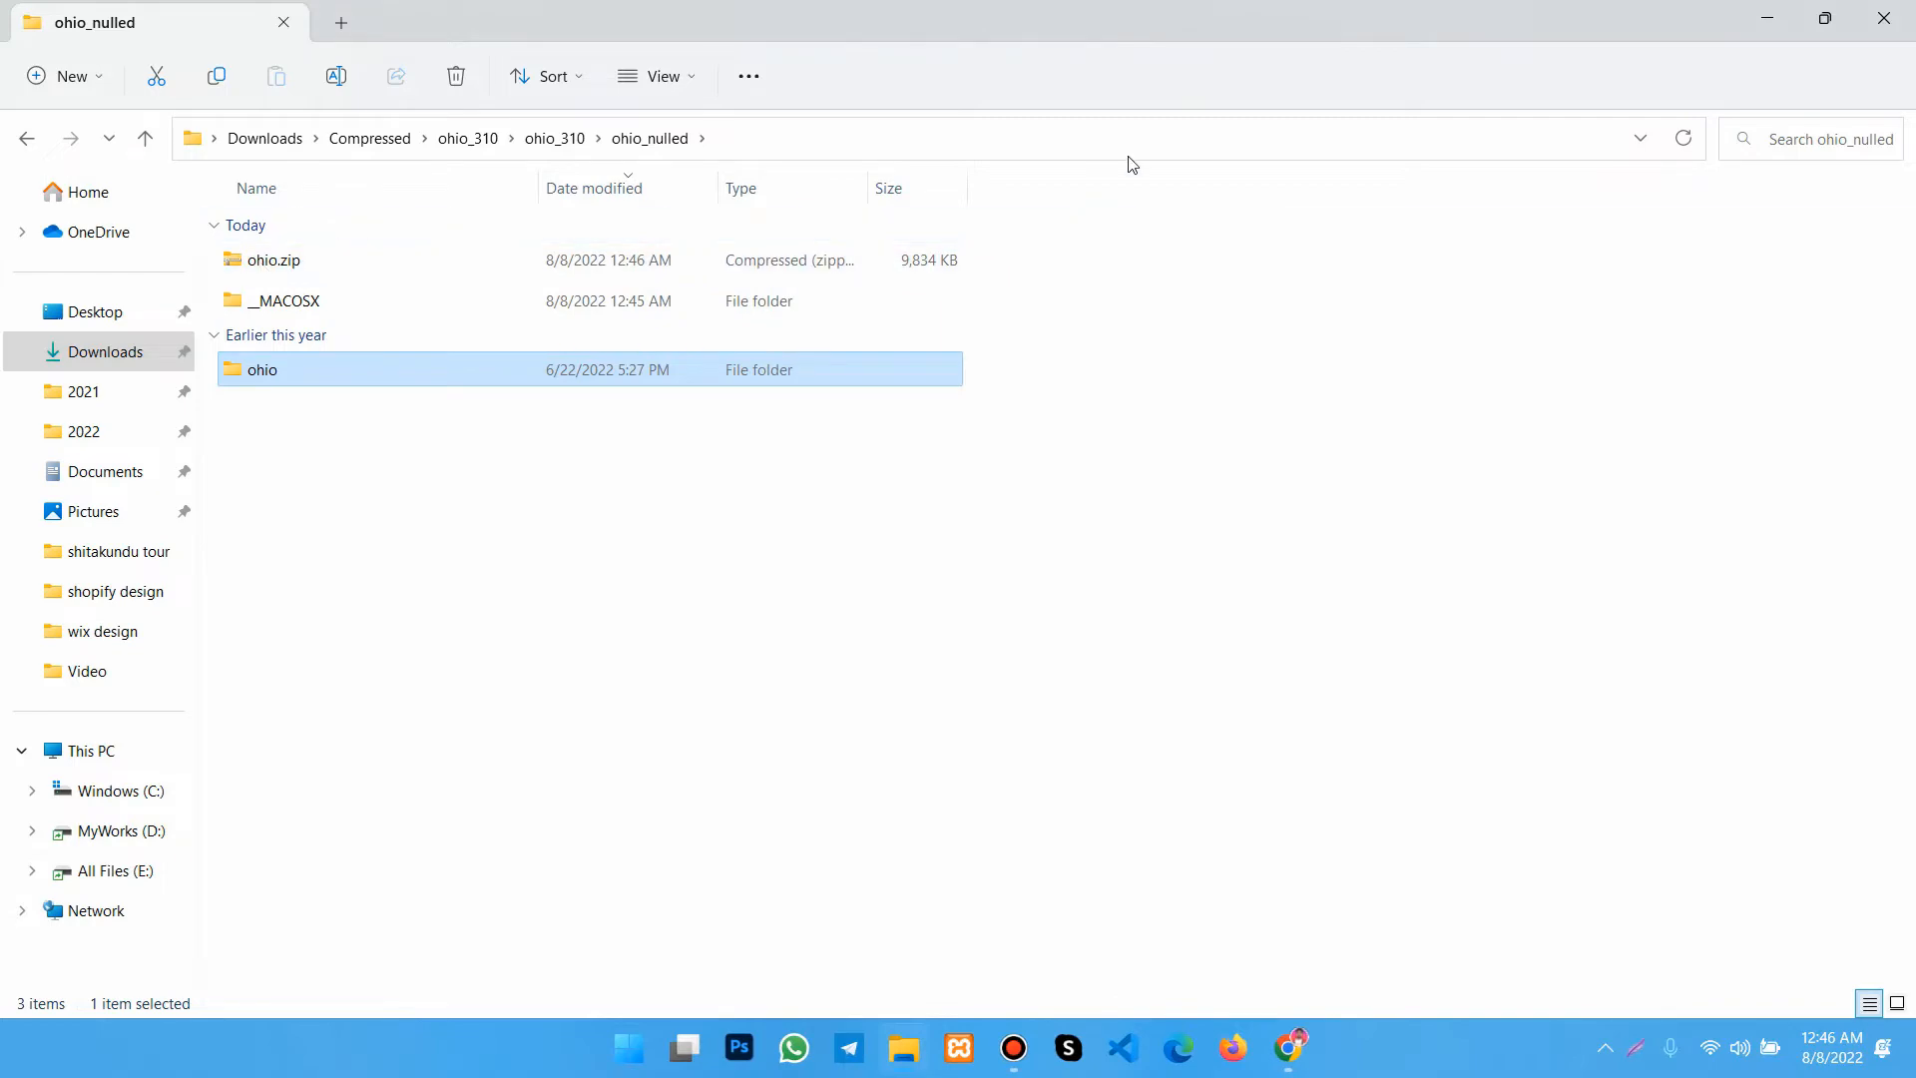
# Step: Open the site's wp-content/themes folder in the cPanel File Manager and compare its contents with the themes installed in WordPress
pyautogui.moveTo(1039, 22); pyautogui.dragTo(629, 92)
pyautogui.click(1327, 16)
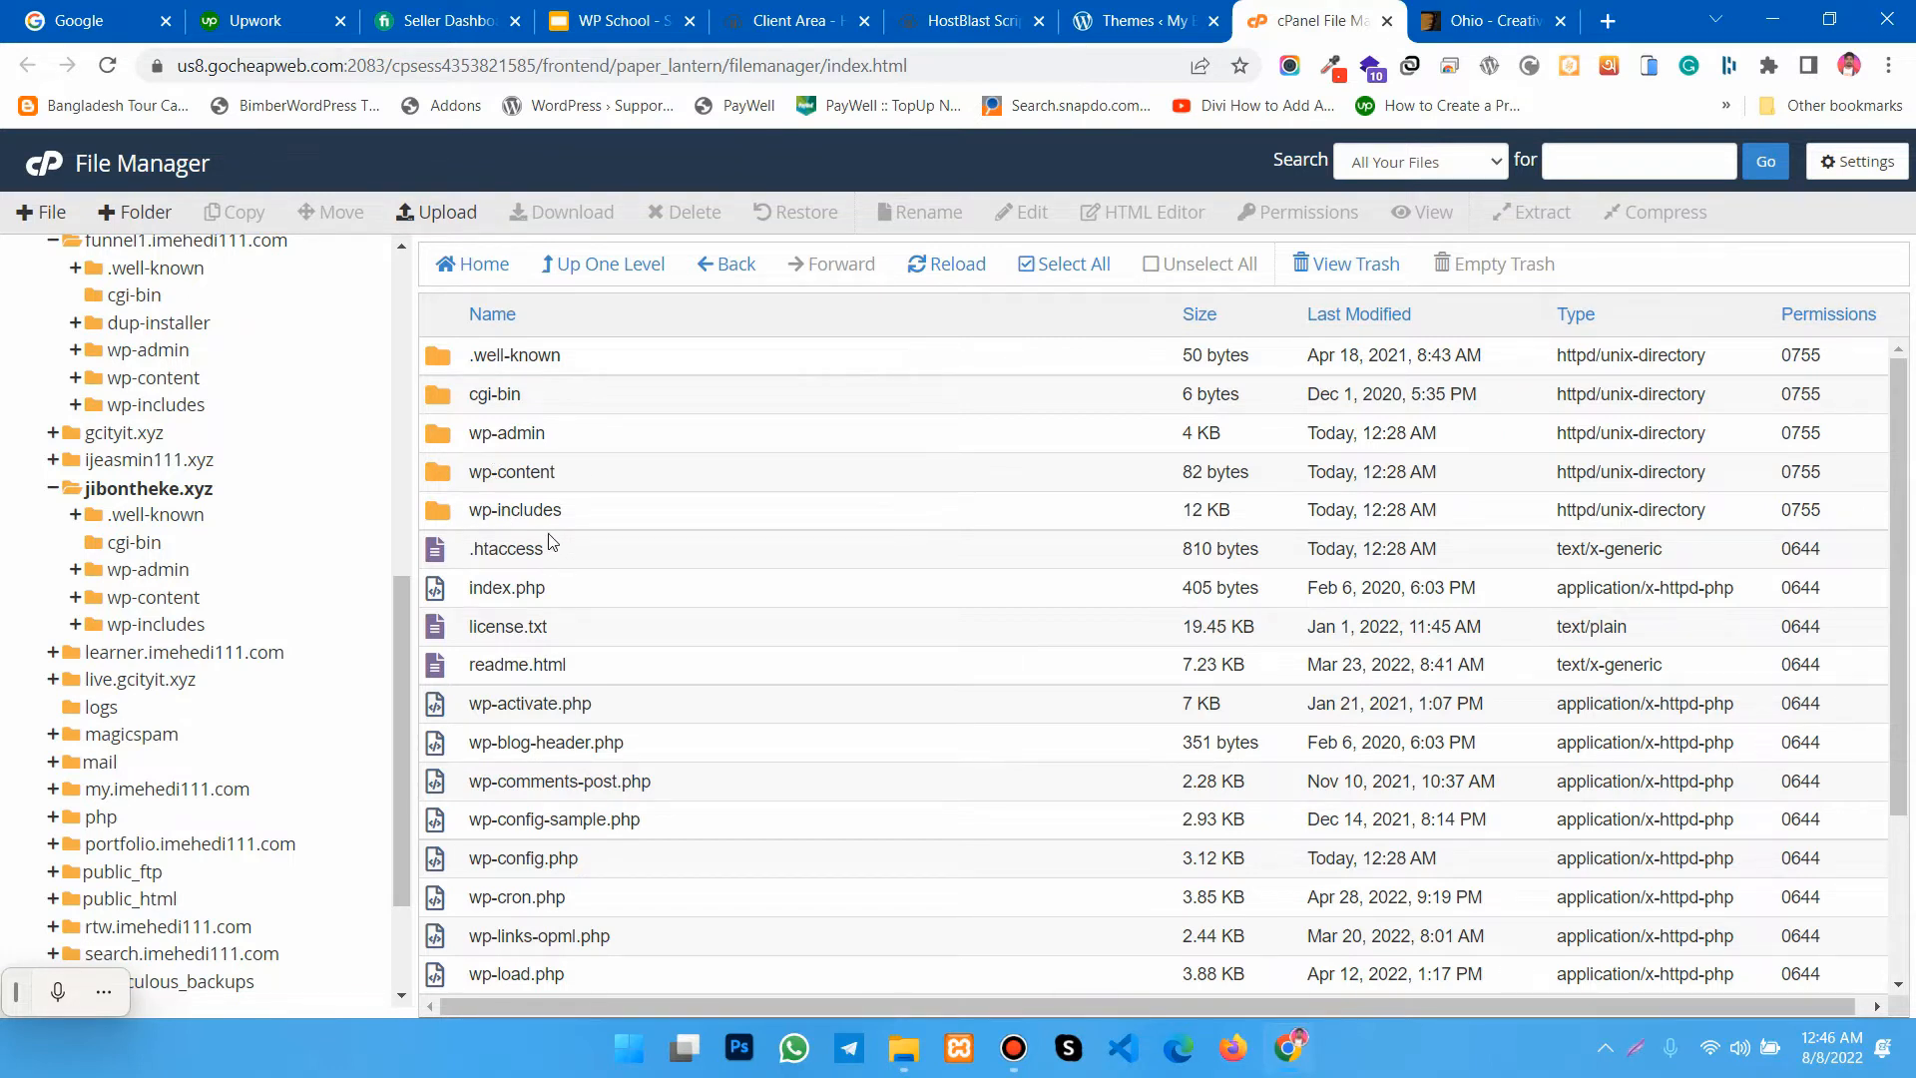
pyautogui.doubleClick(440, 474)
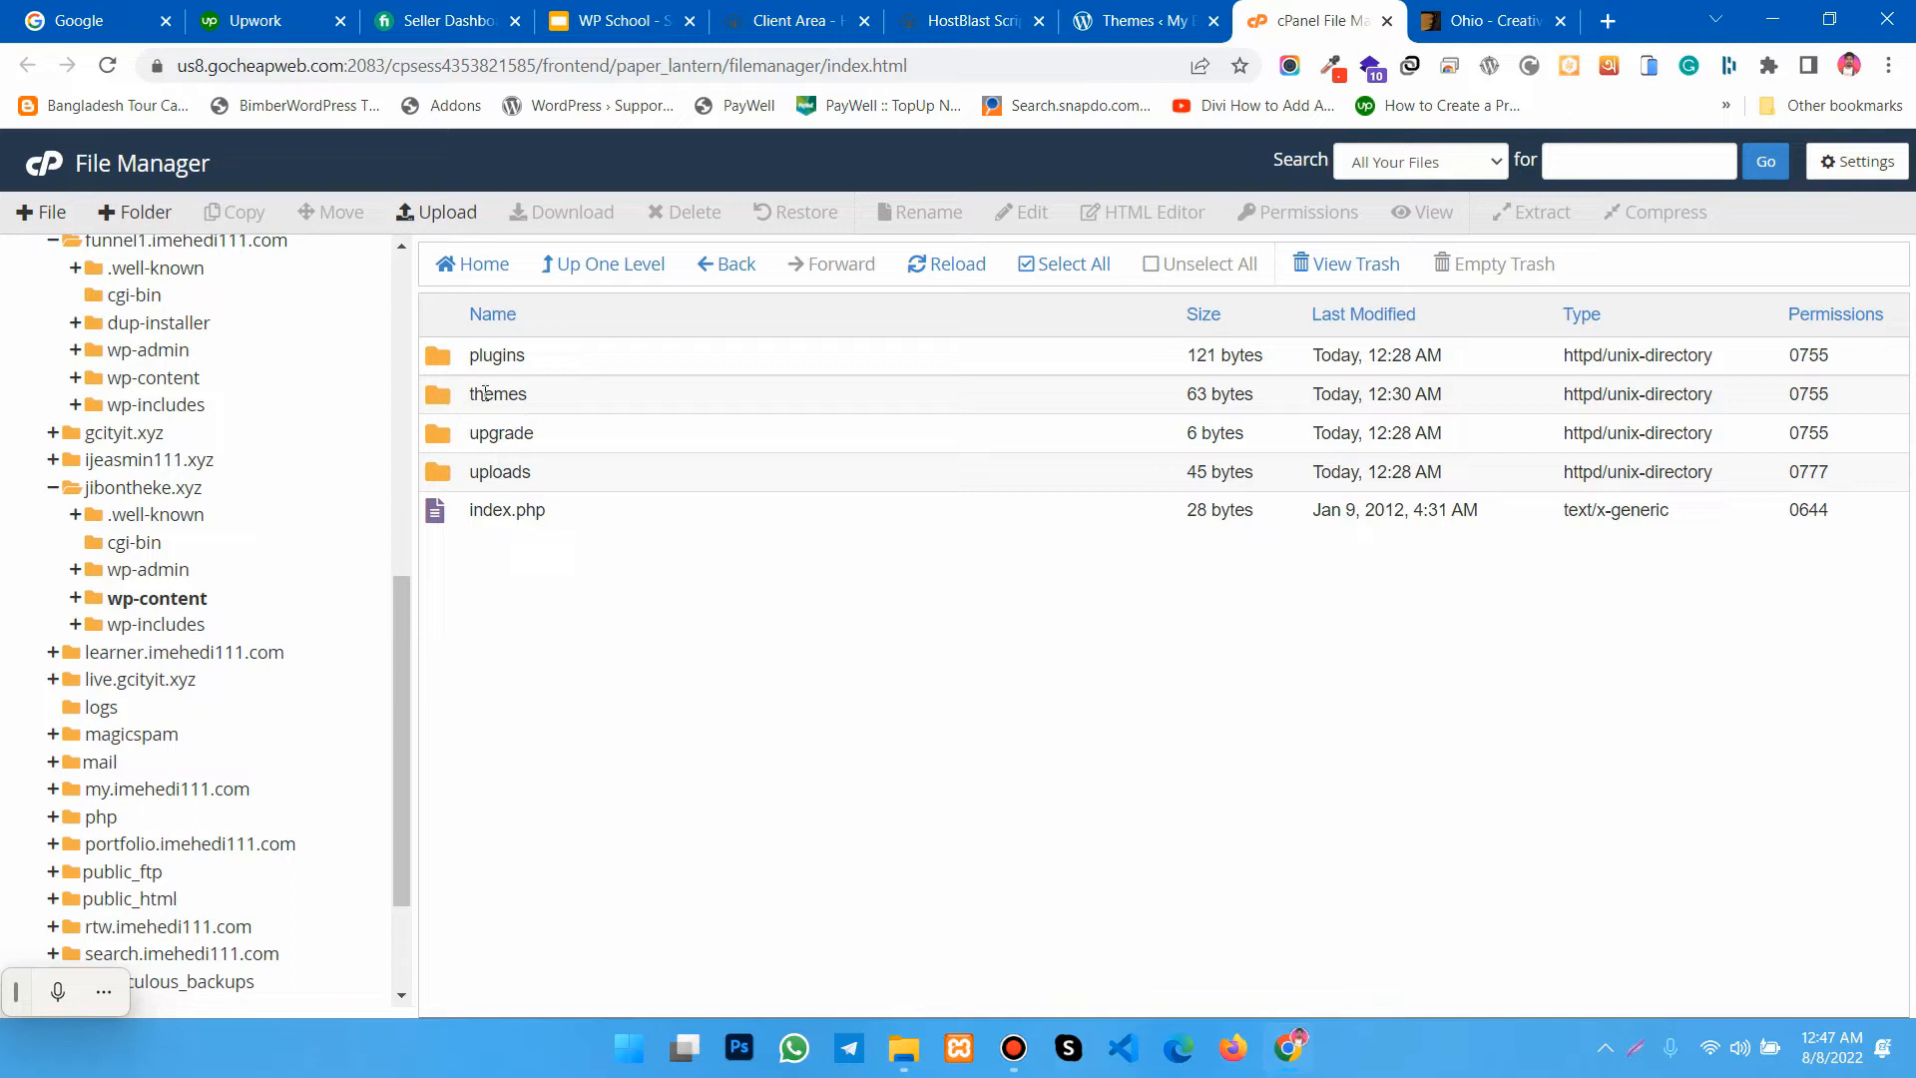
pyautogui.doubleClick(446, 401)
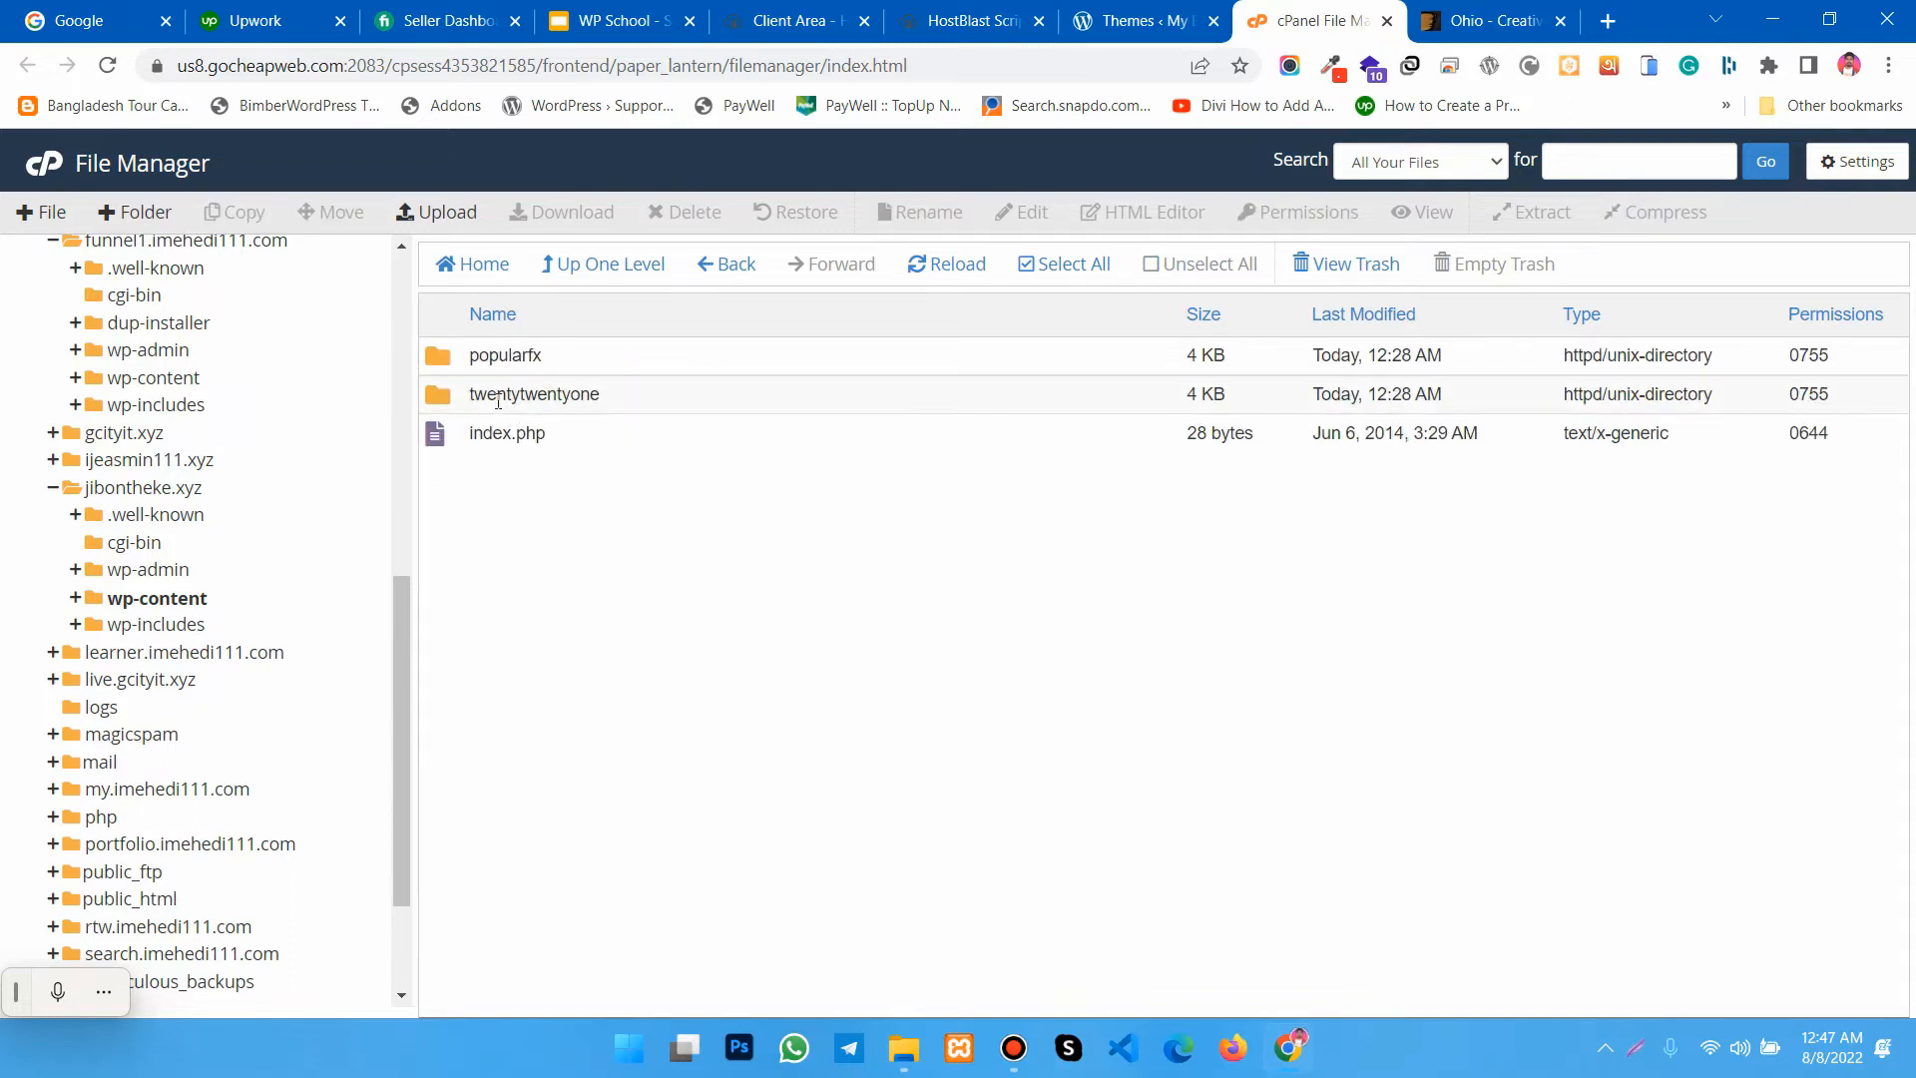
pyautogui.click(1134, 20)
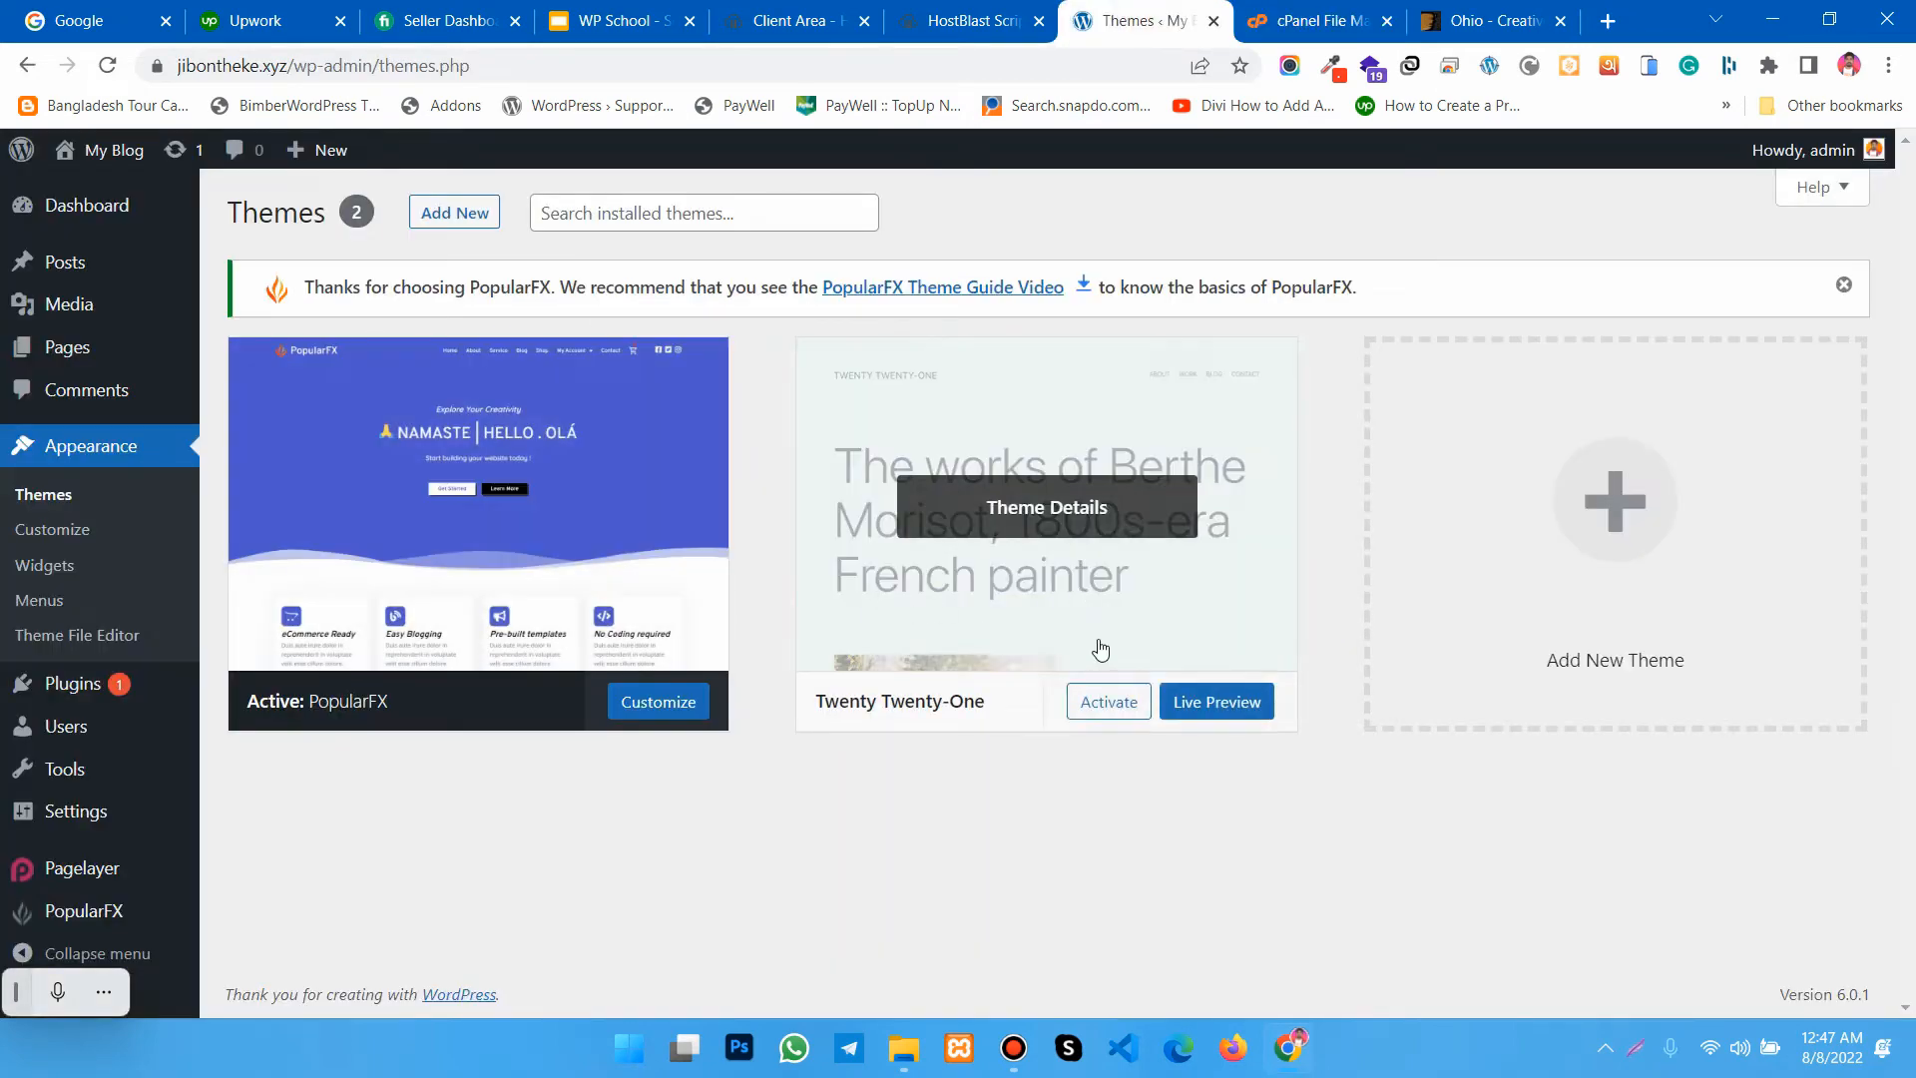
pyautogui.click(1286, 20)
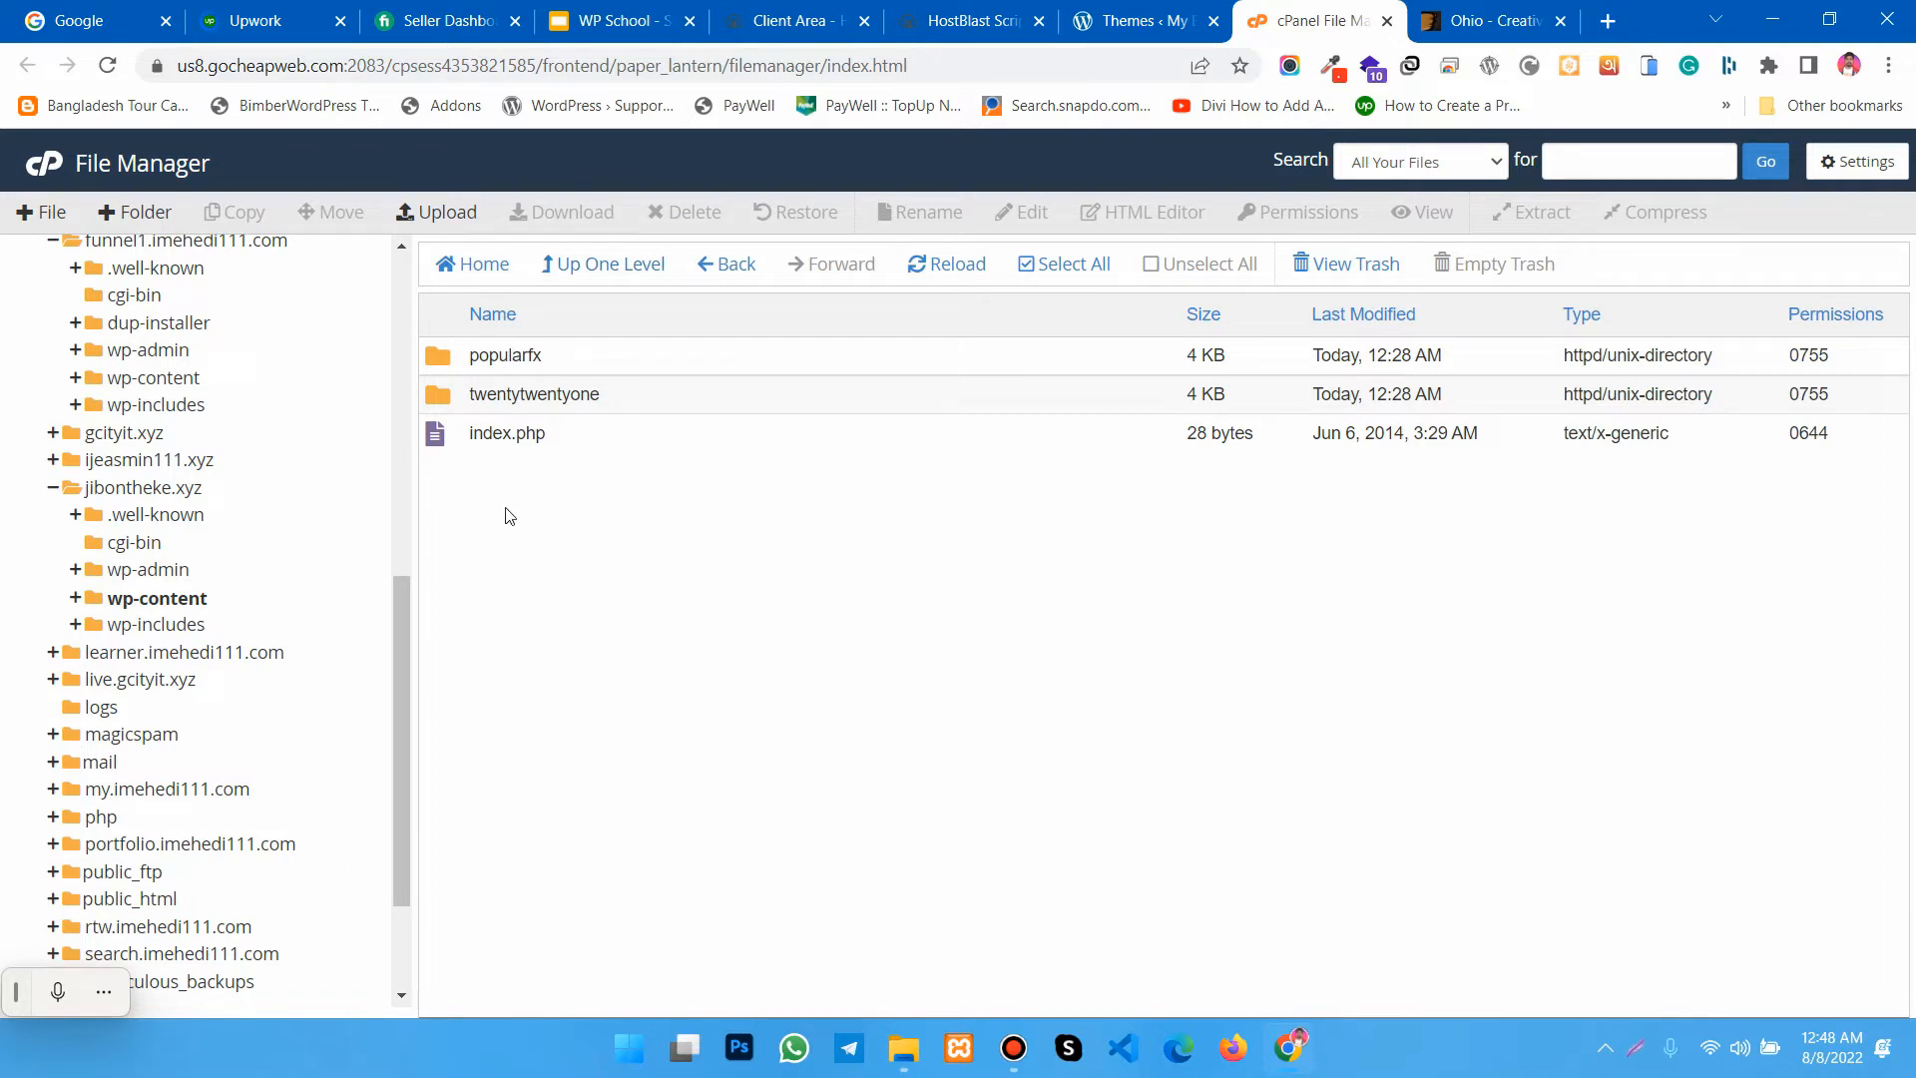
# Step: Upload ohio.zip from the ohio_nulled folder to the site's wp-content/themes directory
pyautogui.click(432, 215)
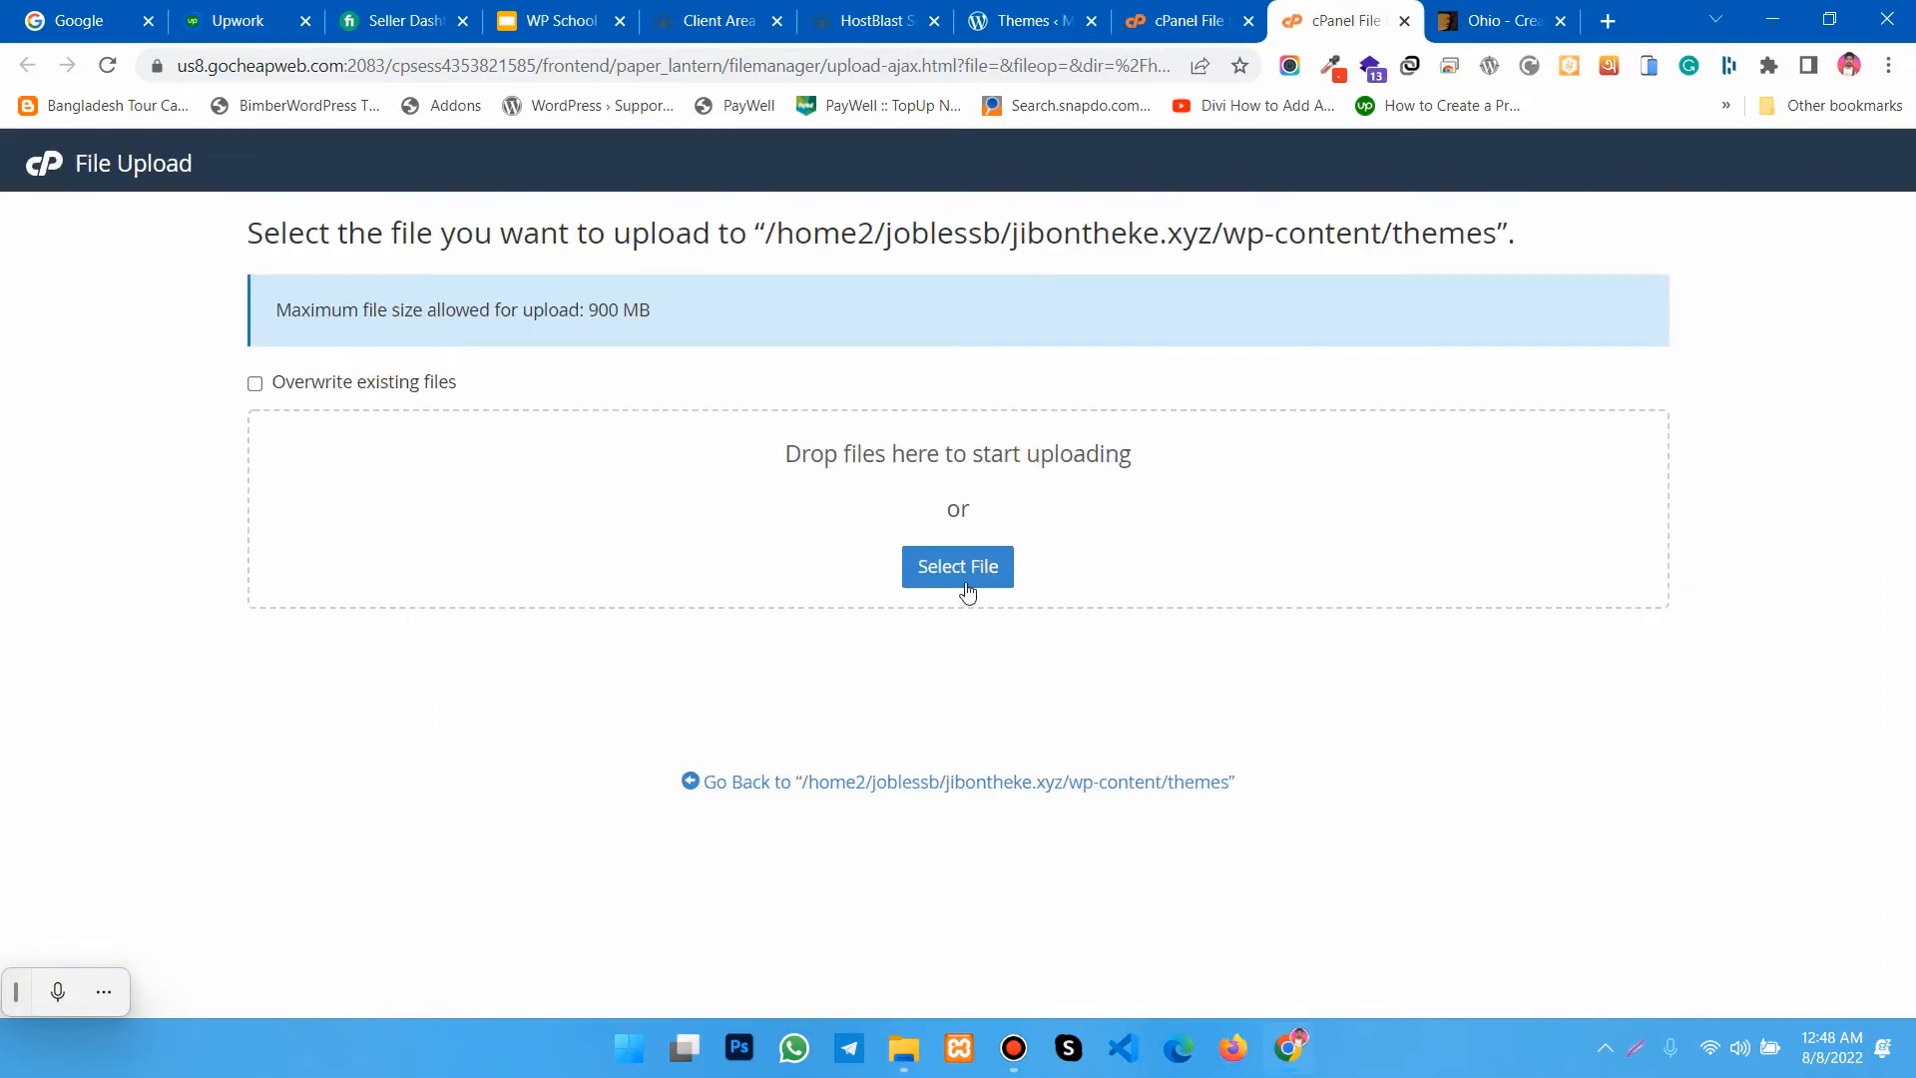
pyautogui.click(928, 569)
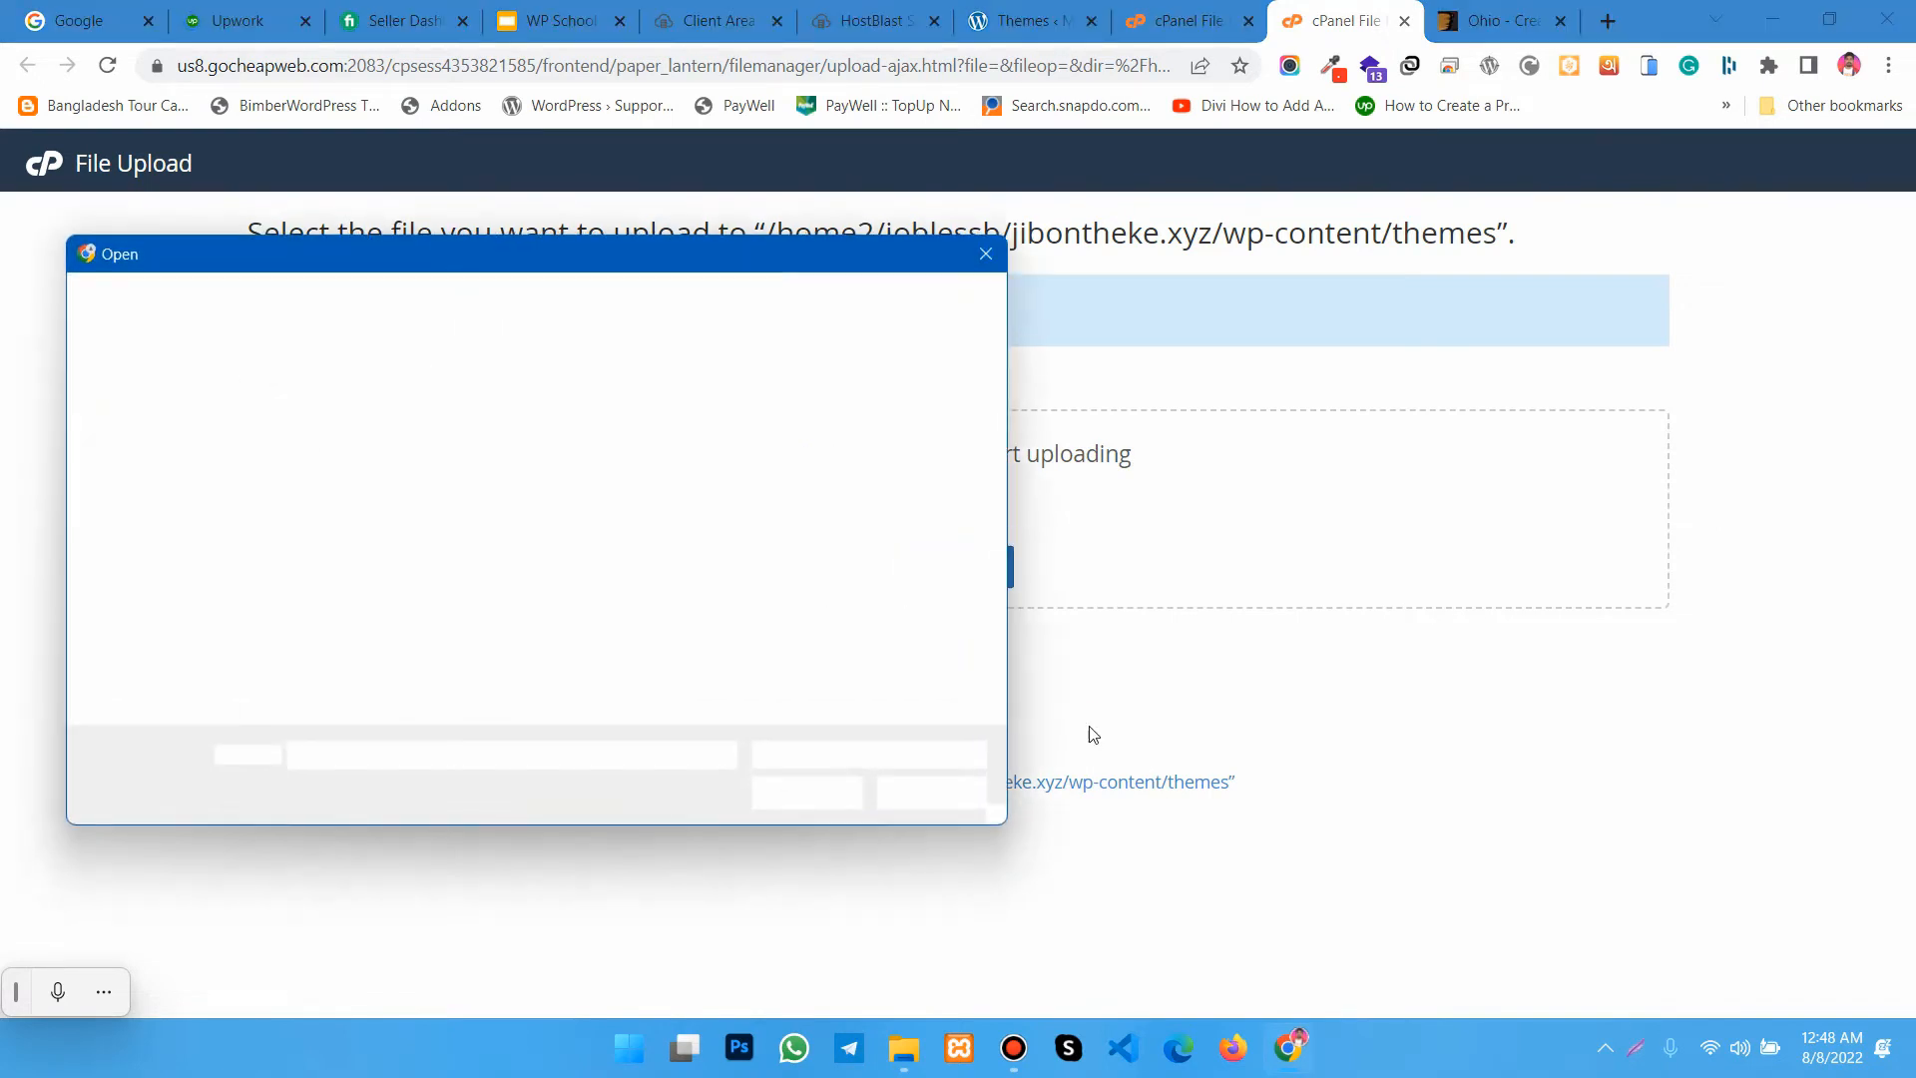
pyautogui.click(987, 256)
pyautogui.click(903, 1048)
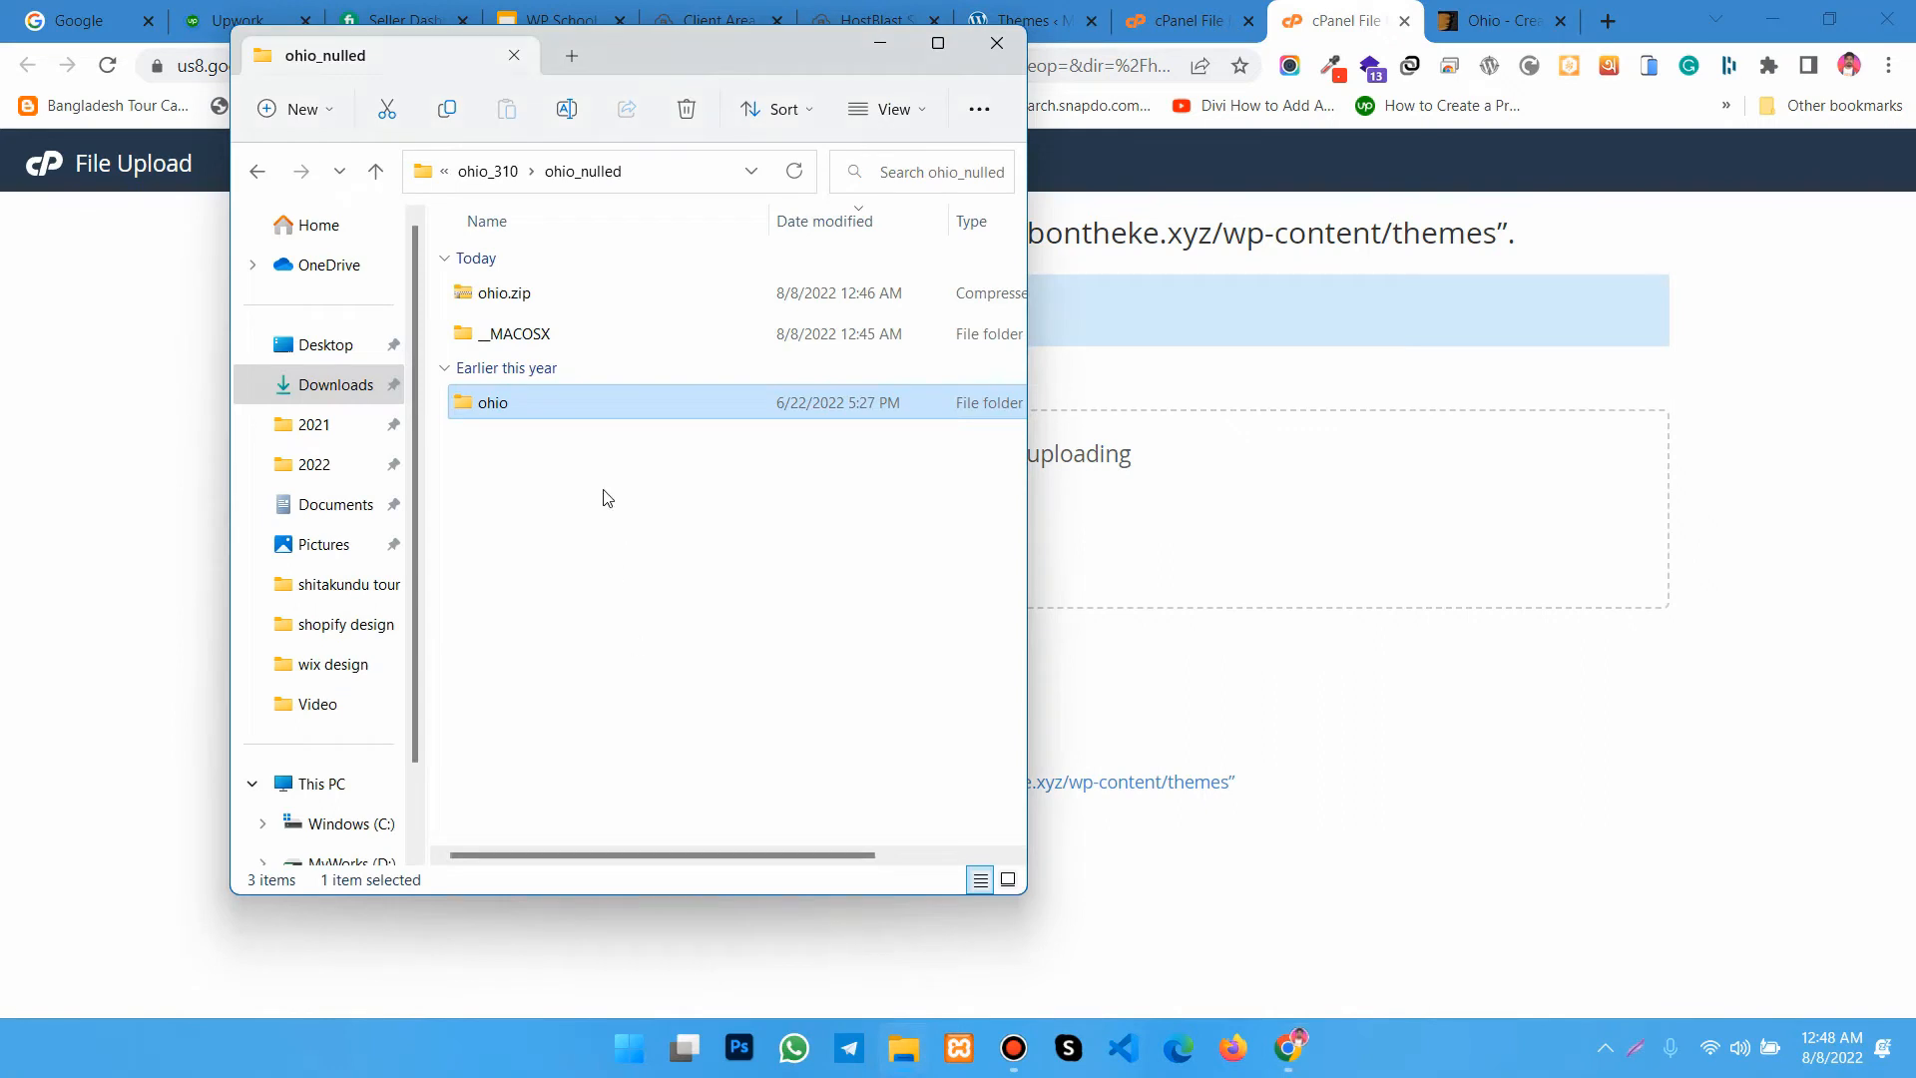
pyautogui.click(660, 62)
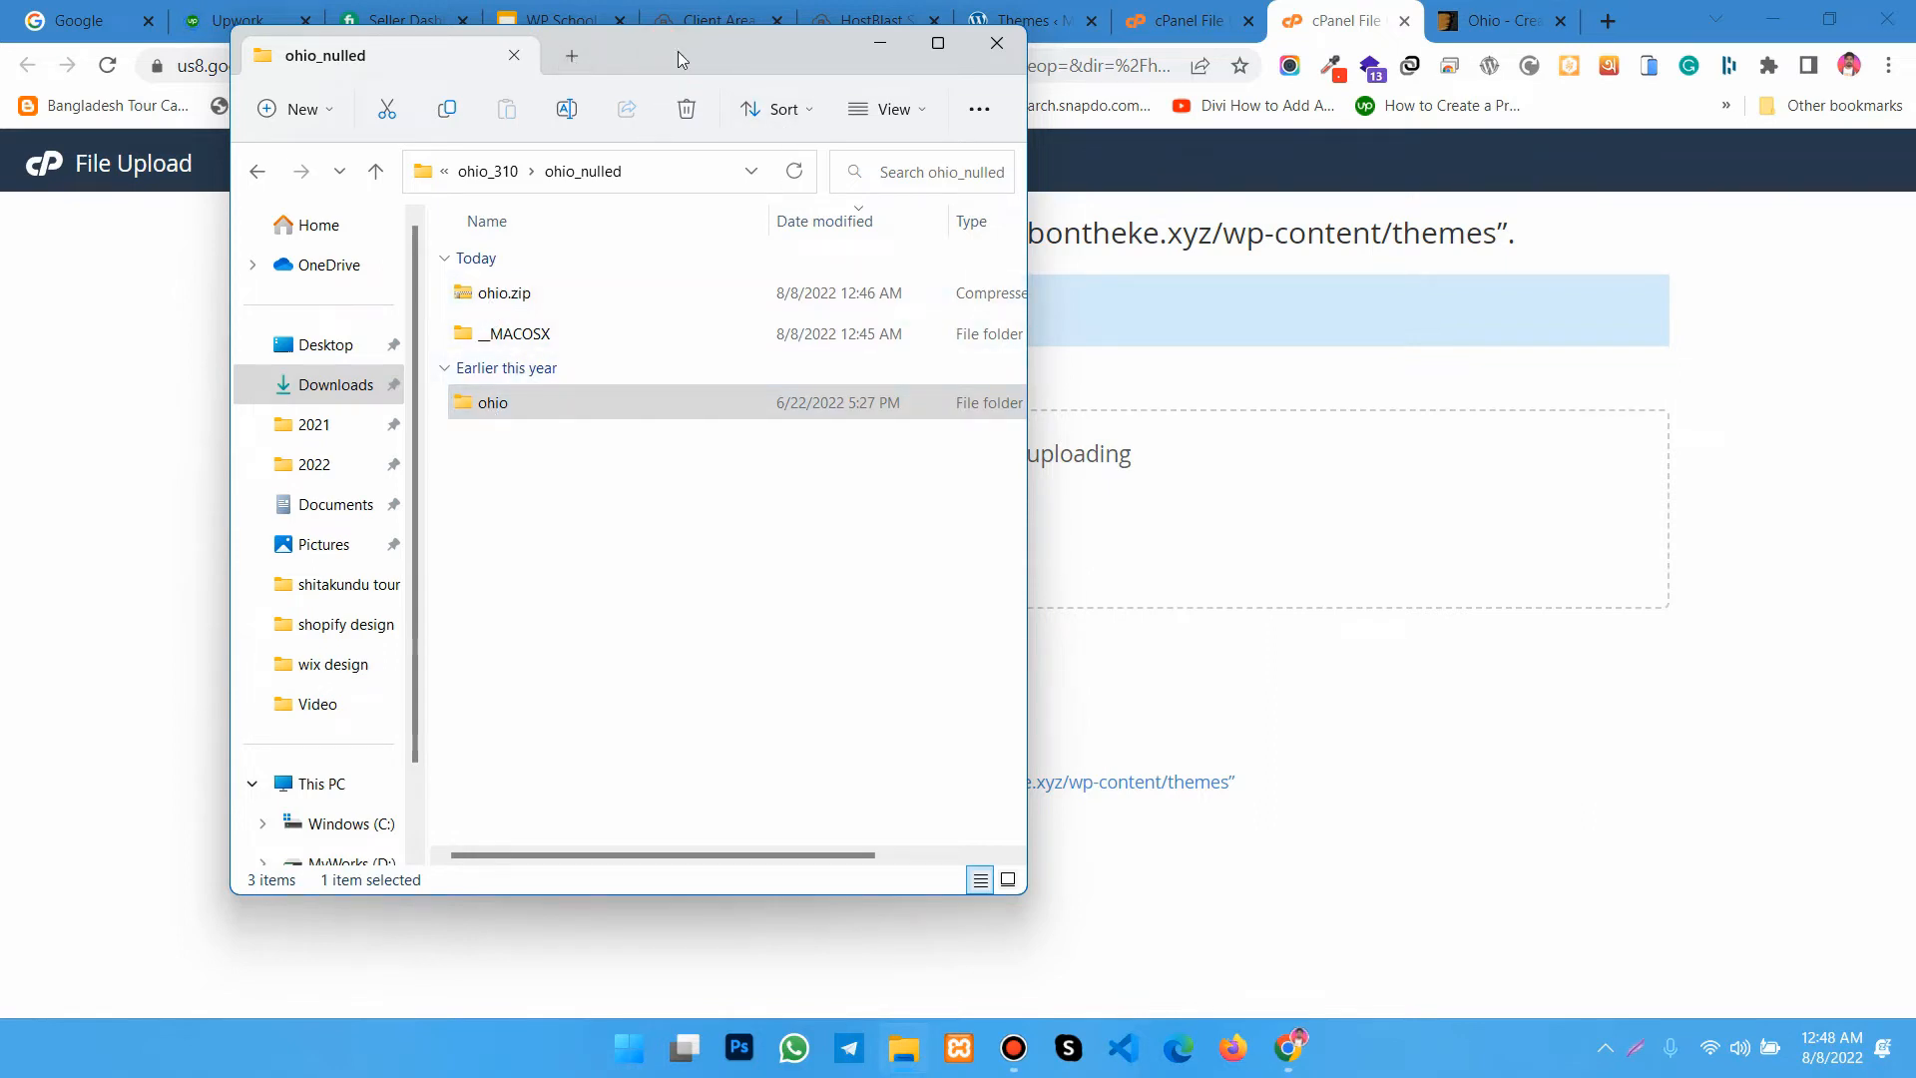
pyautogui.click(880, 42)
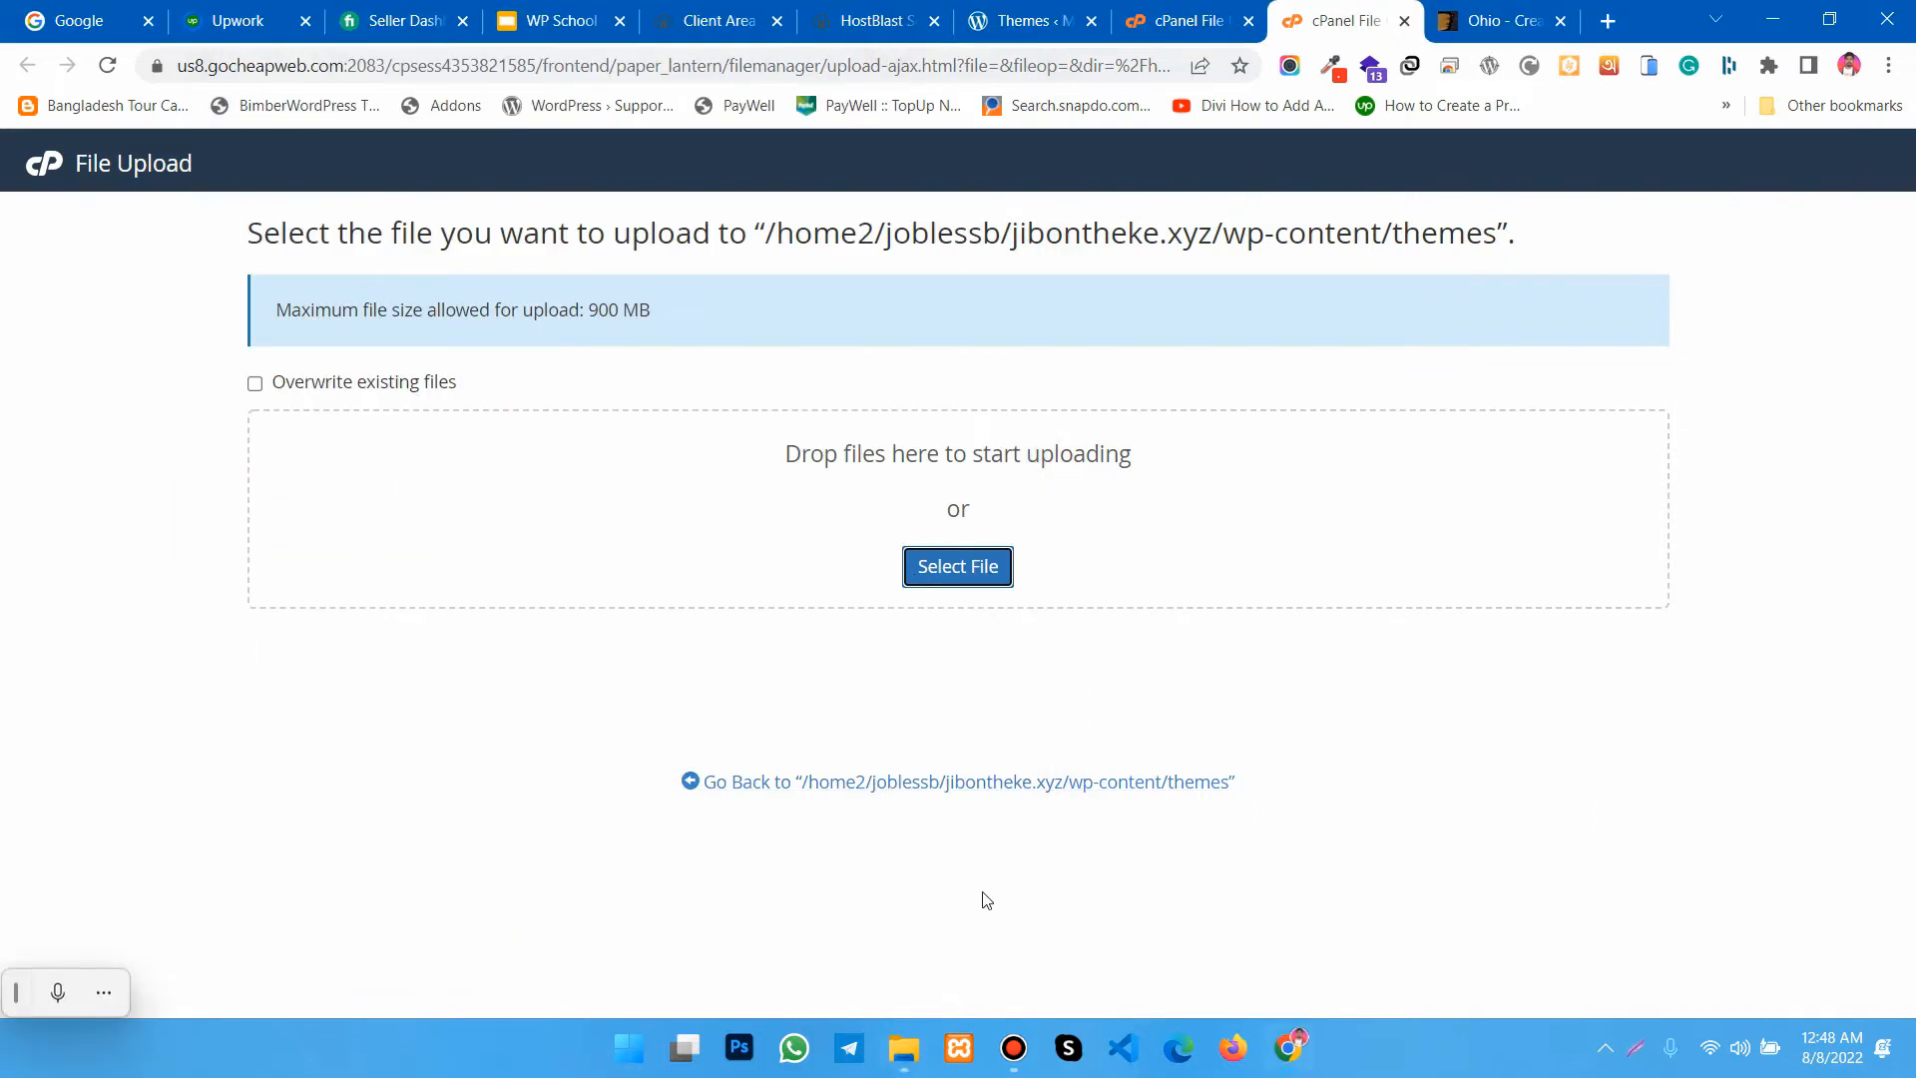
pyautogui.click(926, 1050)
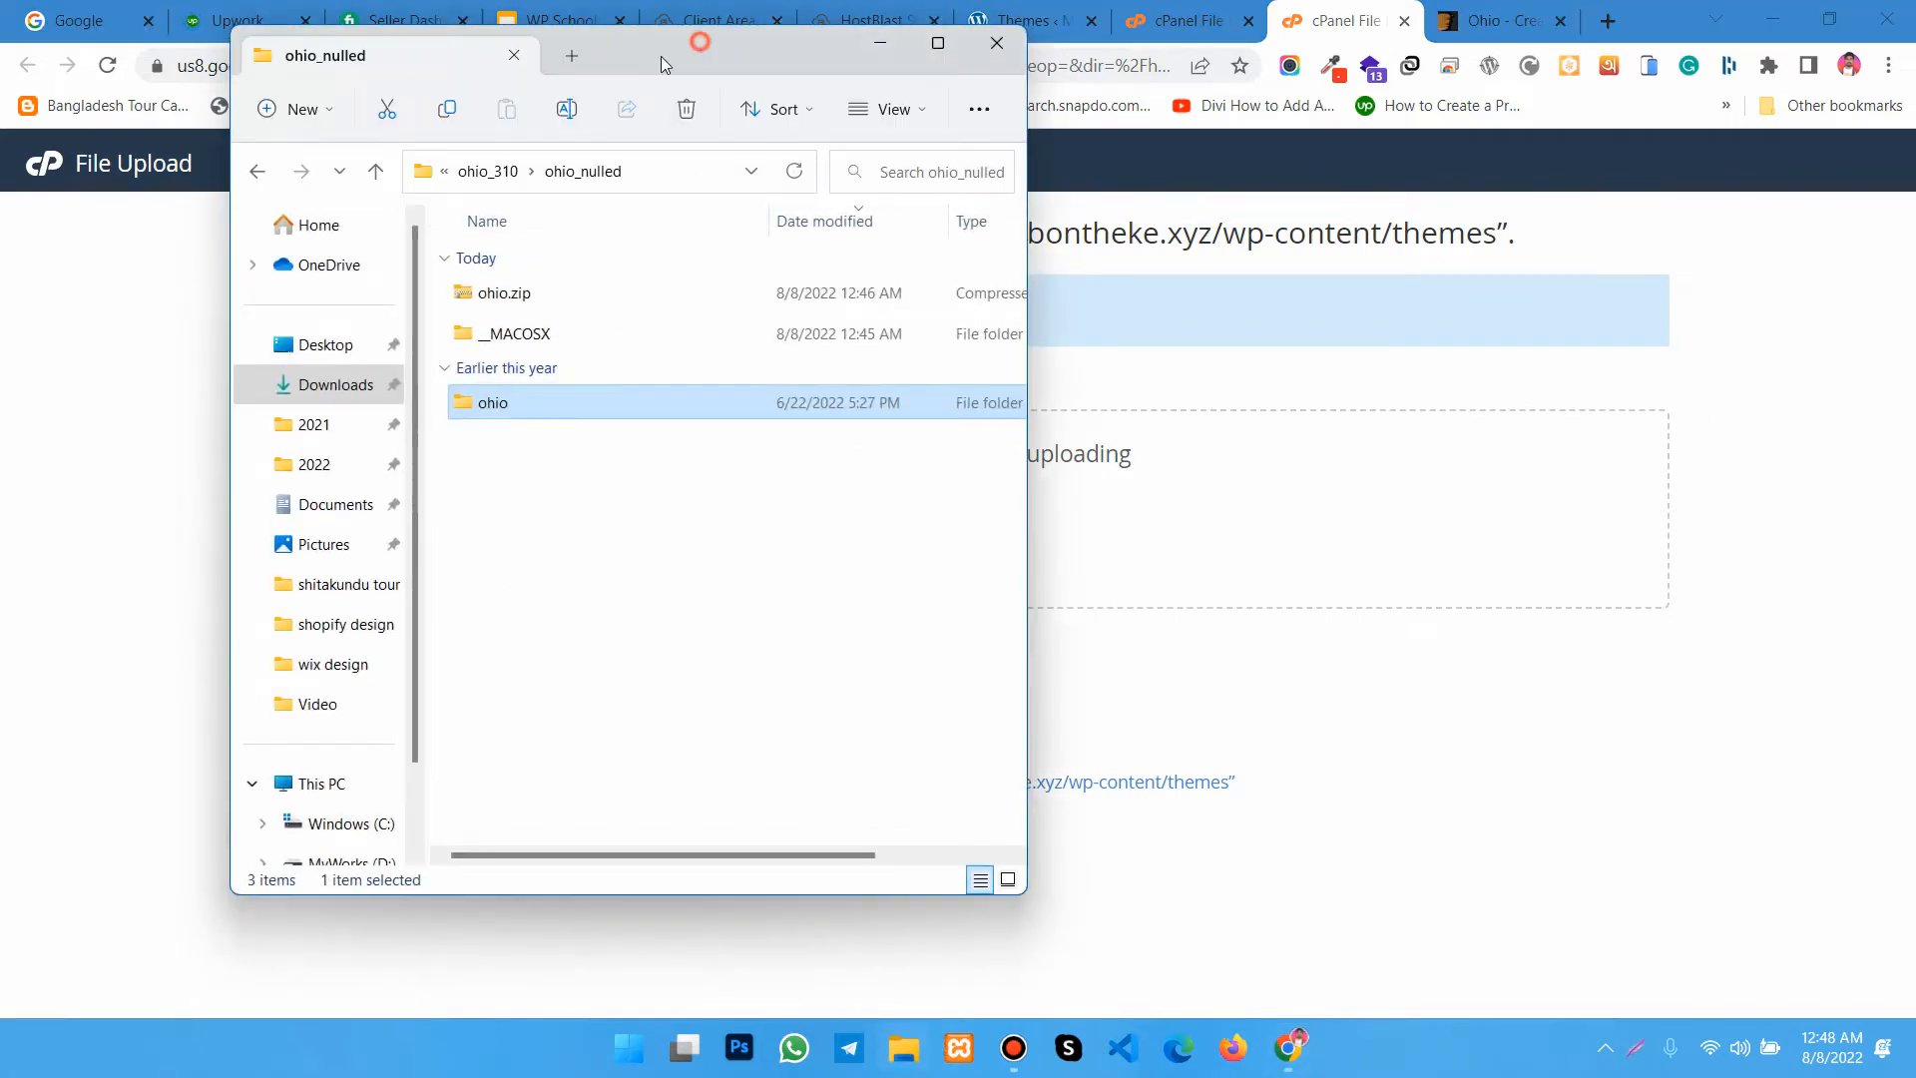
pyautogui.moveTo(661, 55); pyautogui.dragTo(525, 79)
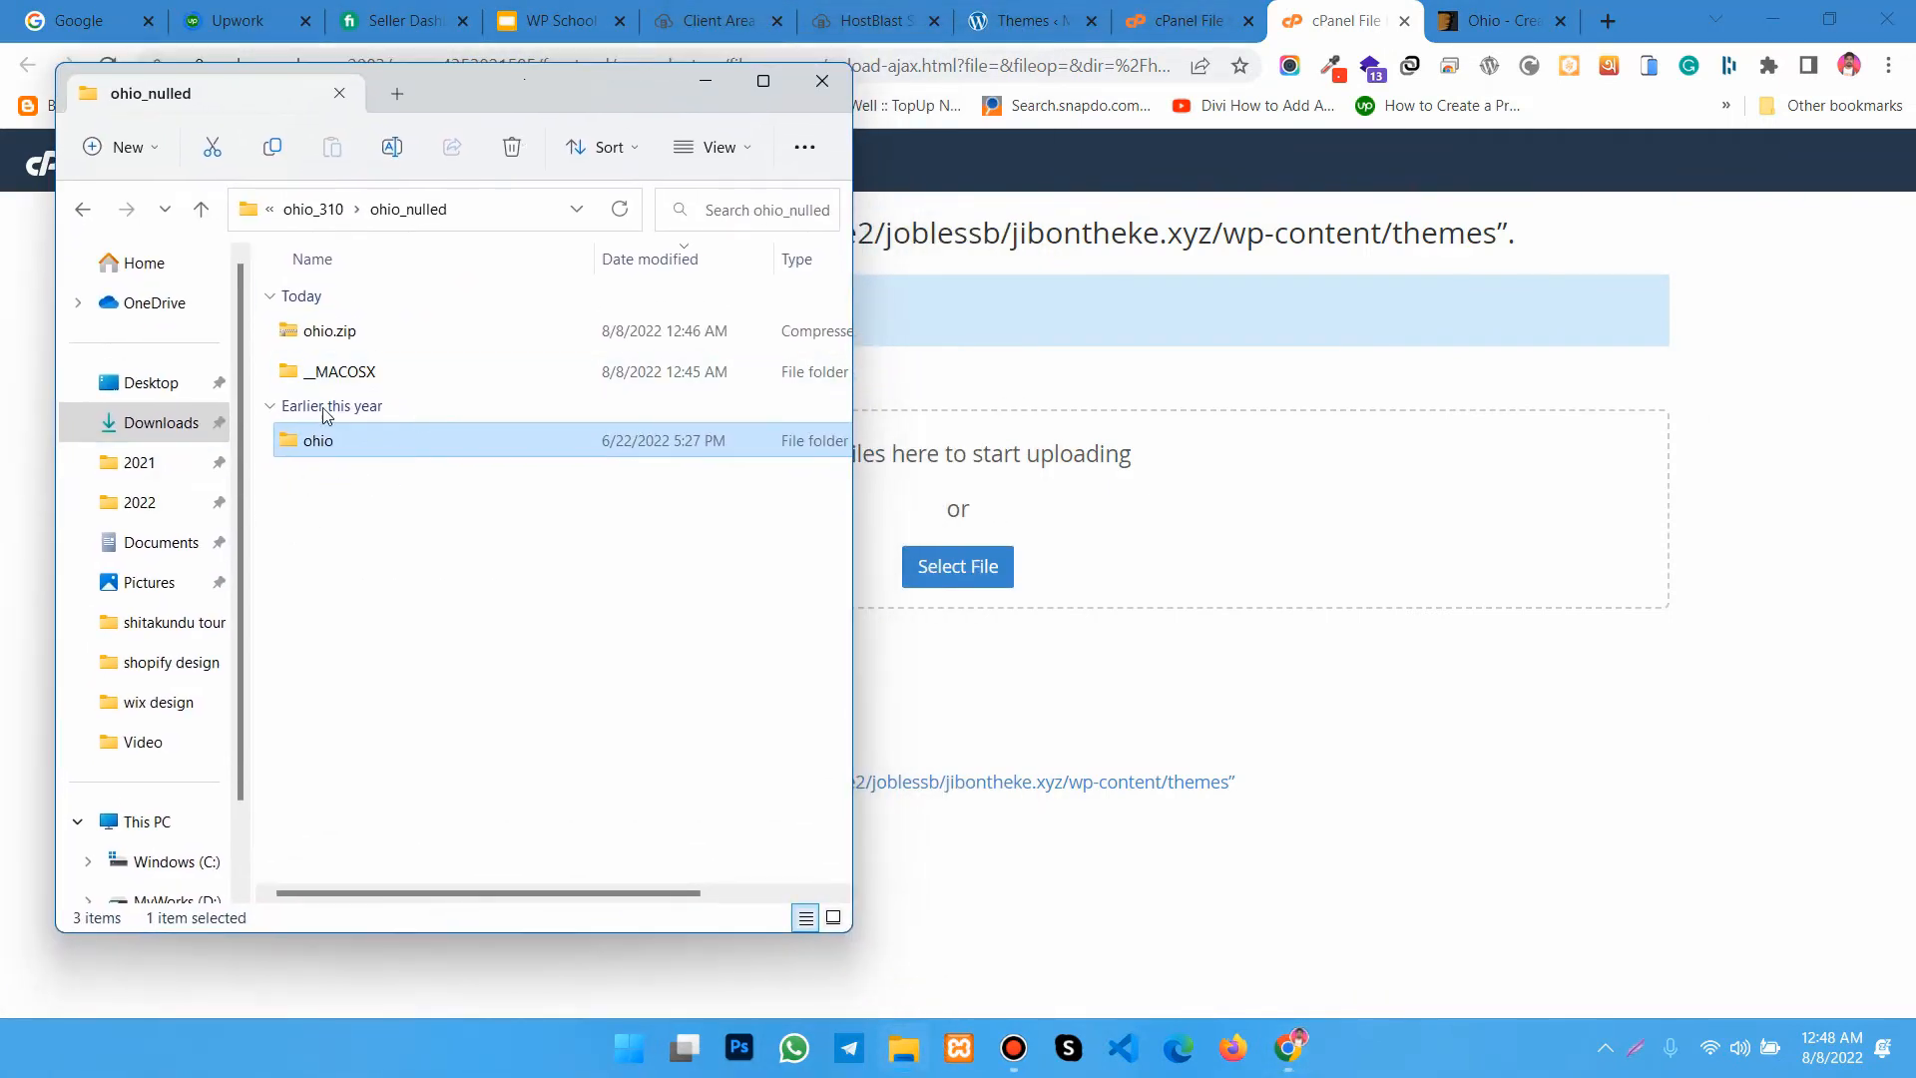
pyautogui.moveTo(321, 337); pyautogui.dragTo(938, 439)
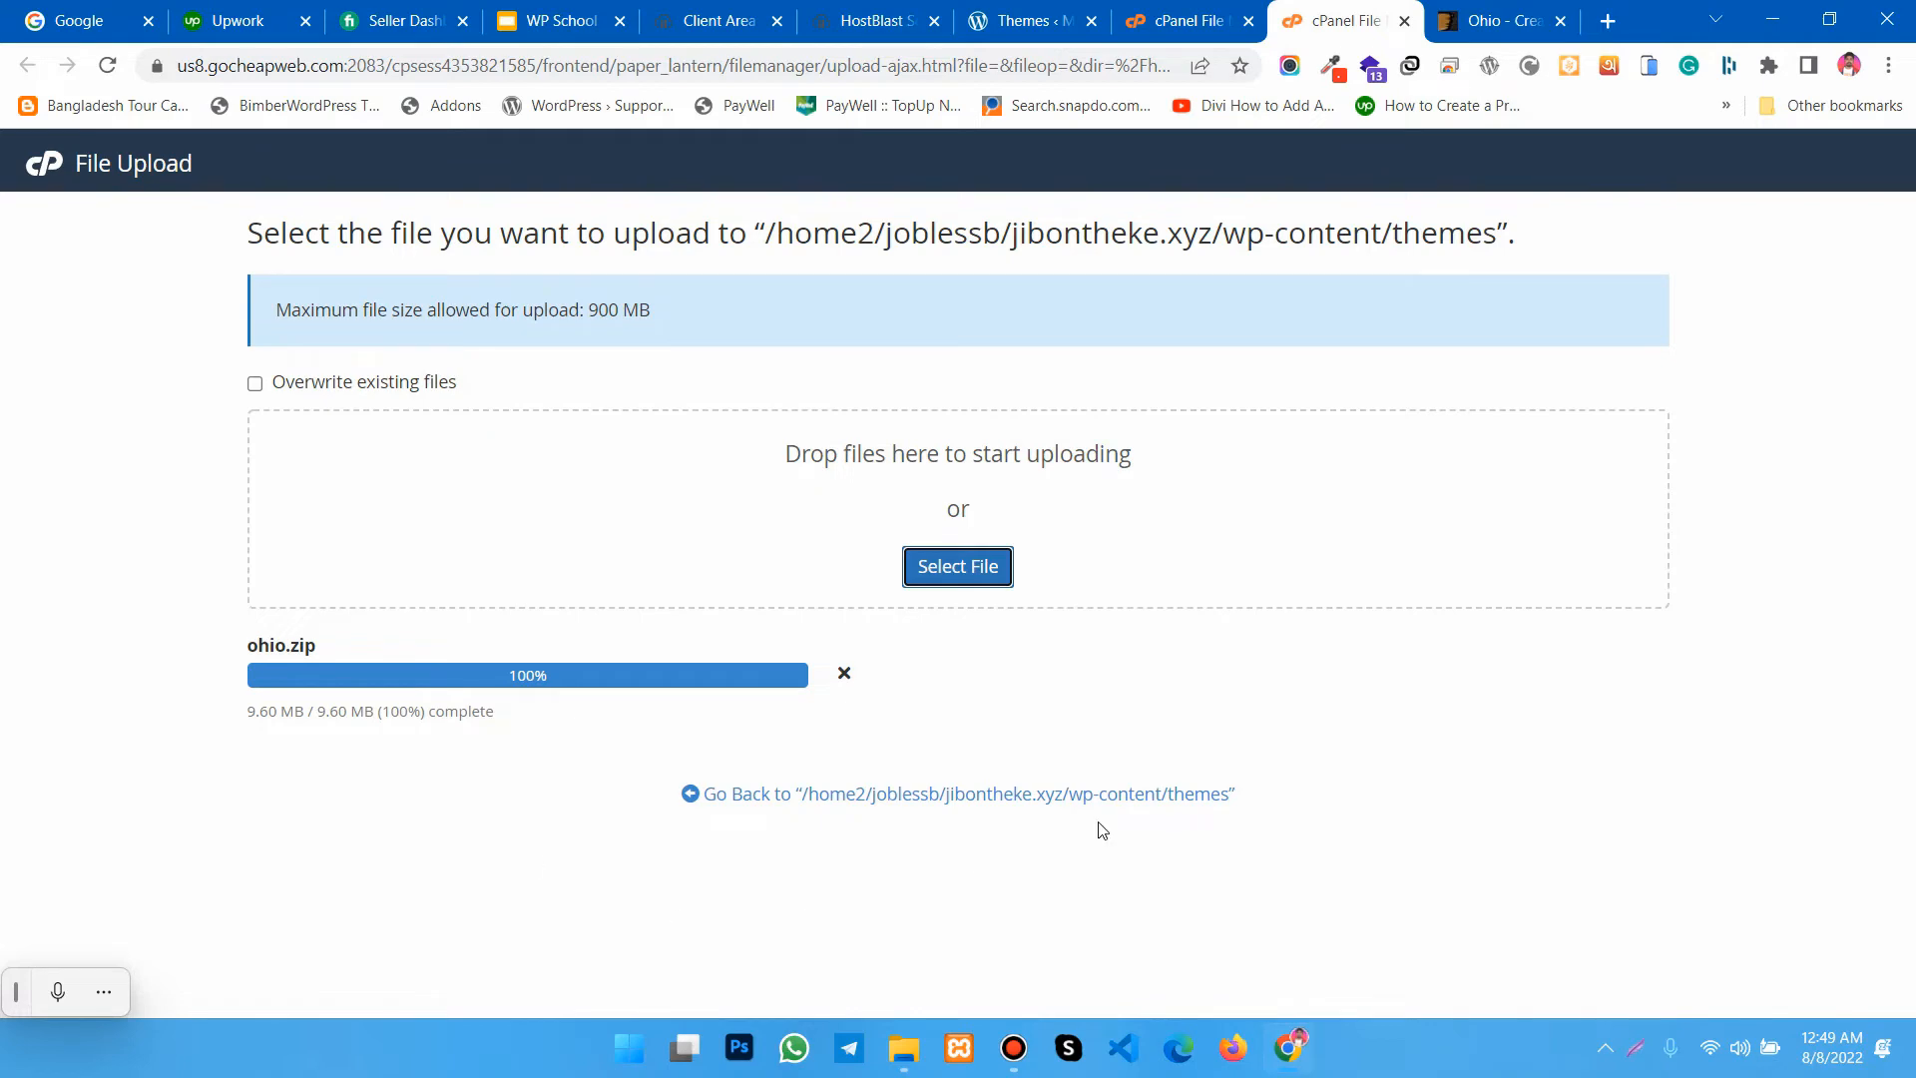
# Step: Return to the themes folder and save the File Manager preferences with Show Hidden Files (dotfiles) enabled
pyautogui.click(1025, 804)
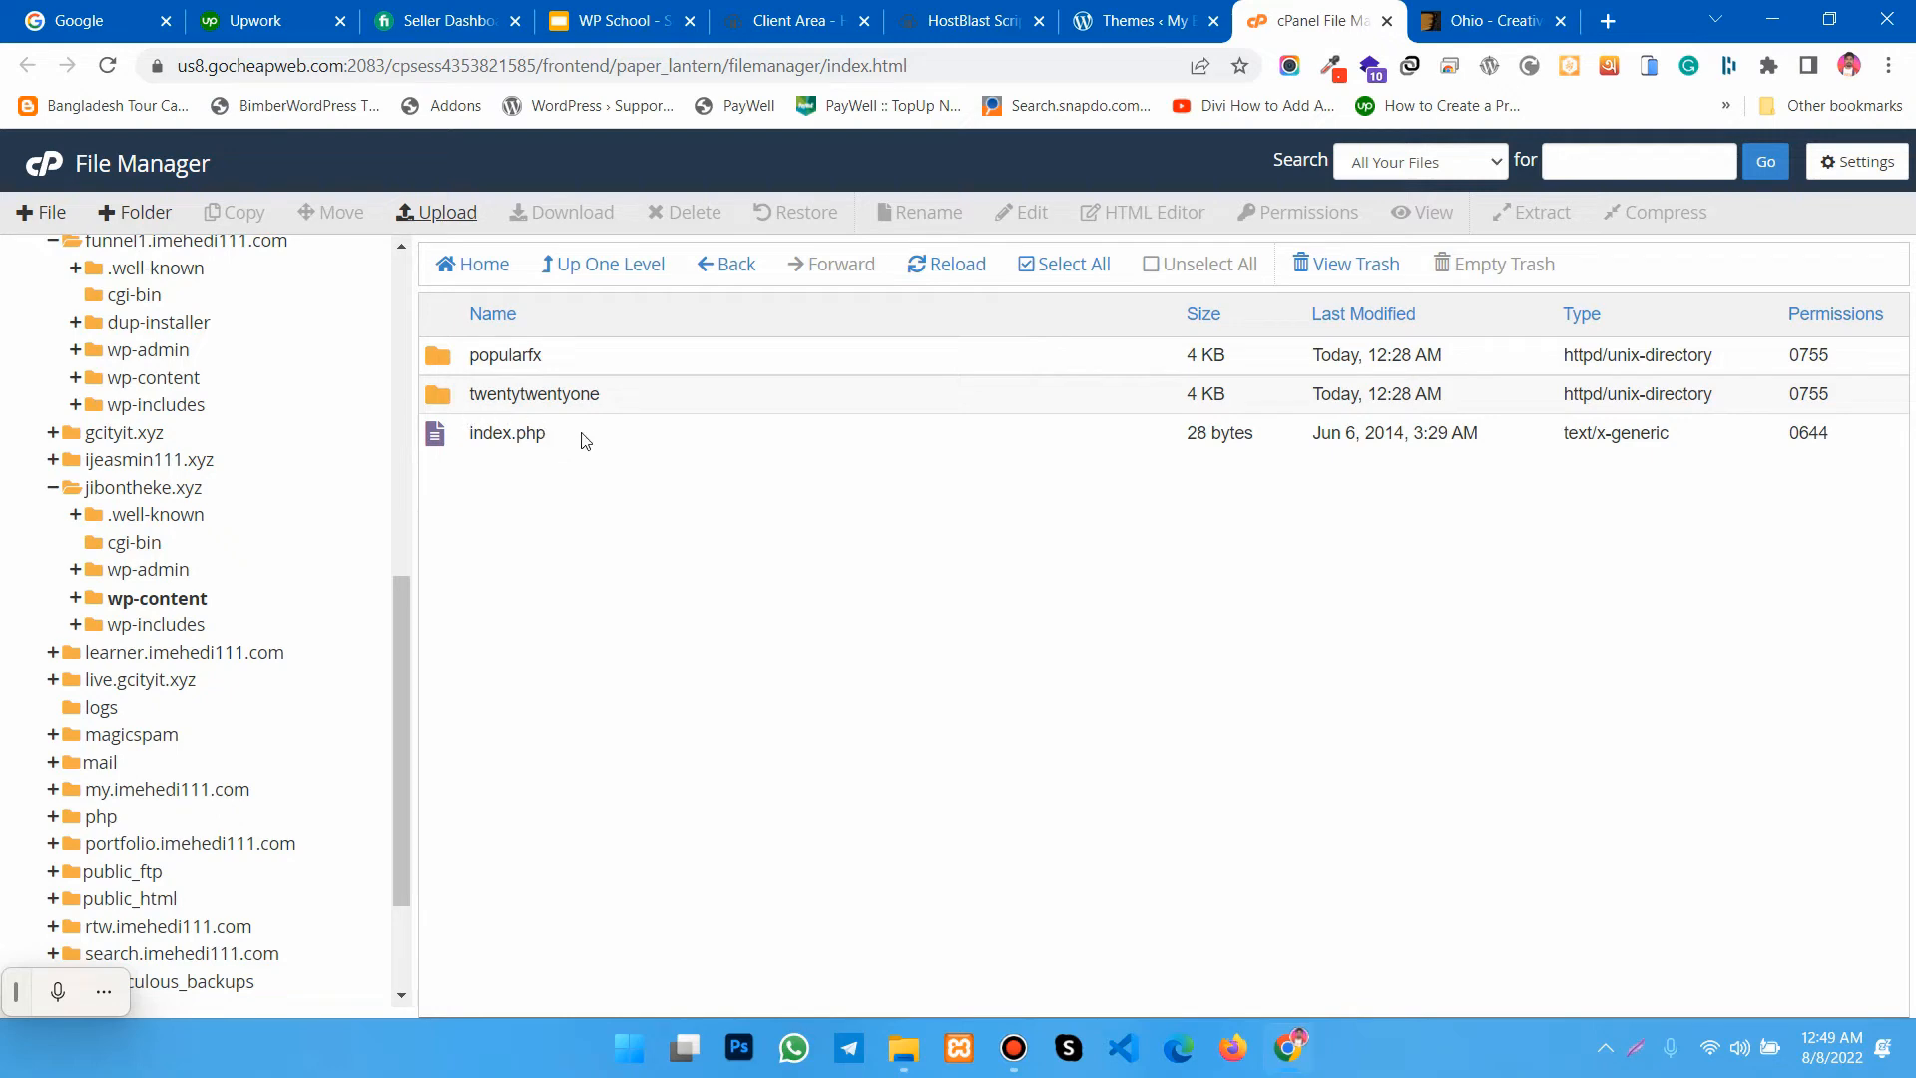
pyautogui.click(1832, 172)
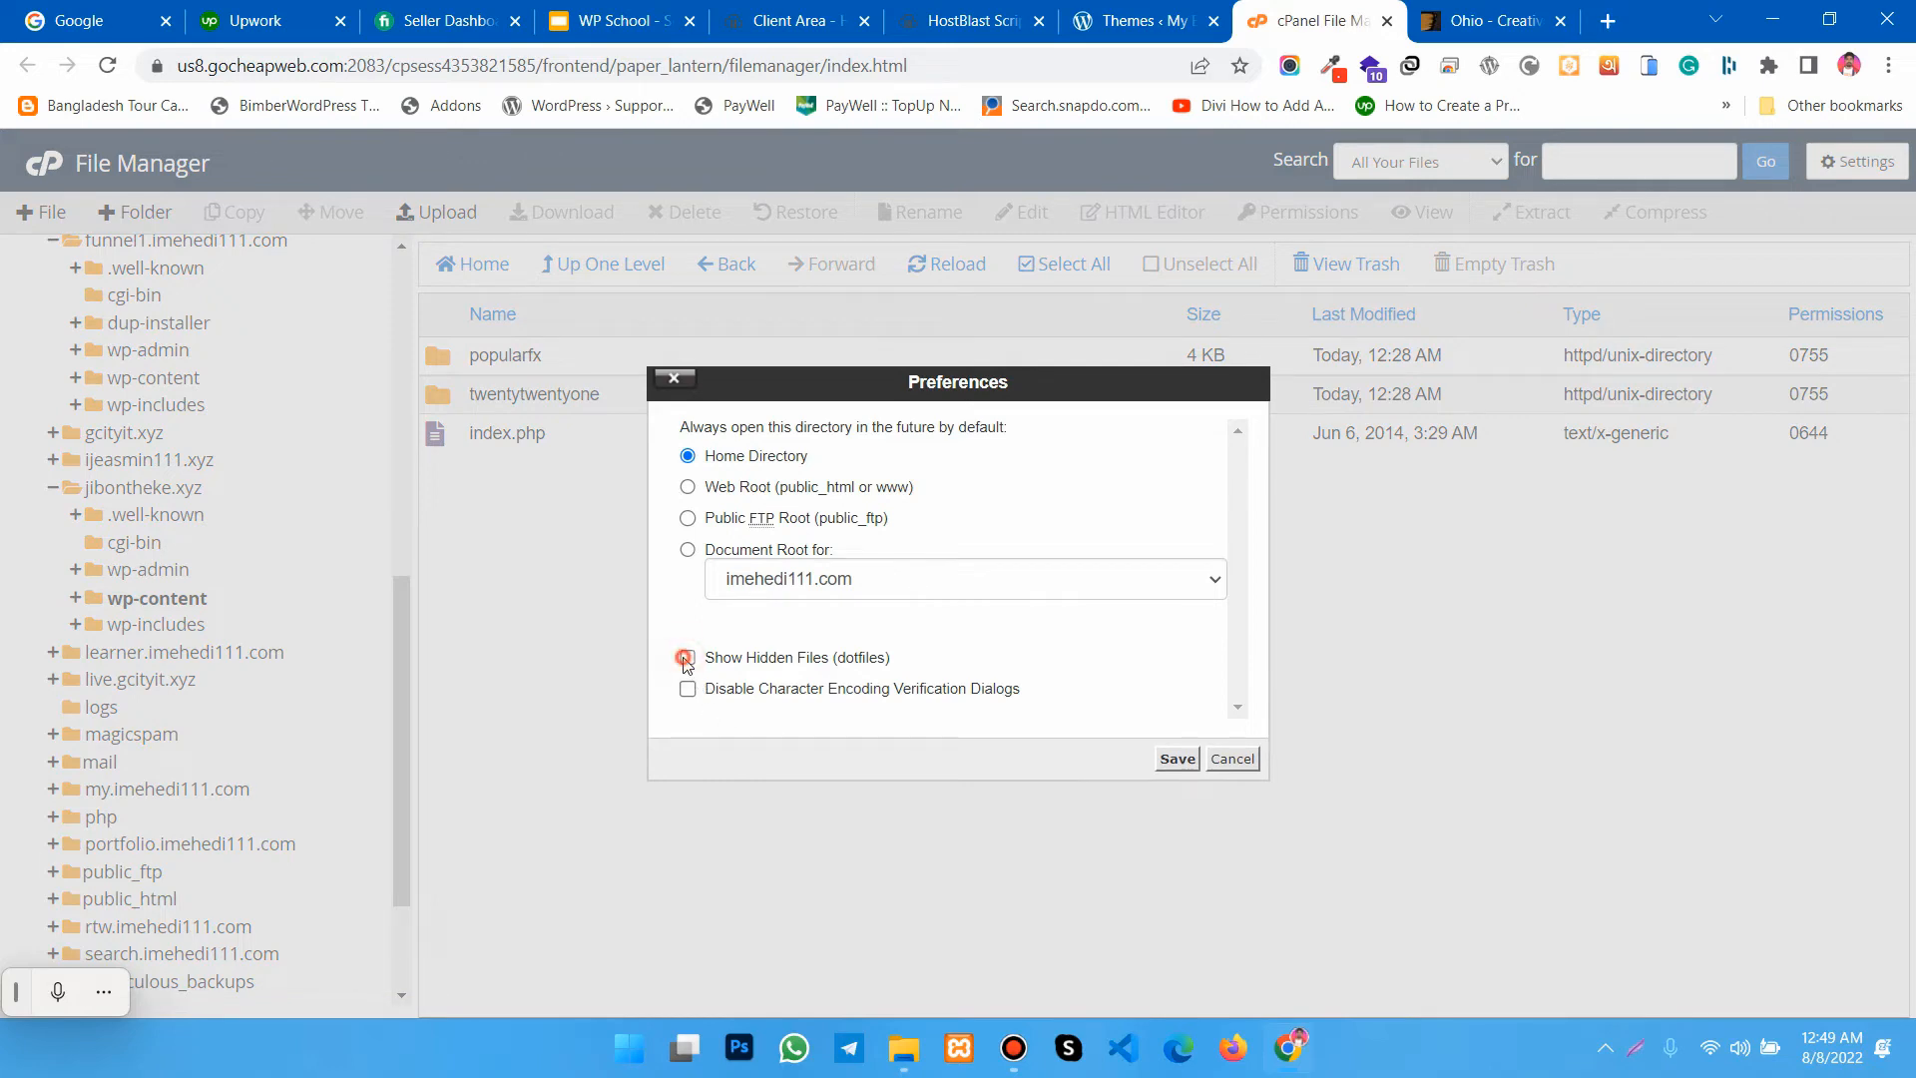
pyautogui.click(1170, 761)
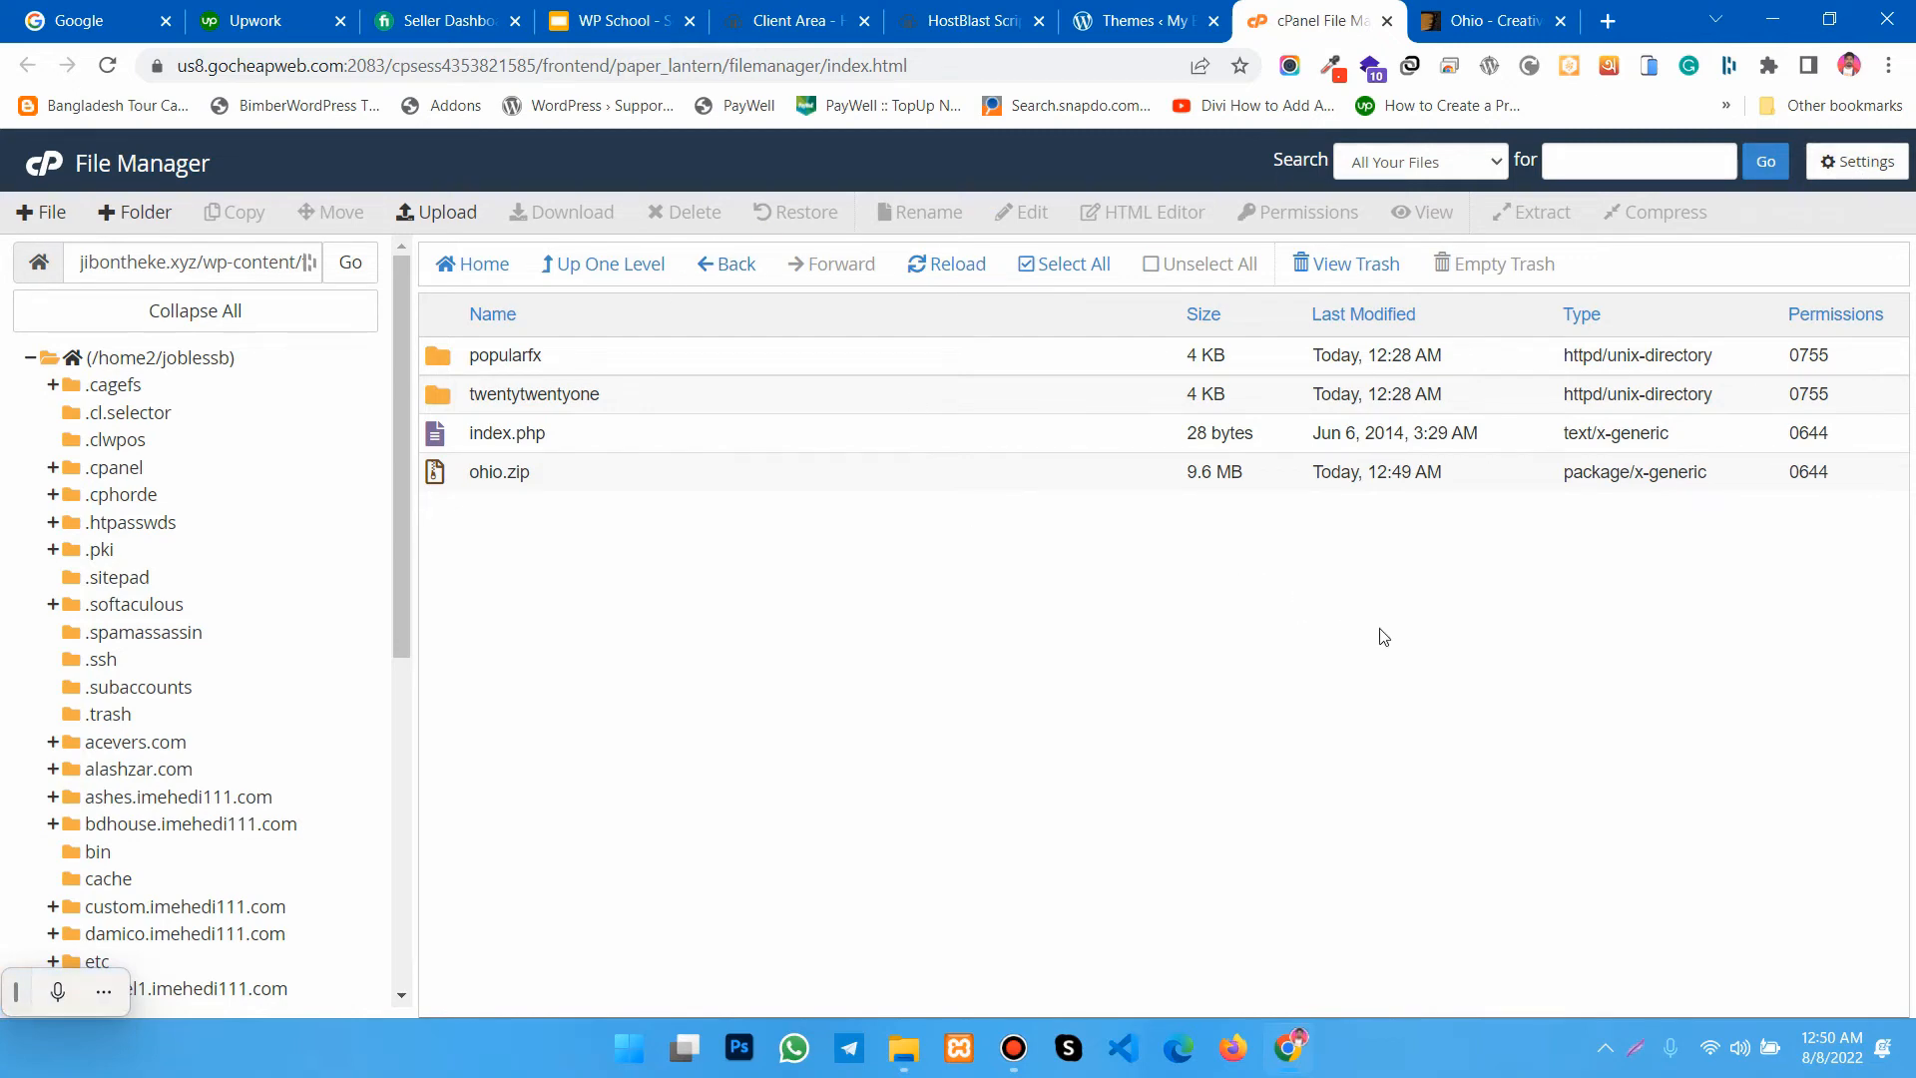
pyautogui.rightClick(1036, 599)
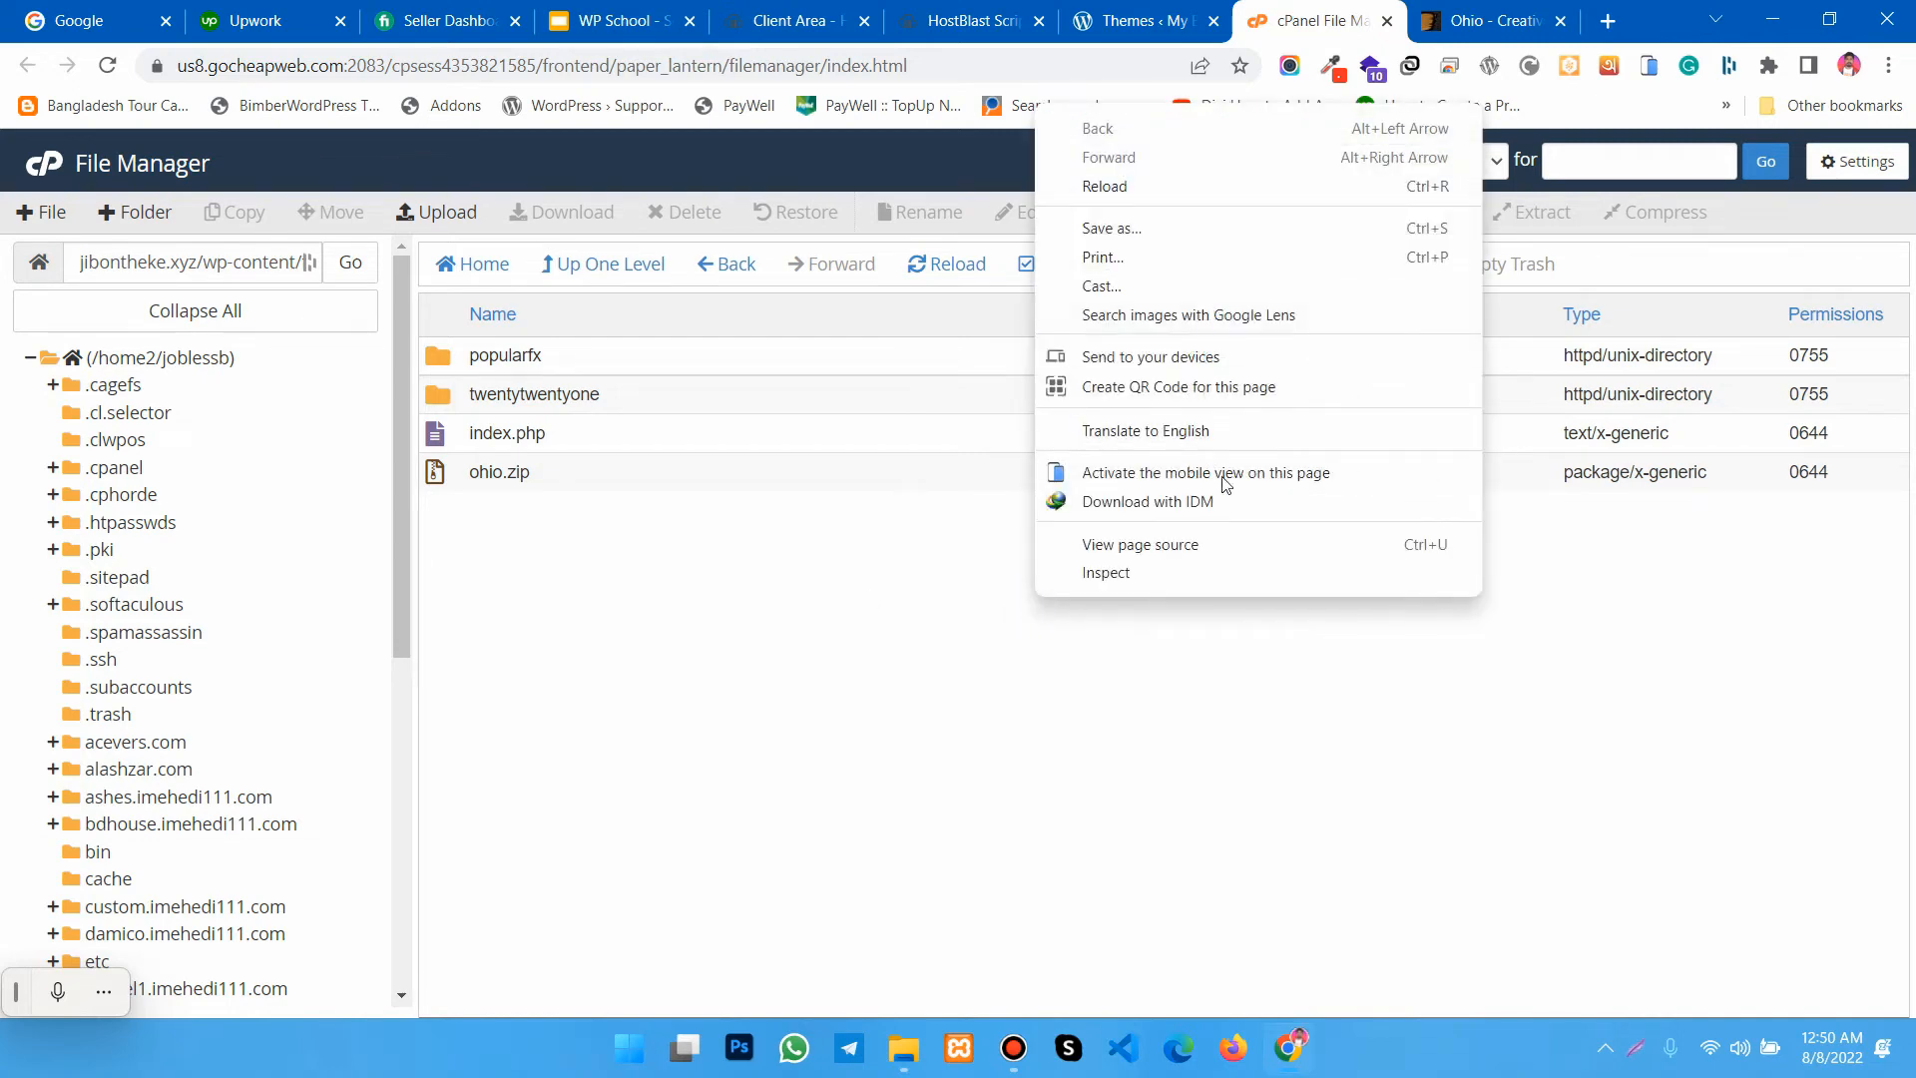
pyautogui.click(1154, 768)
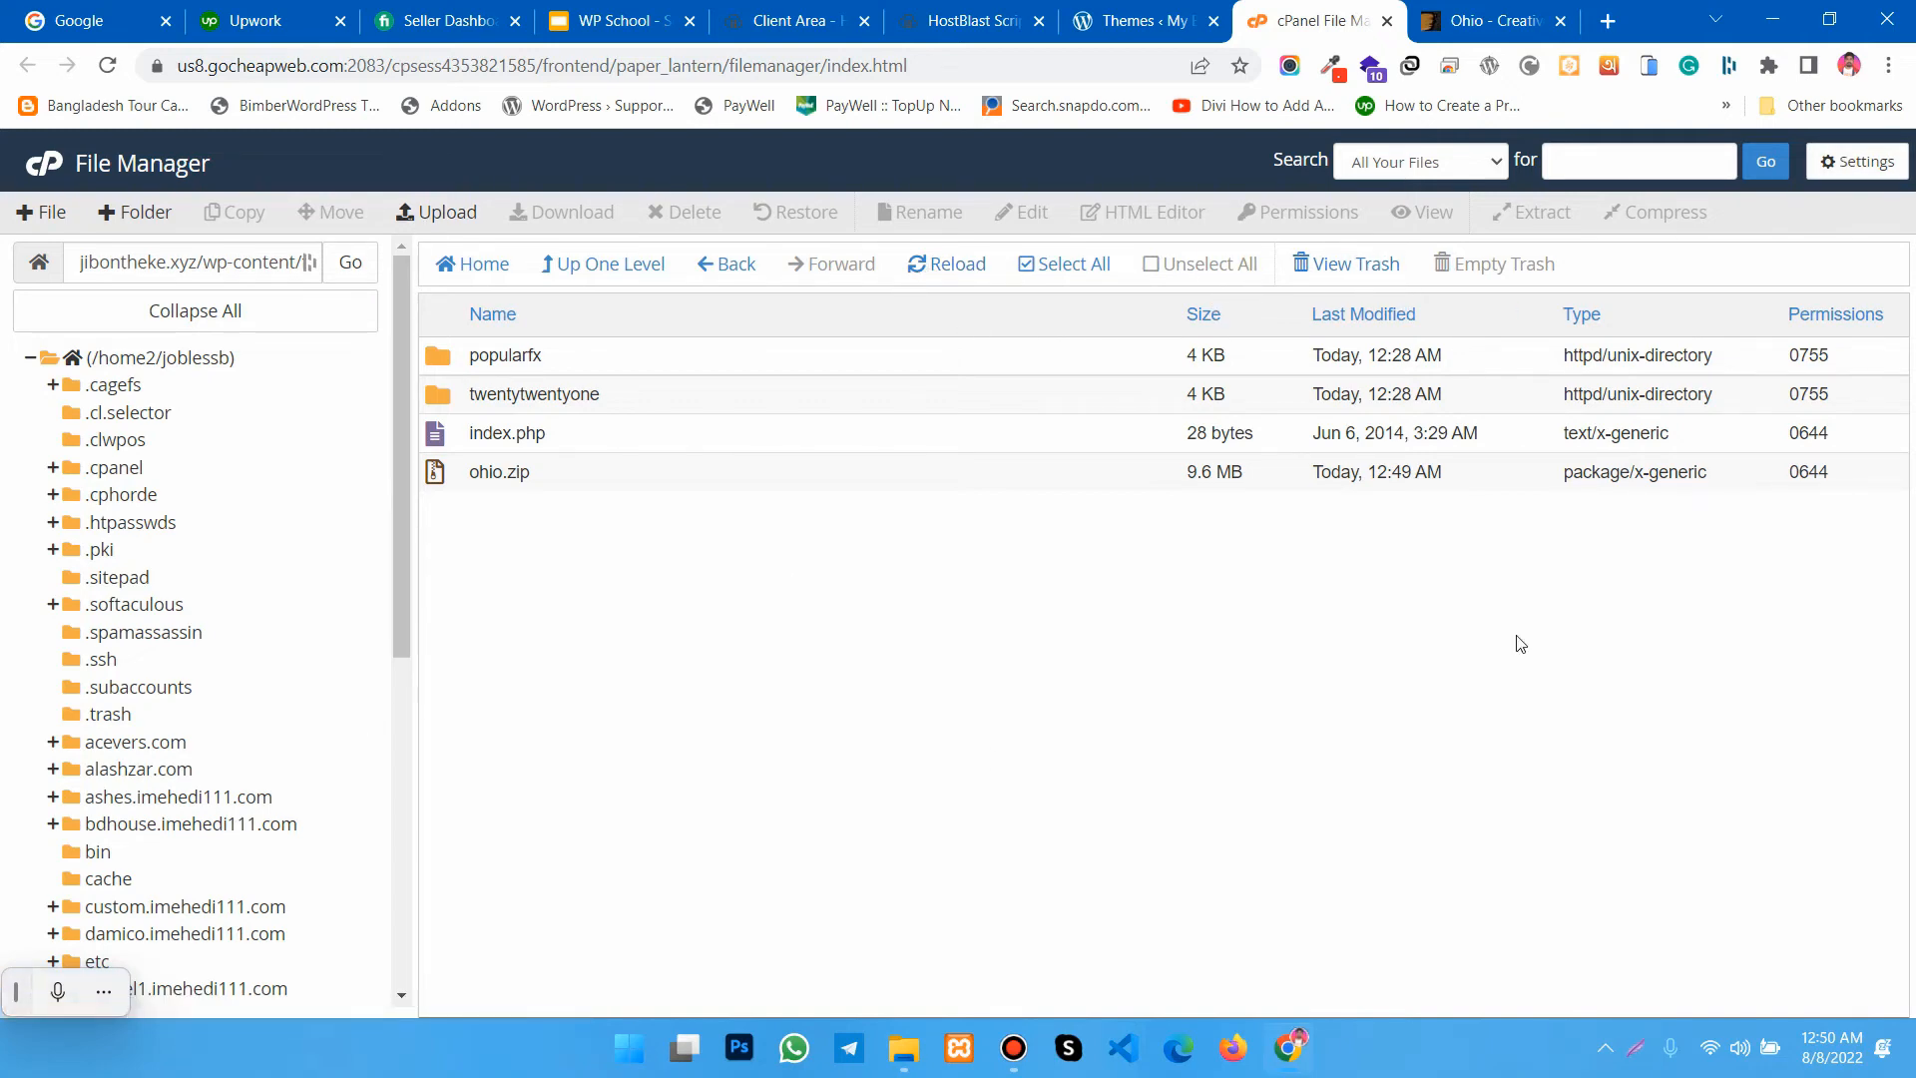
# Step: Review the File Manager preferences and save them, keeping Show Hidden Files (dotfiles) on
pyautogui.click(1858, 161)
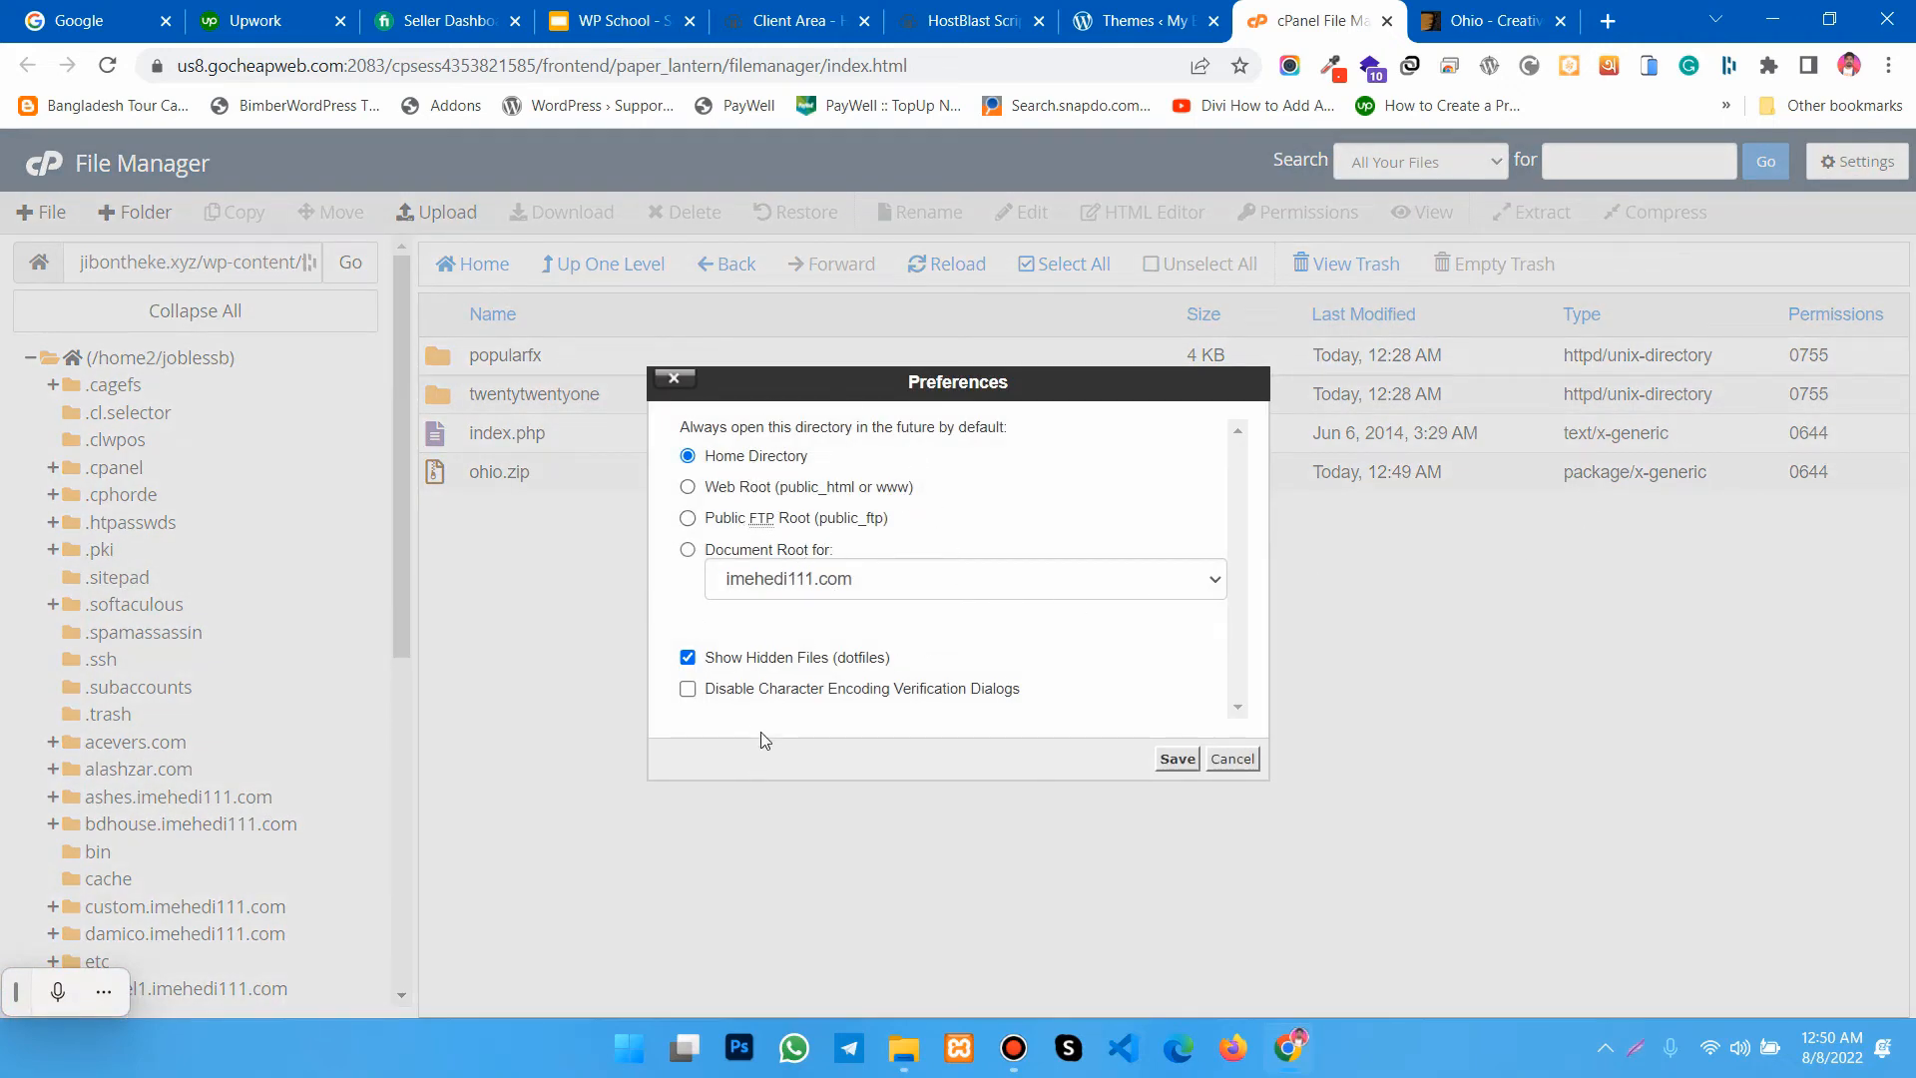
pyautogui.click(687, 659)
pyautogui.click(687, 659)
pyautogui.click(1176, 760)
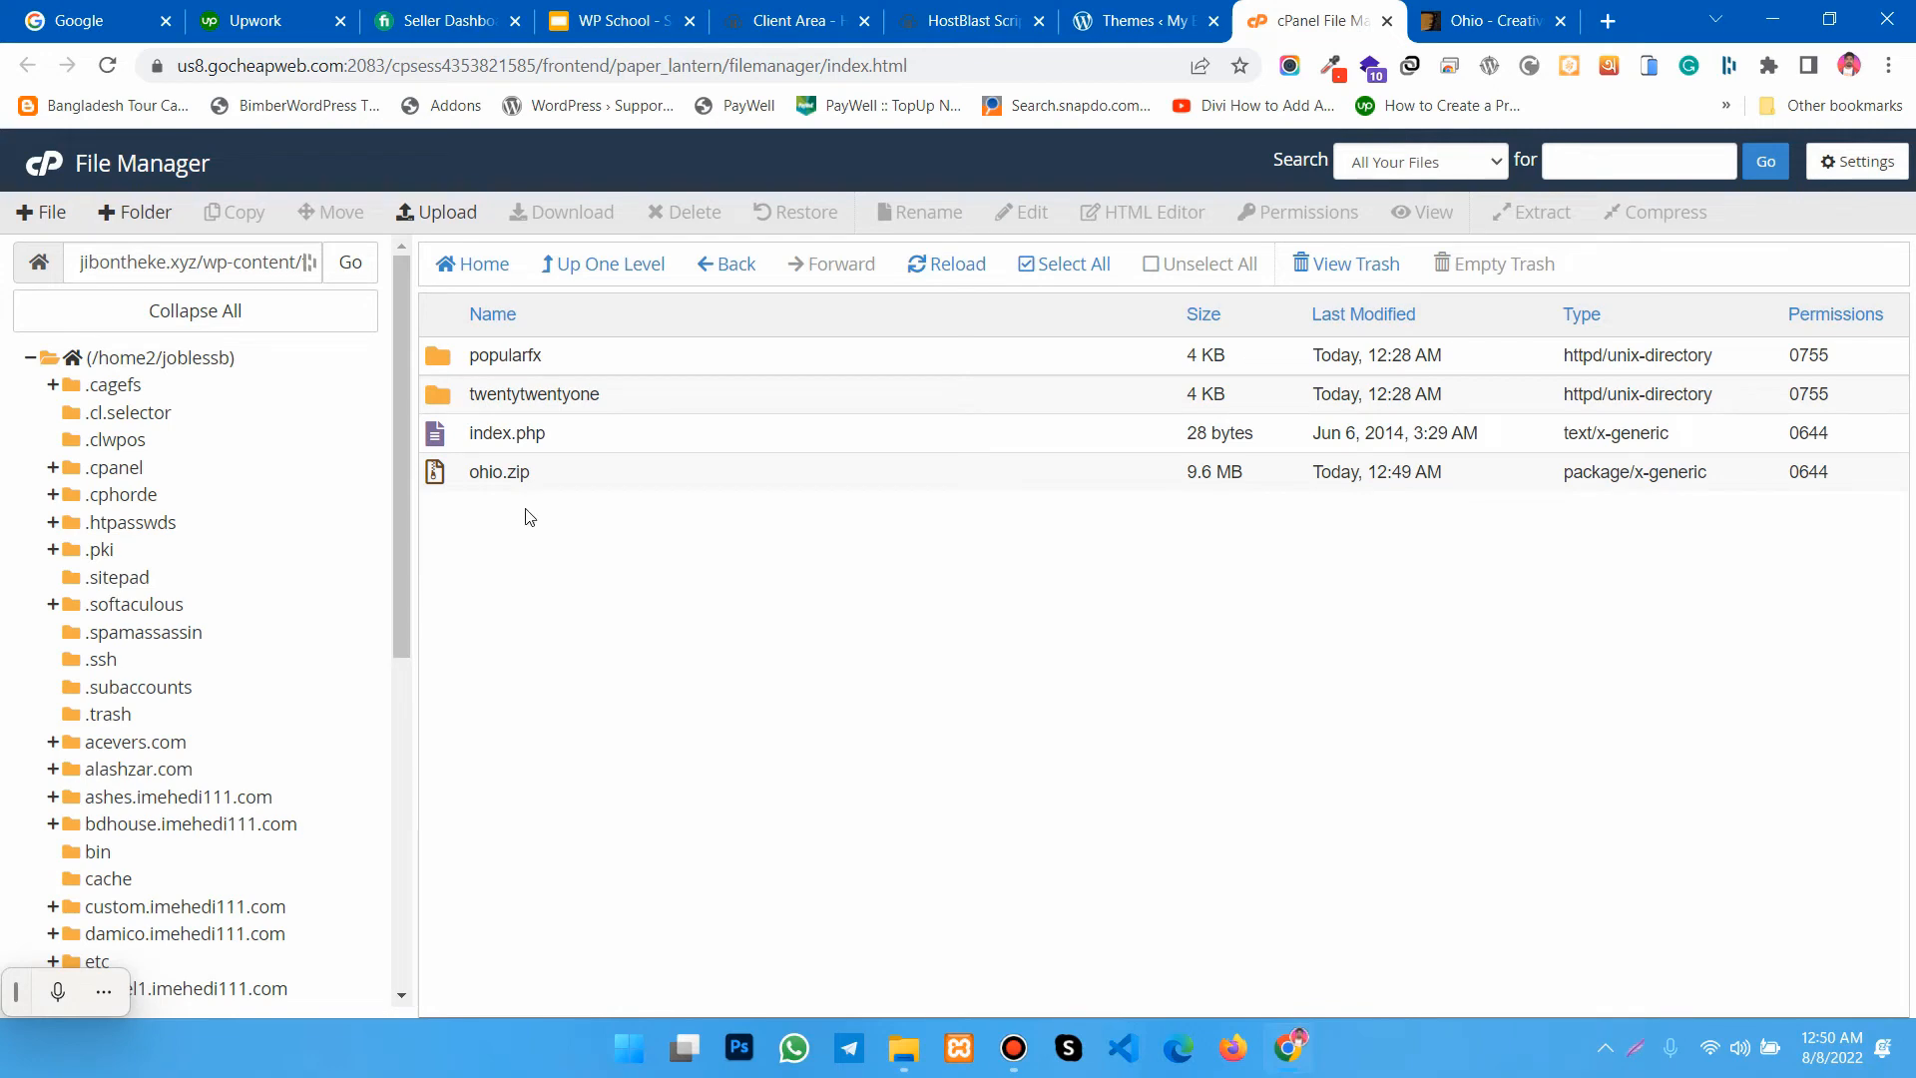
# Step: Extract ohio.zip into /jibontheke.xyz/wp-content/themes, reload the listing and check the contents of the extracted ohio folder
pyautogui.rightClick(434, 476)
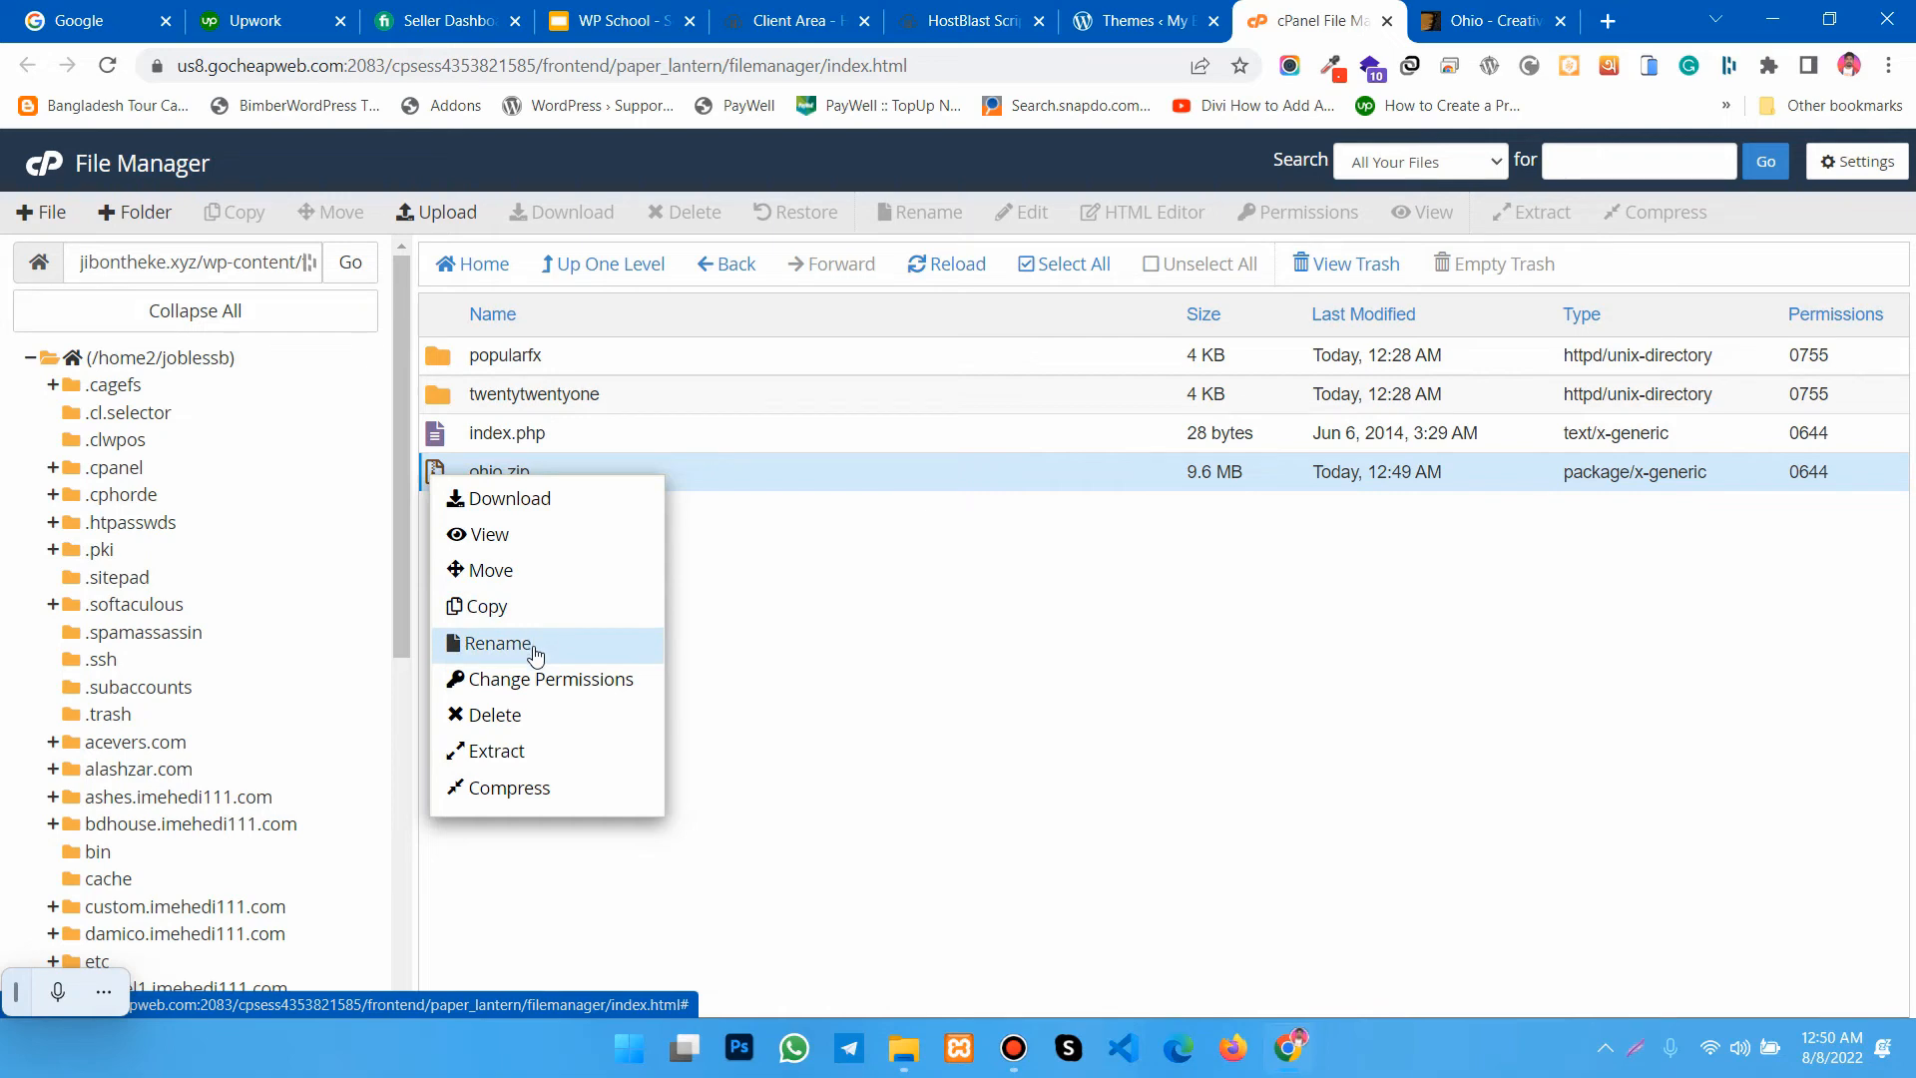
pyautogui.click(502, 751)
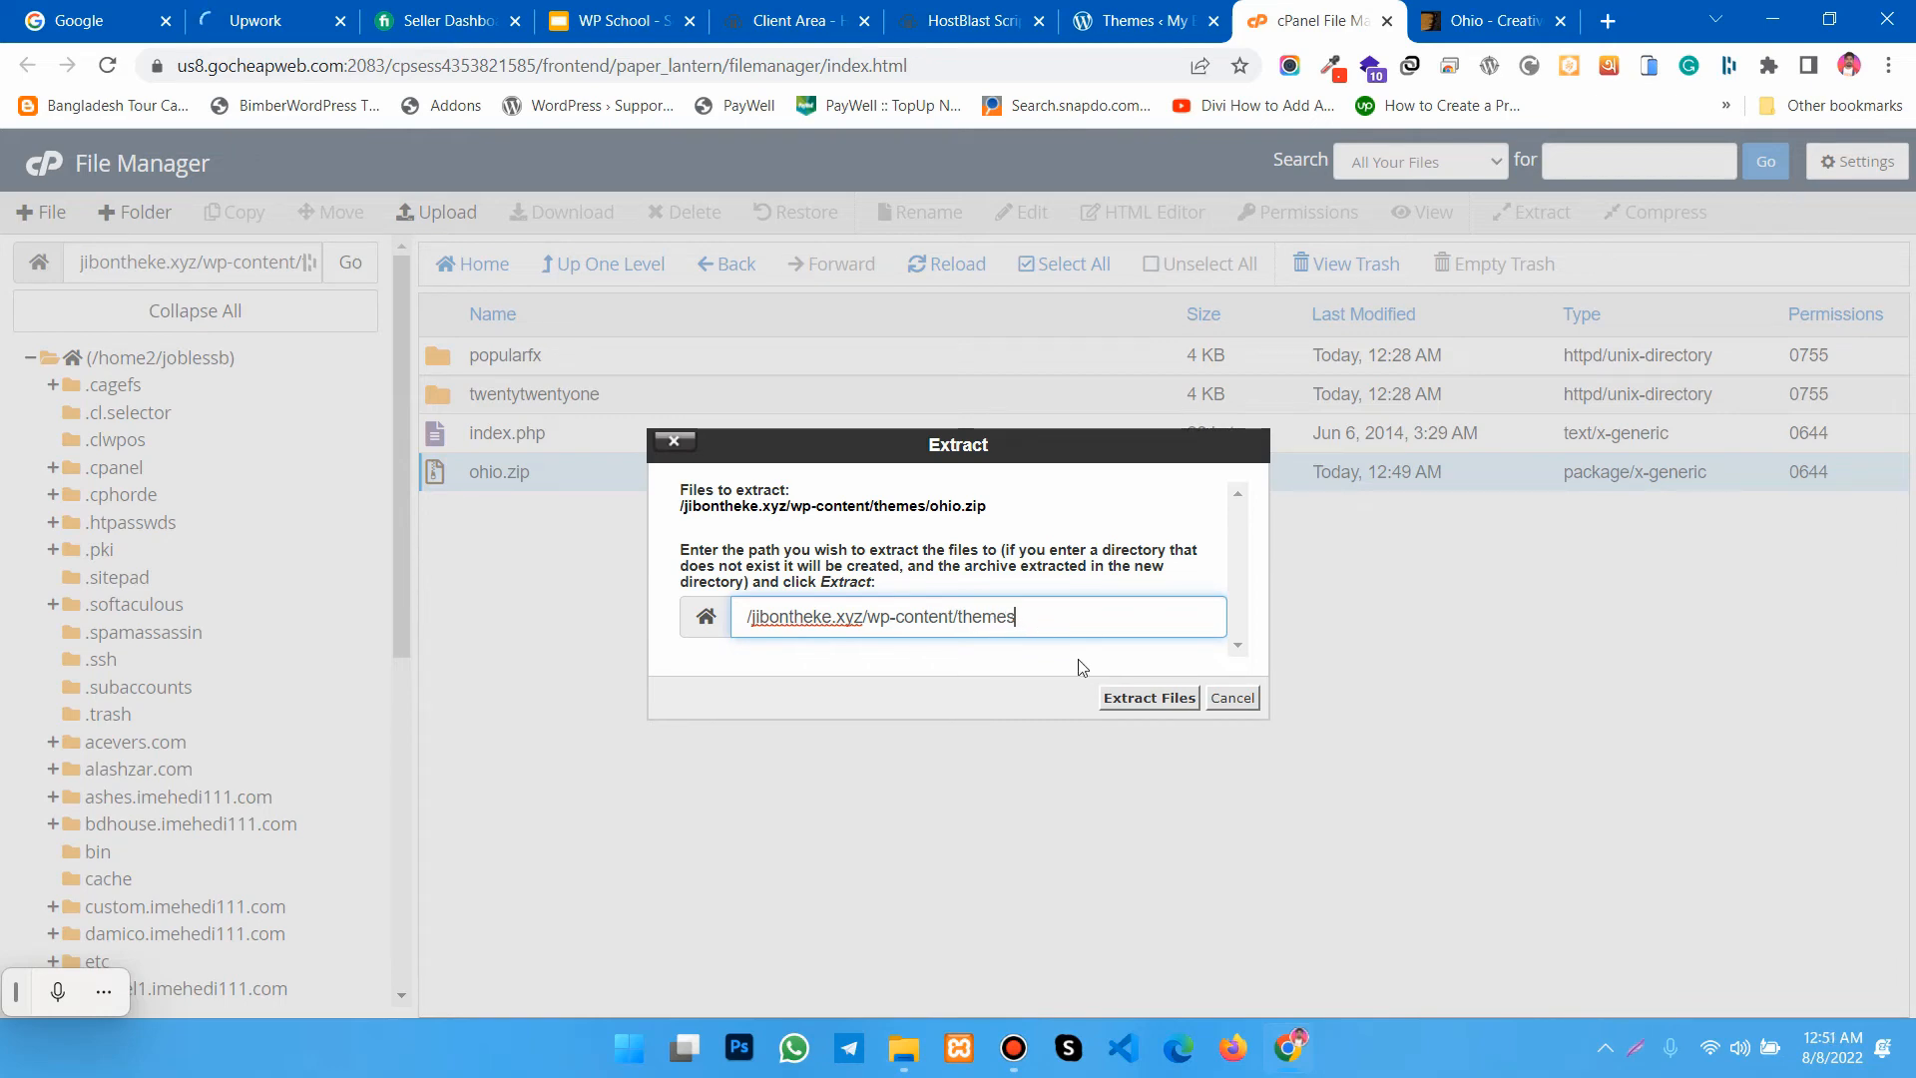
pyautogui.click(1118, 701)
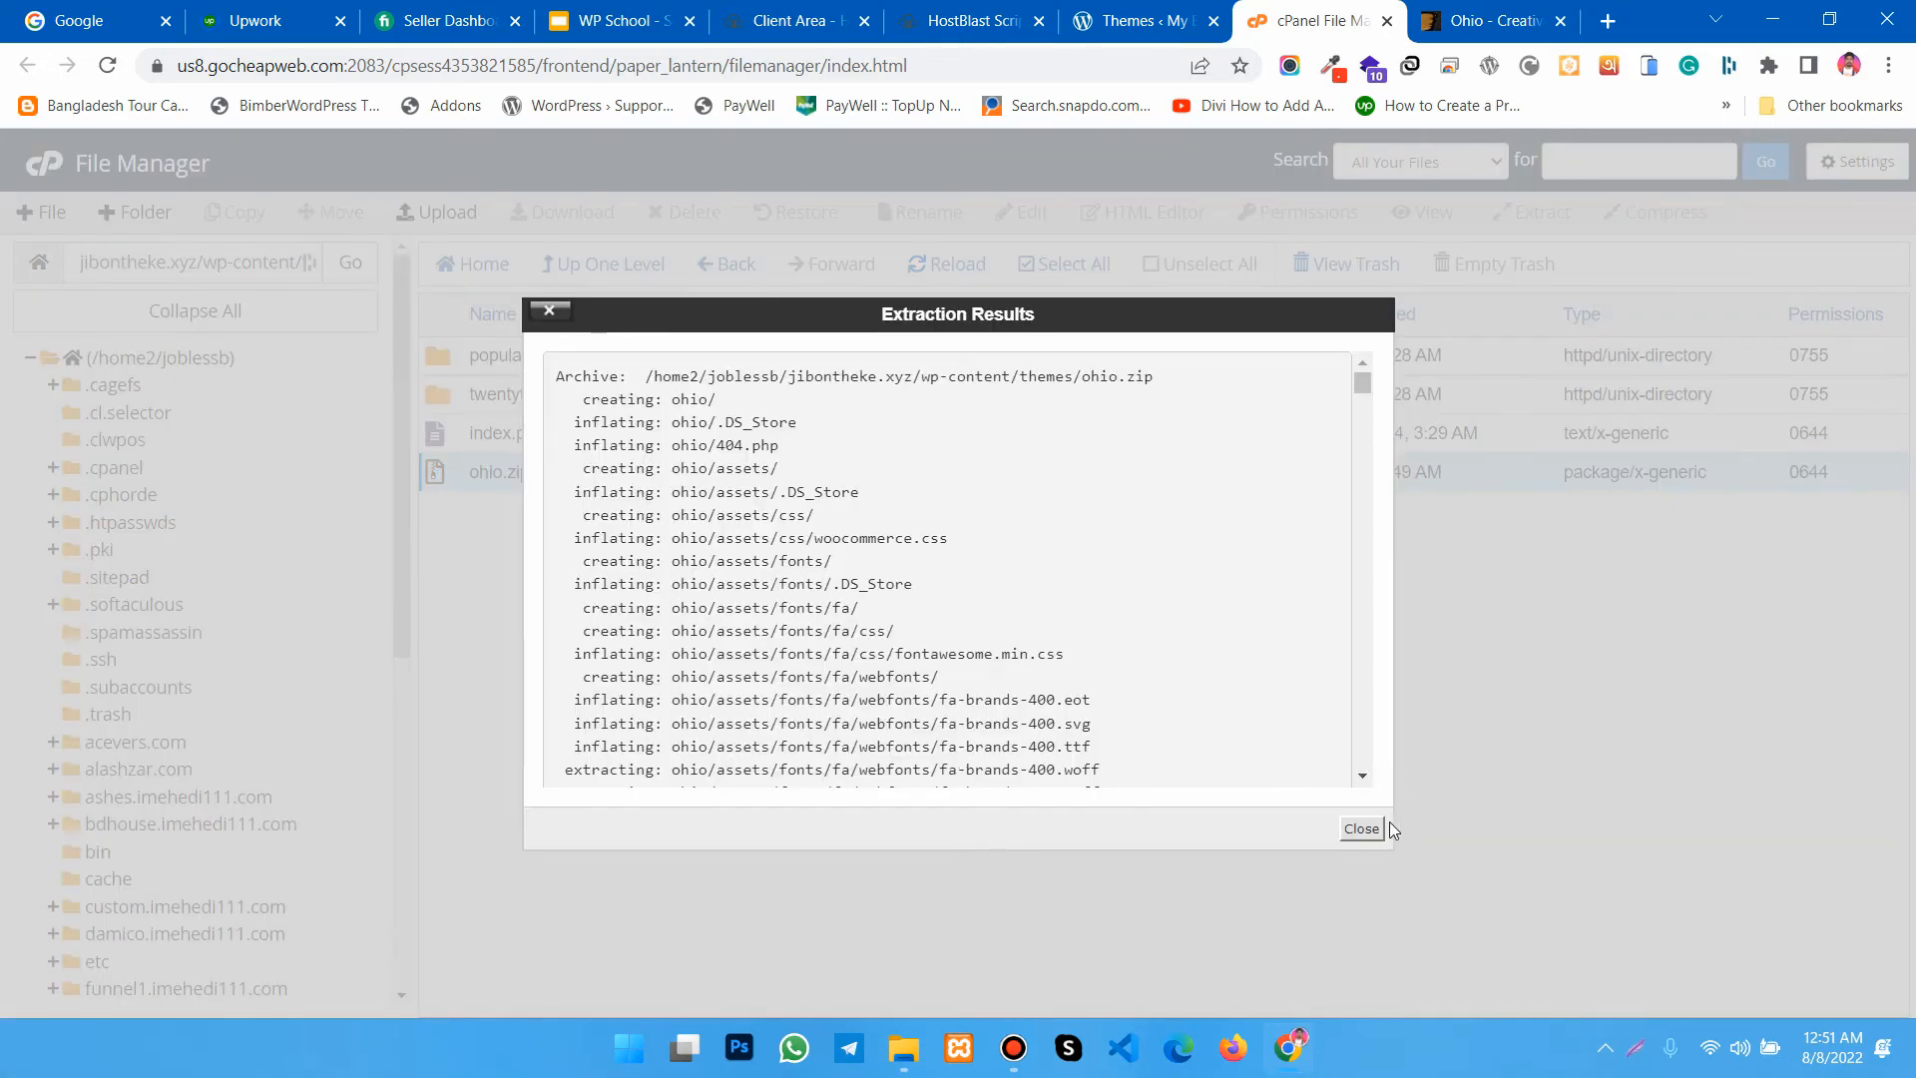
pyautogui.click(1362, 830)
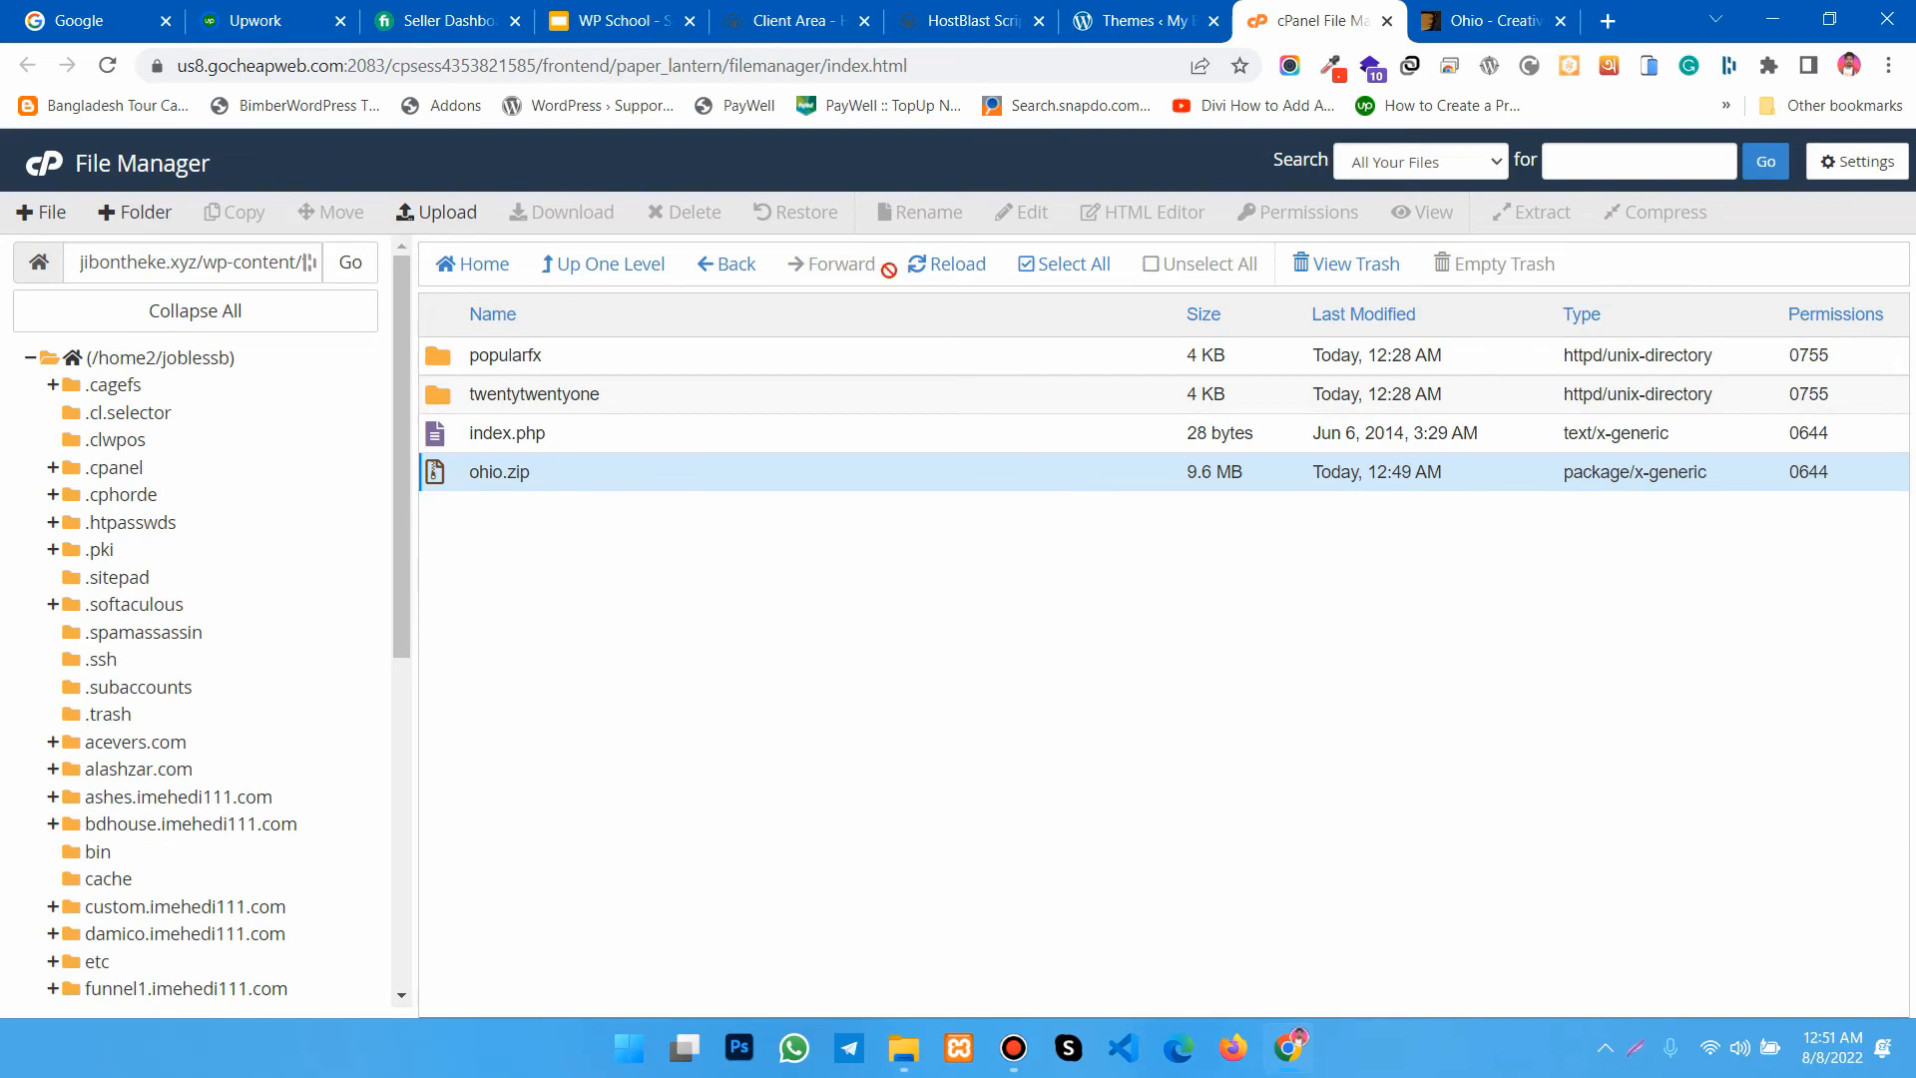
pyautogui.click(953, 264)
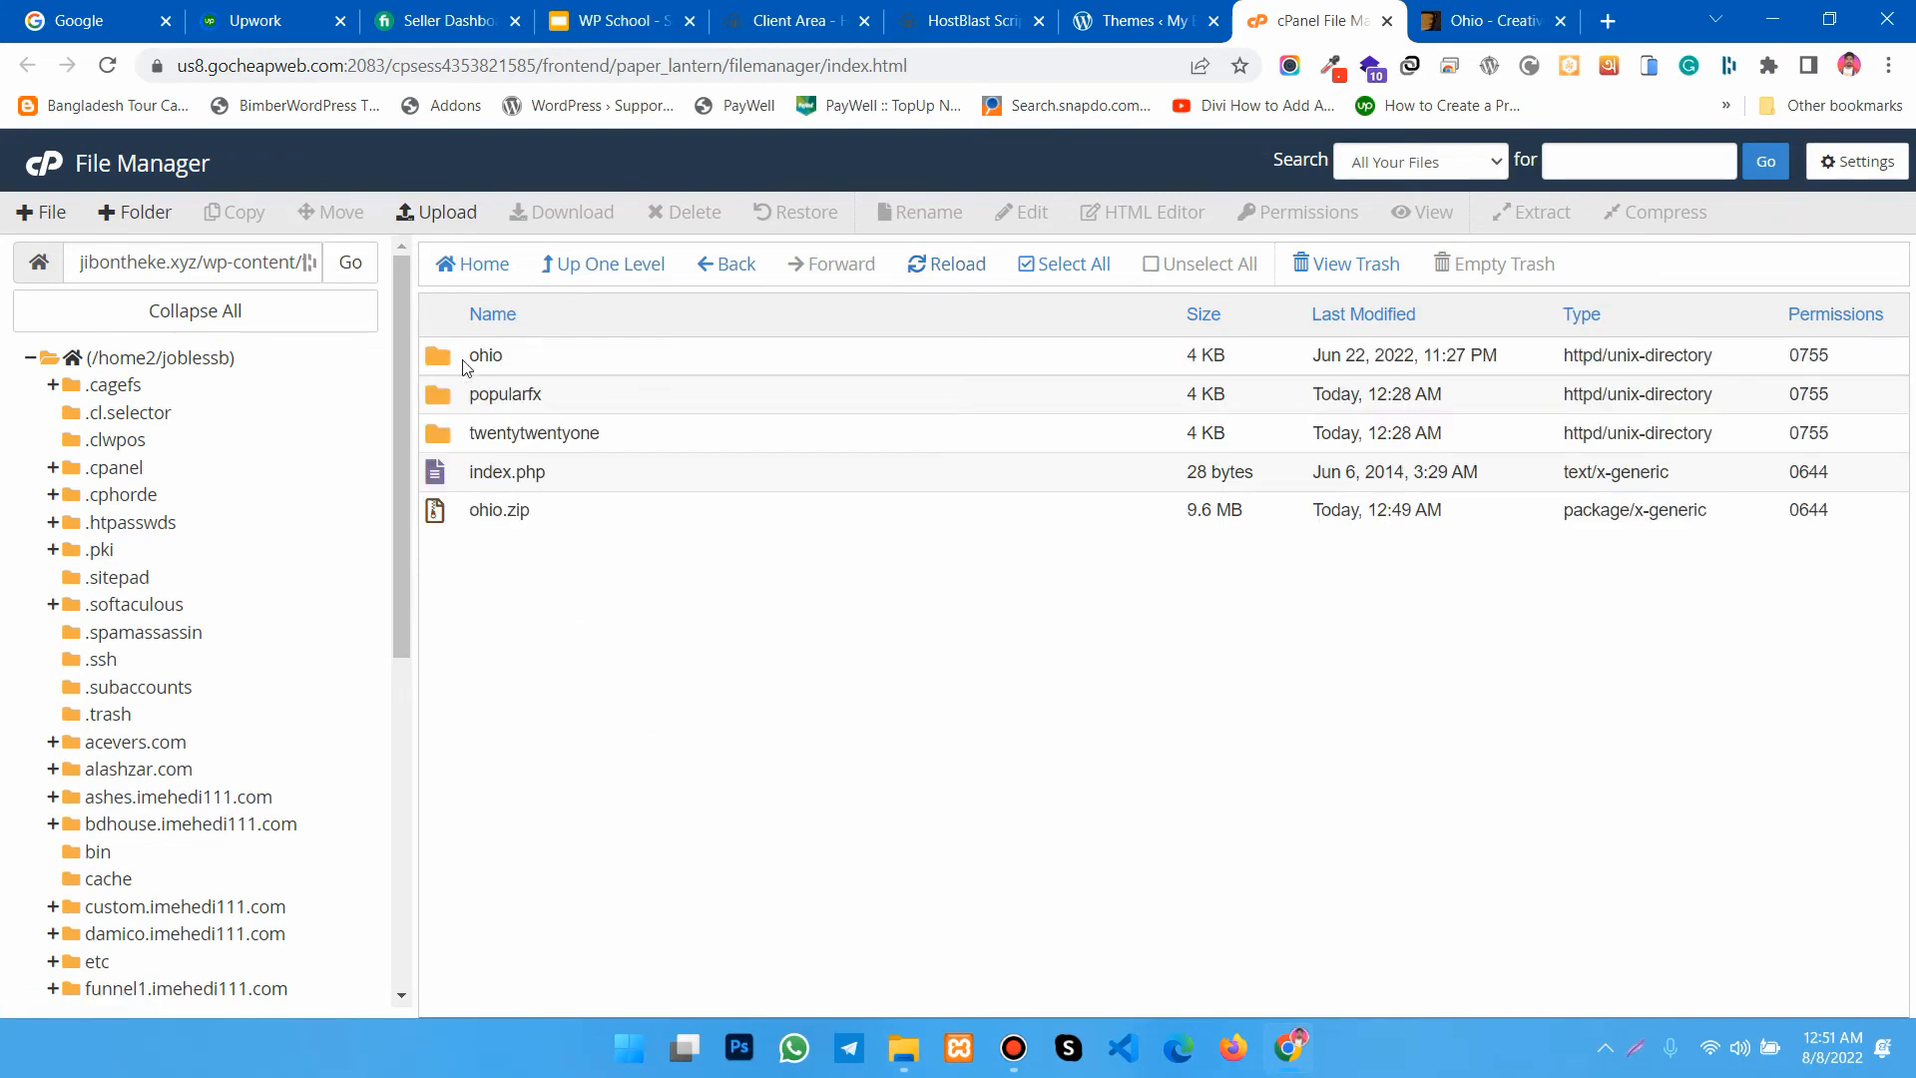
pyautogui.doubleClick(456, 365)
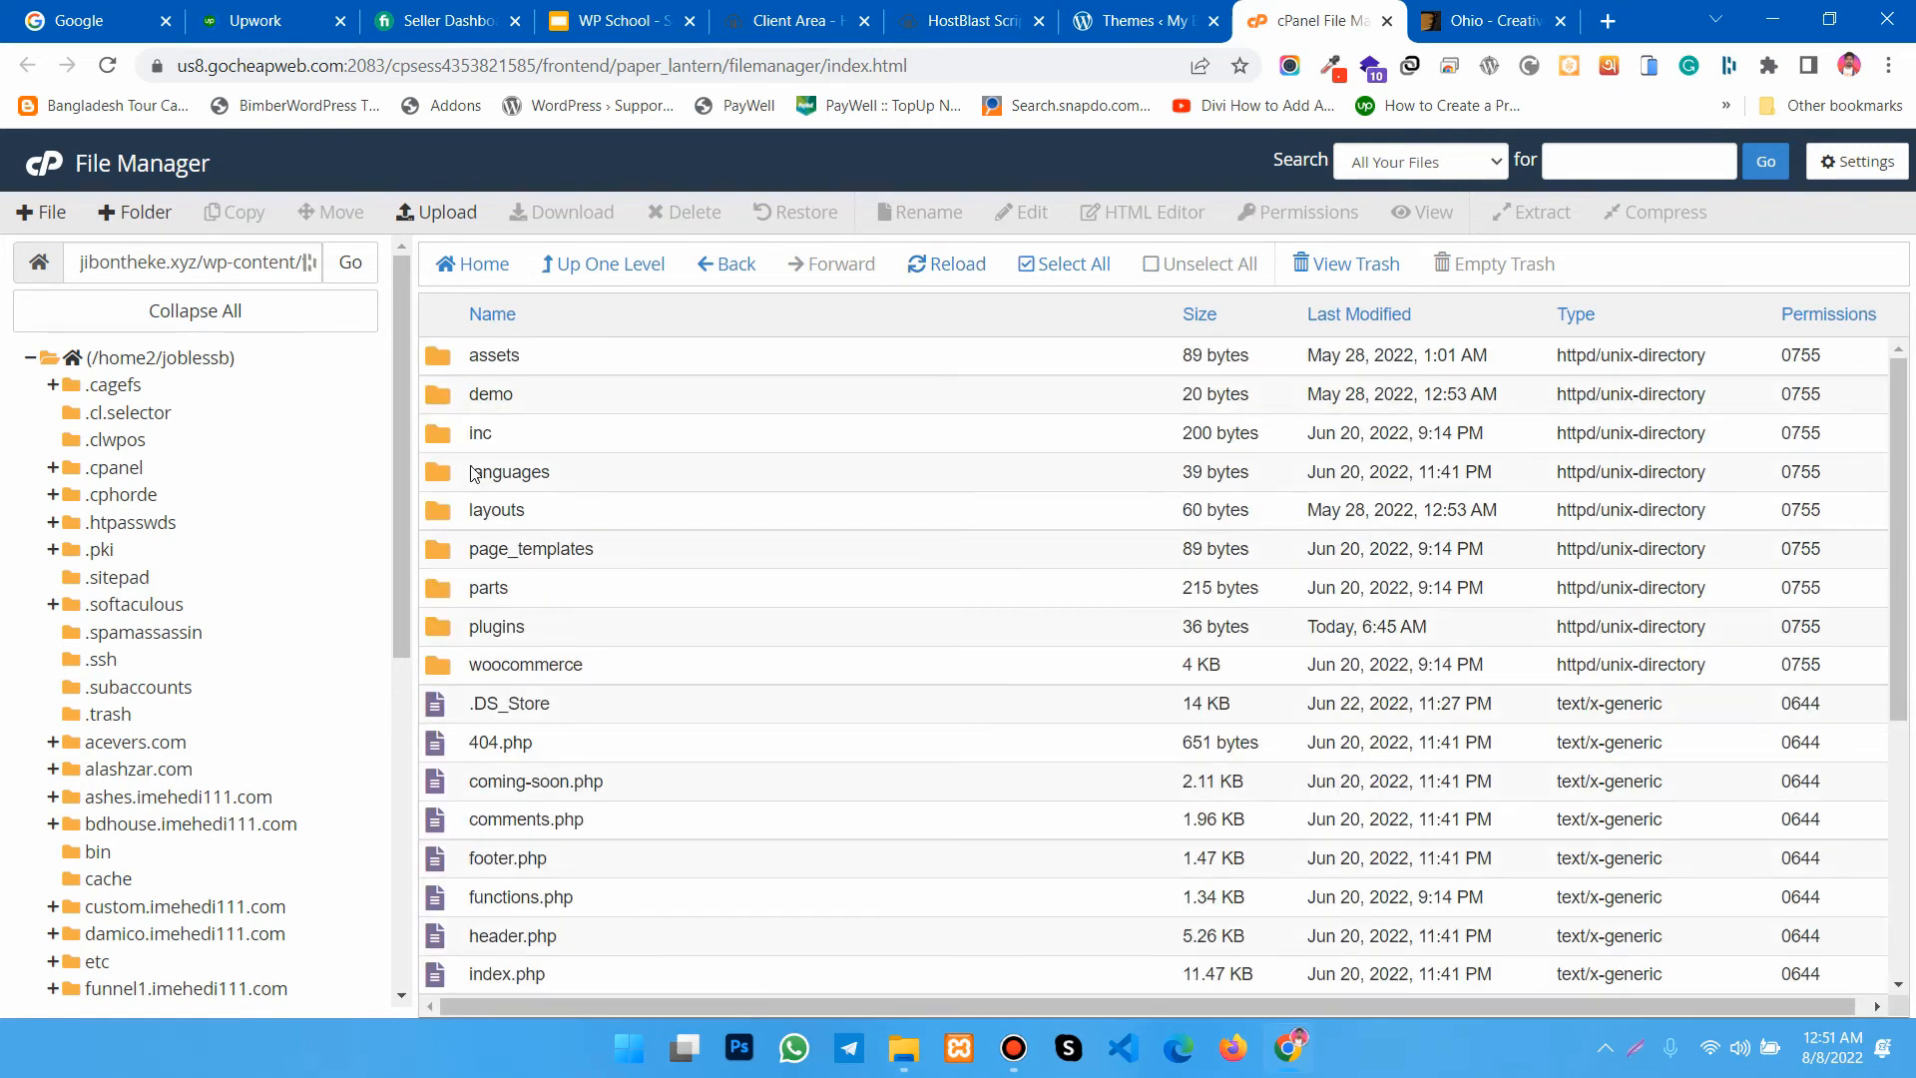
pyautogui.click(704, 264)
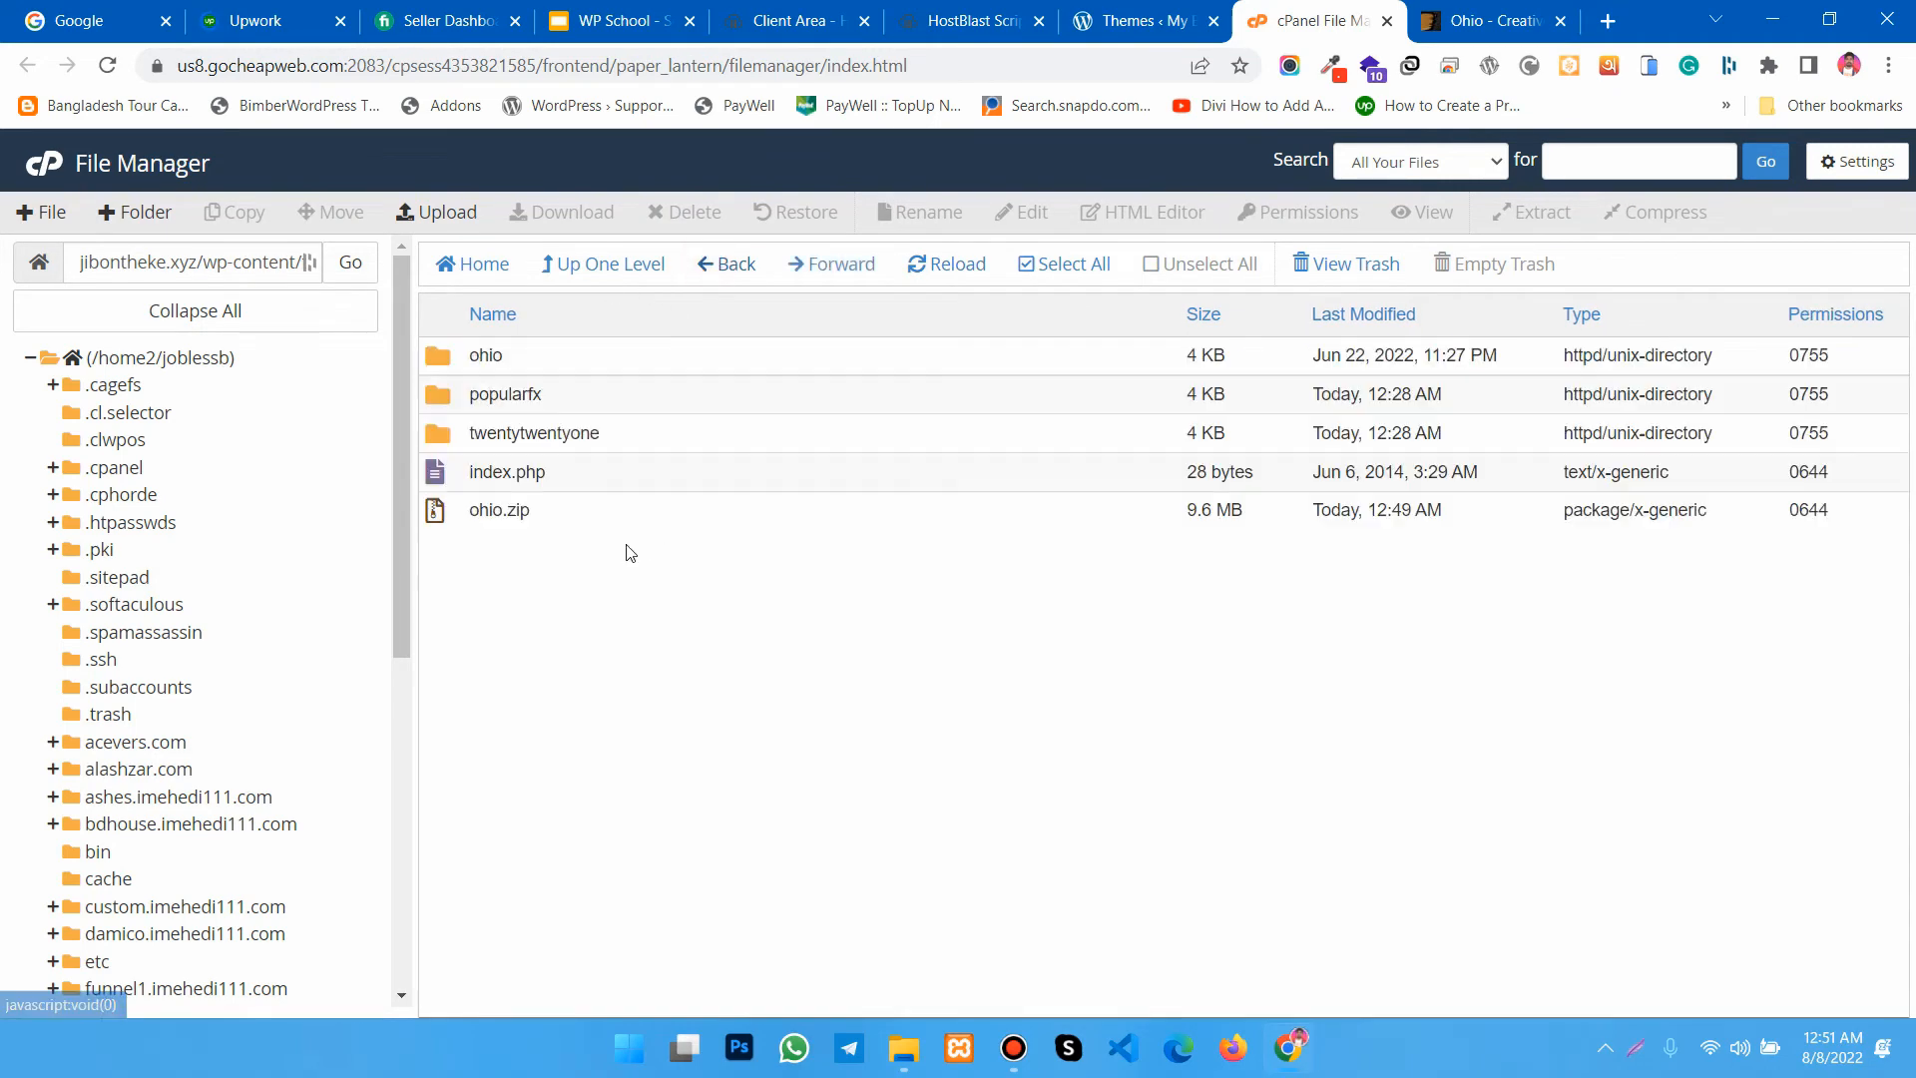
# Step: Permanently delete ohio.zip from the themes folder, skipping the trash
pyautogui.rightClick(446, 518)
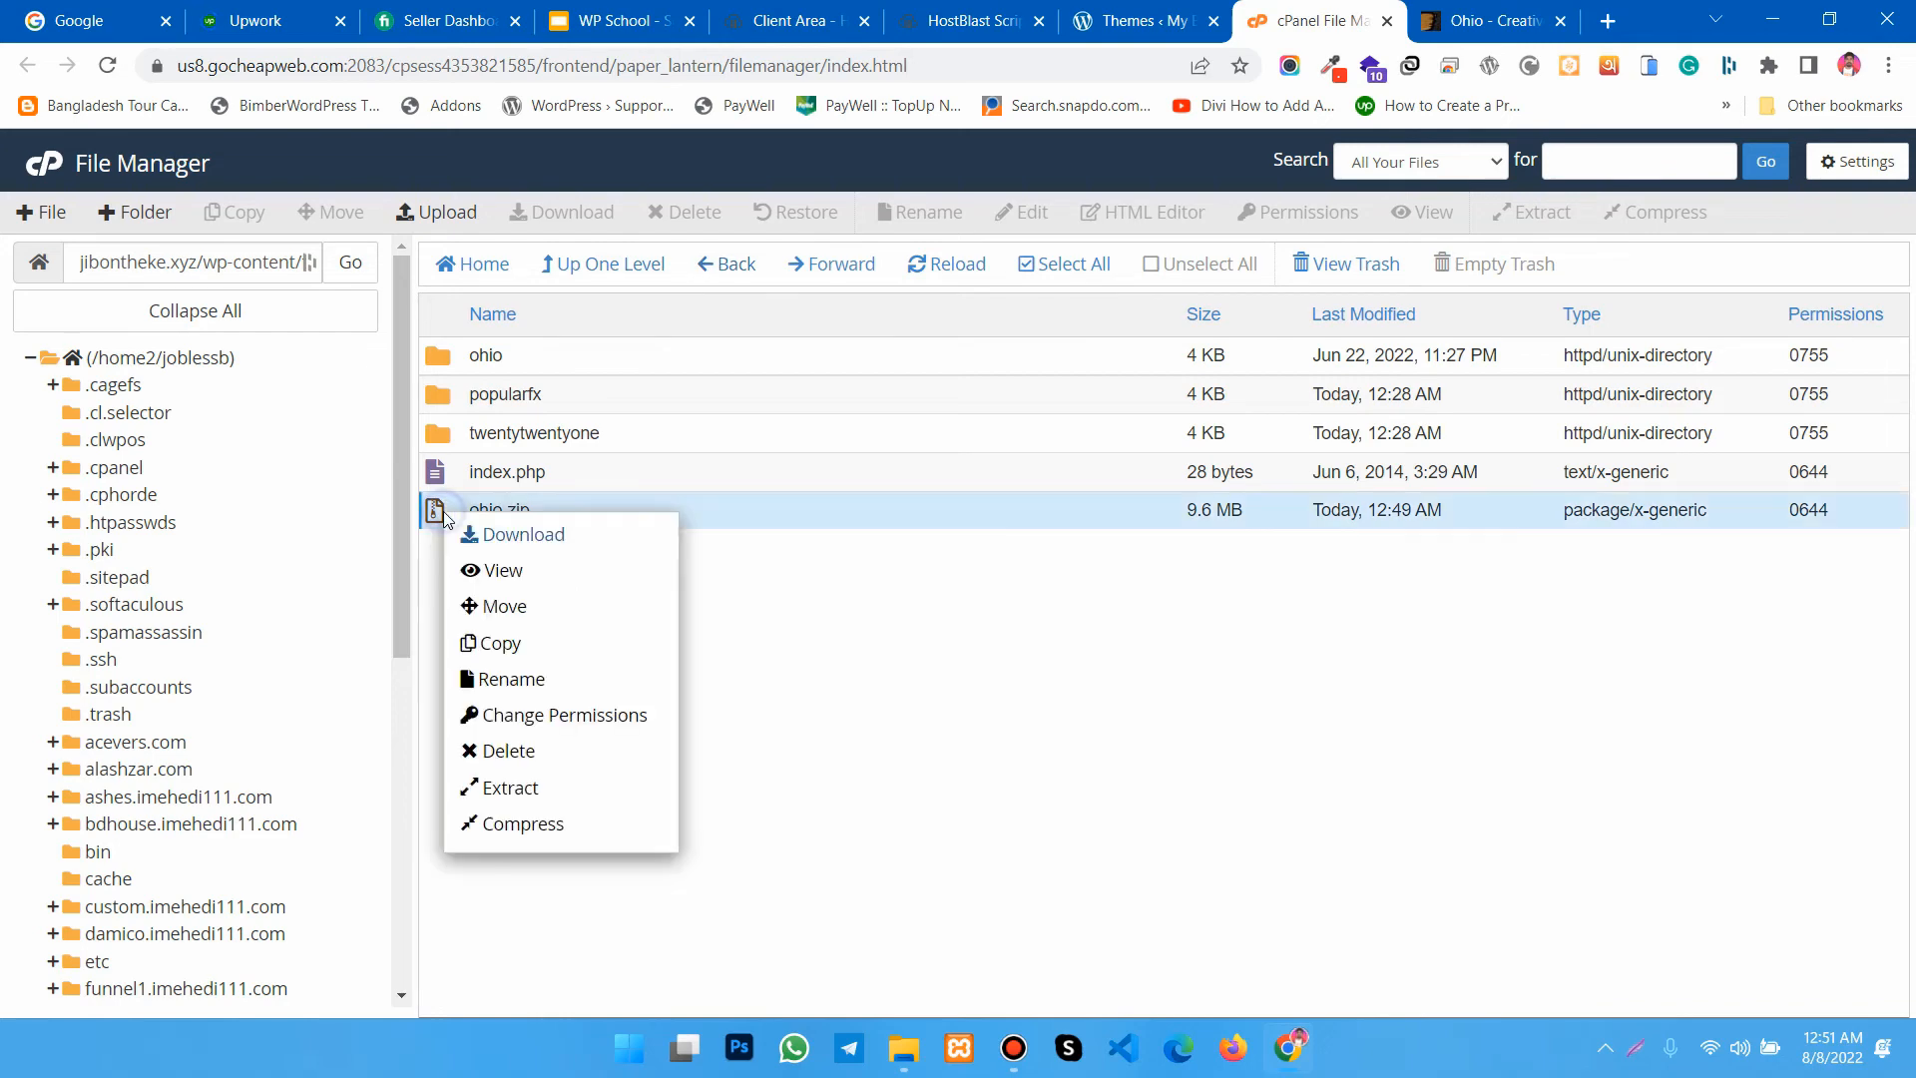
pyautogui.click(506, 756)
pyautogui.click(809, 589)
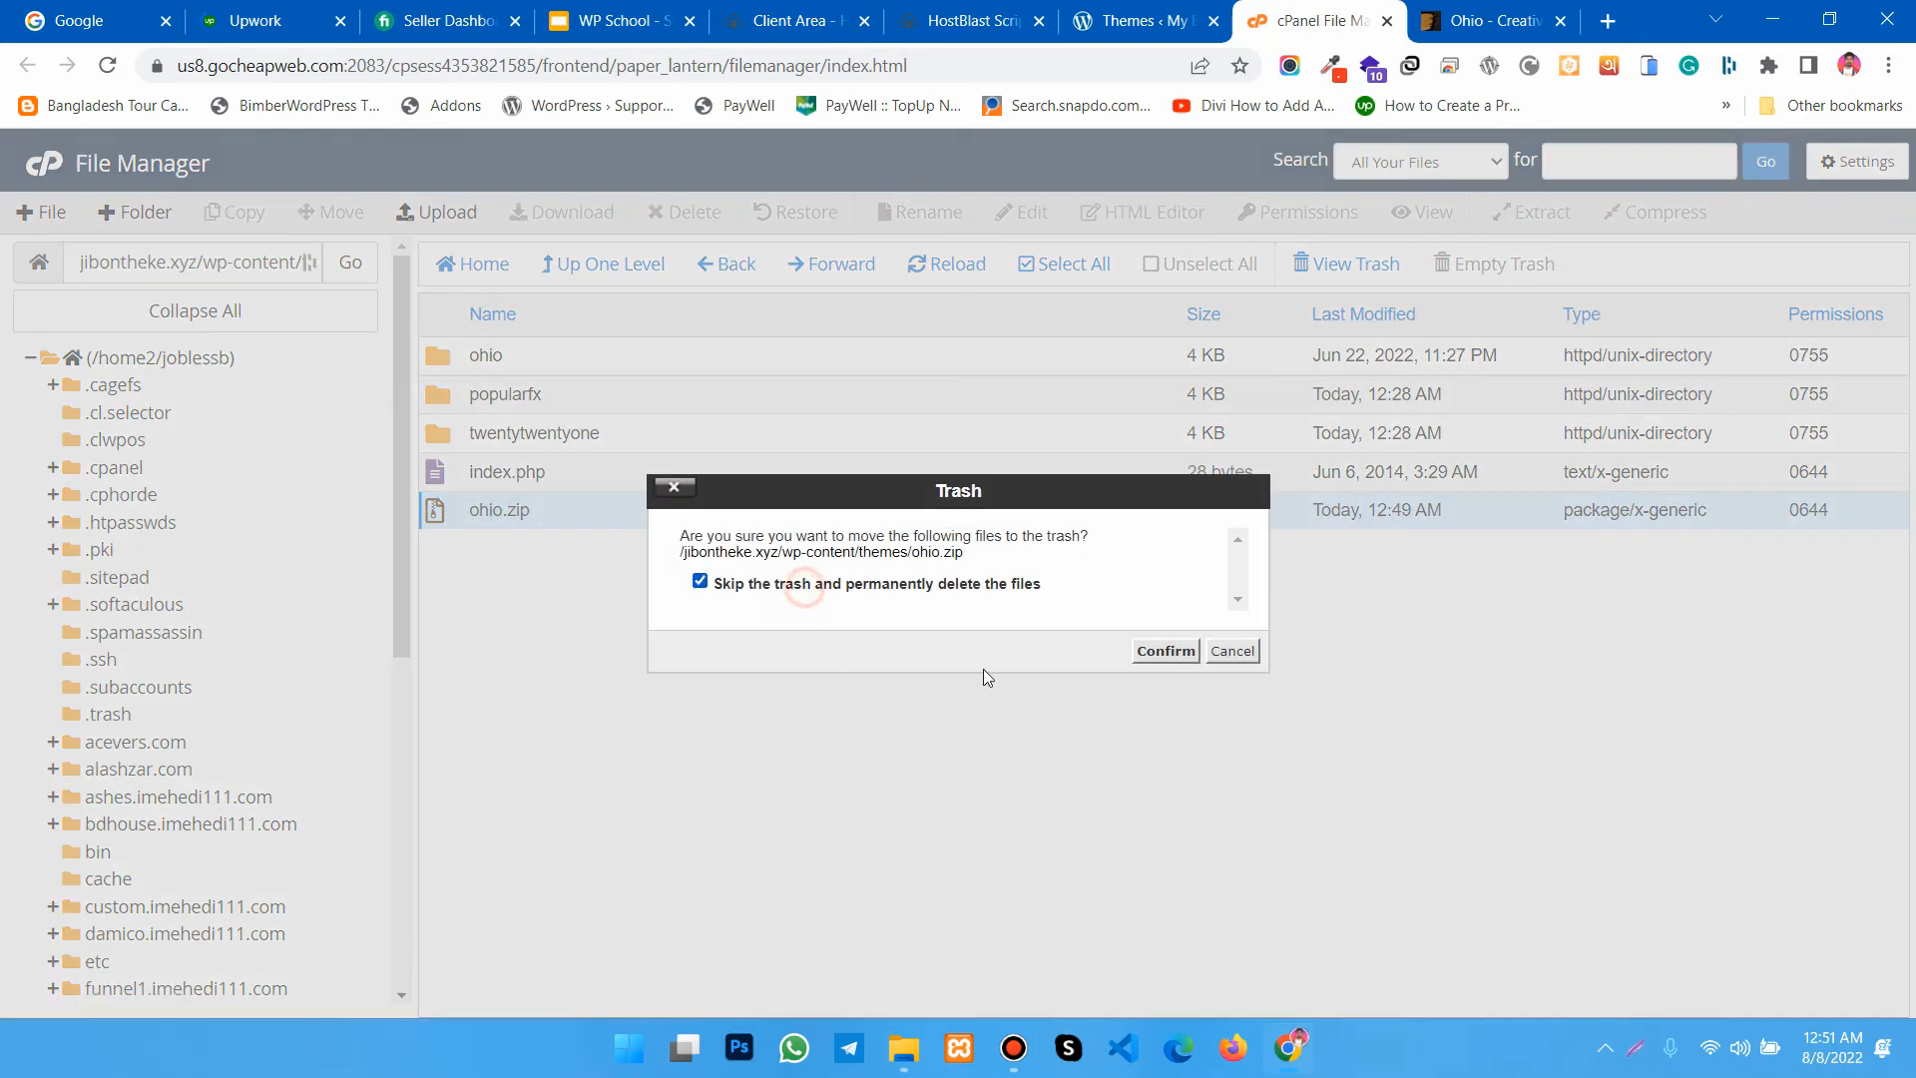
pyautogui.click(1166, 650)
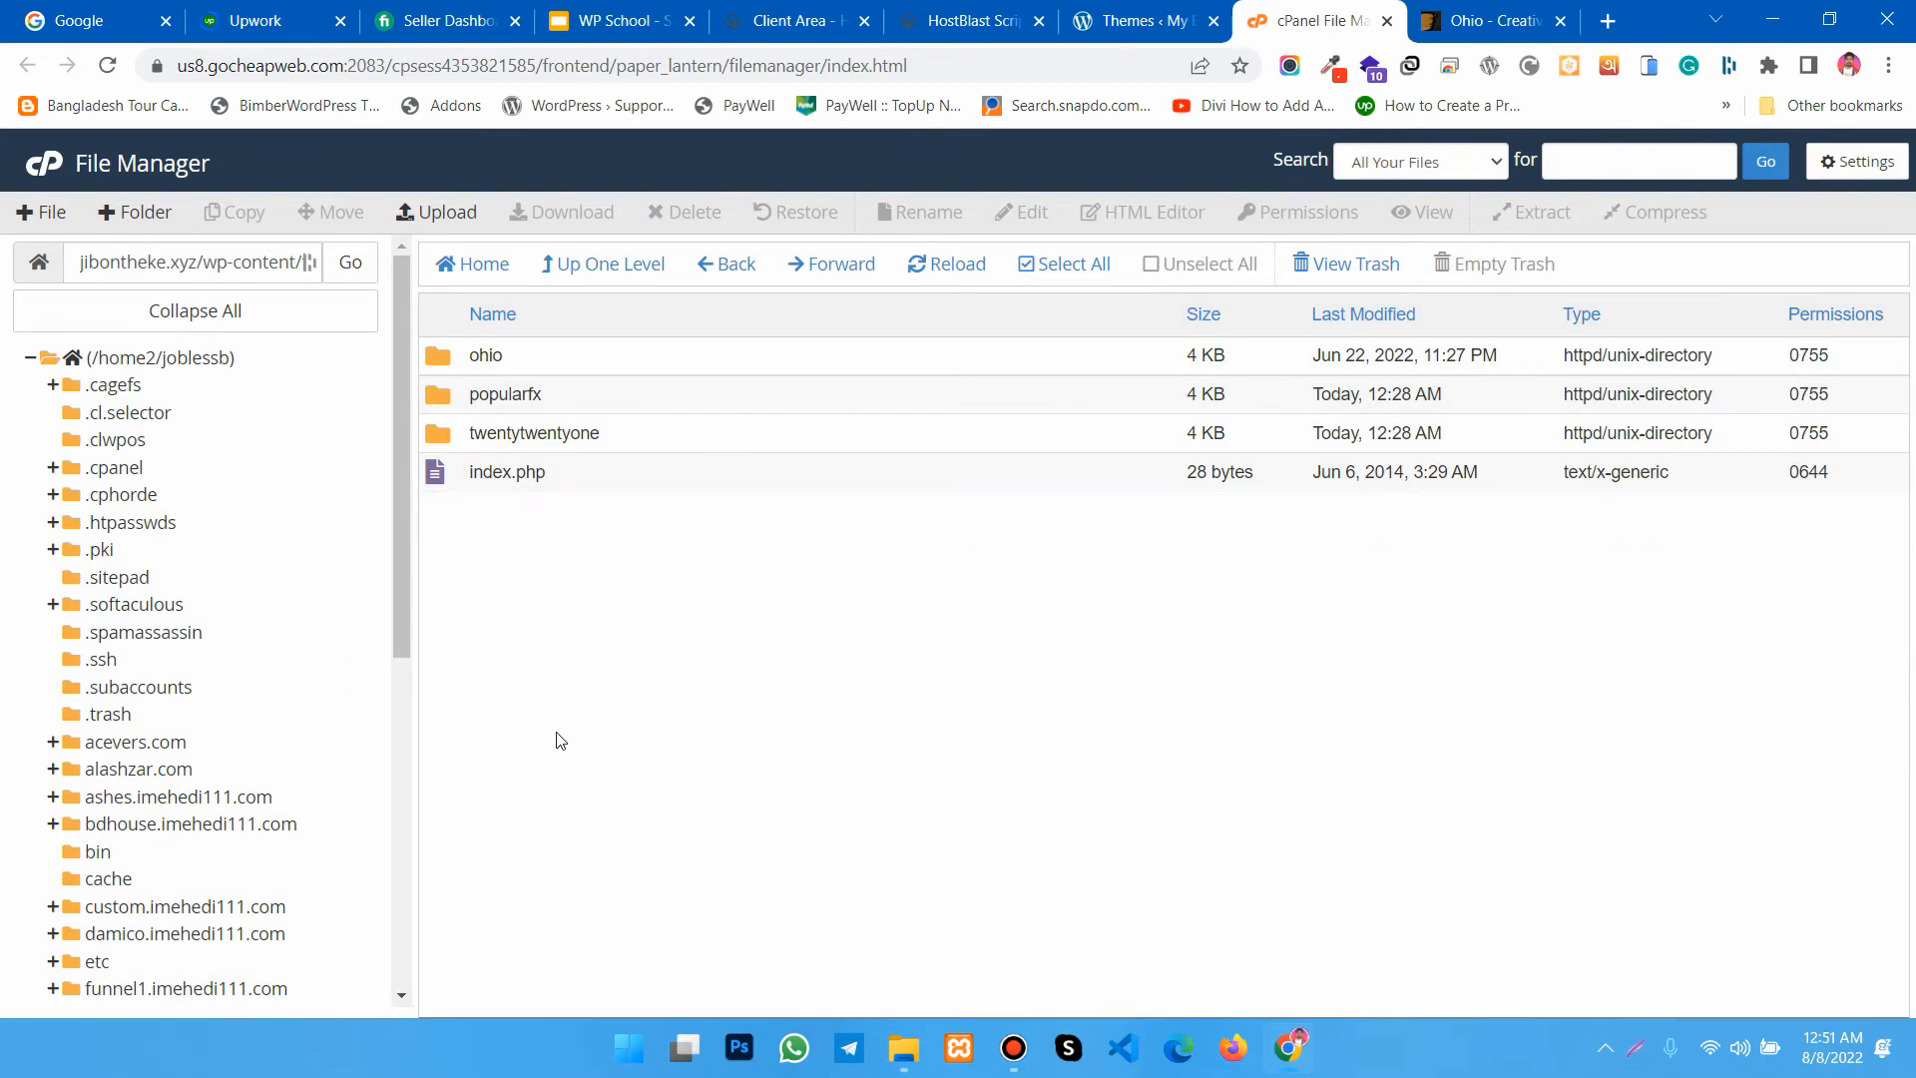
# Step: Reload the WordPress Themes page and look for the Ohio theme among the installed themes
pyautogui.click(1188, 27)
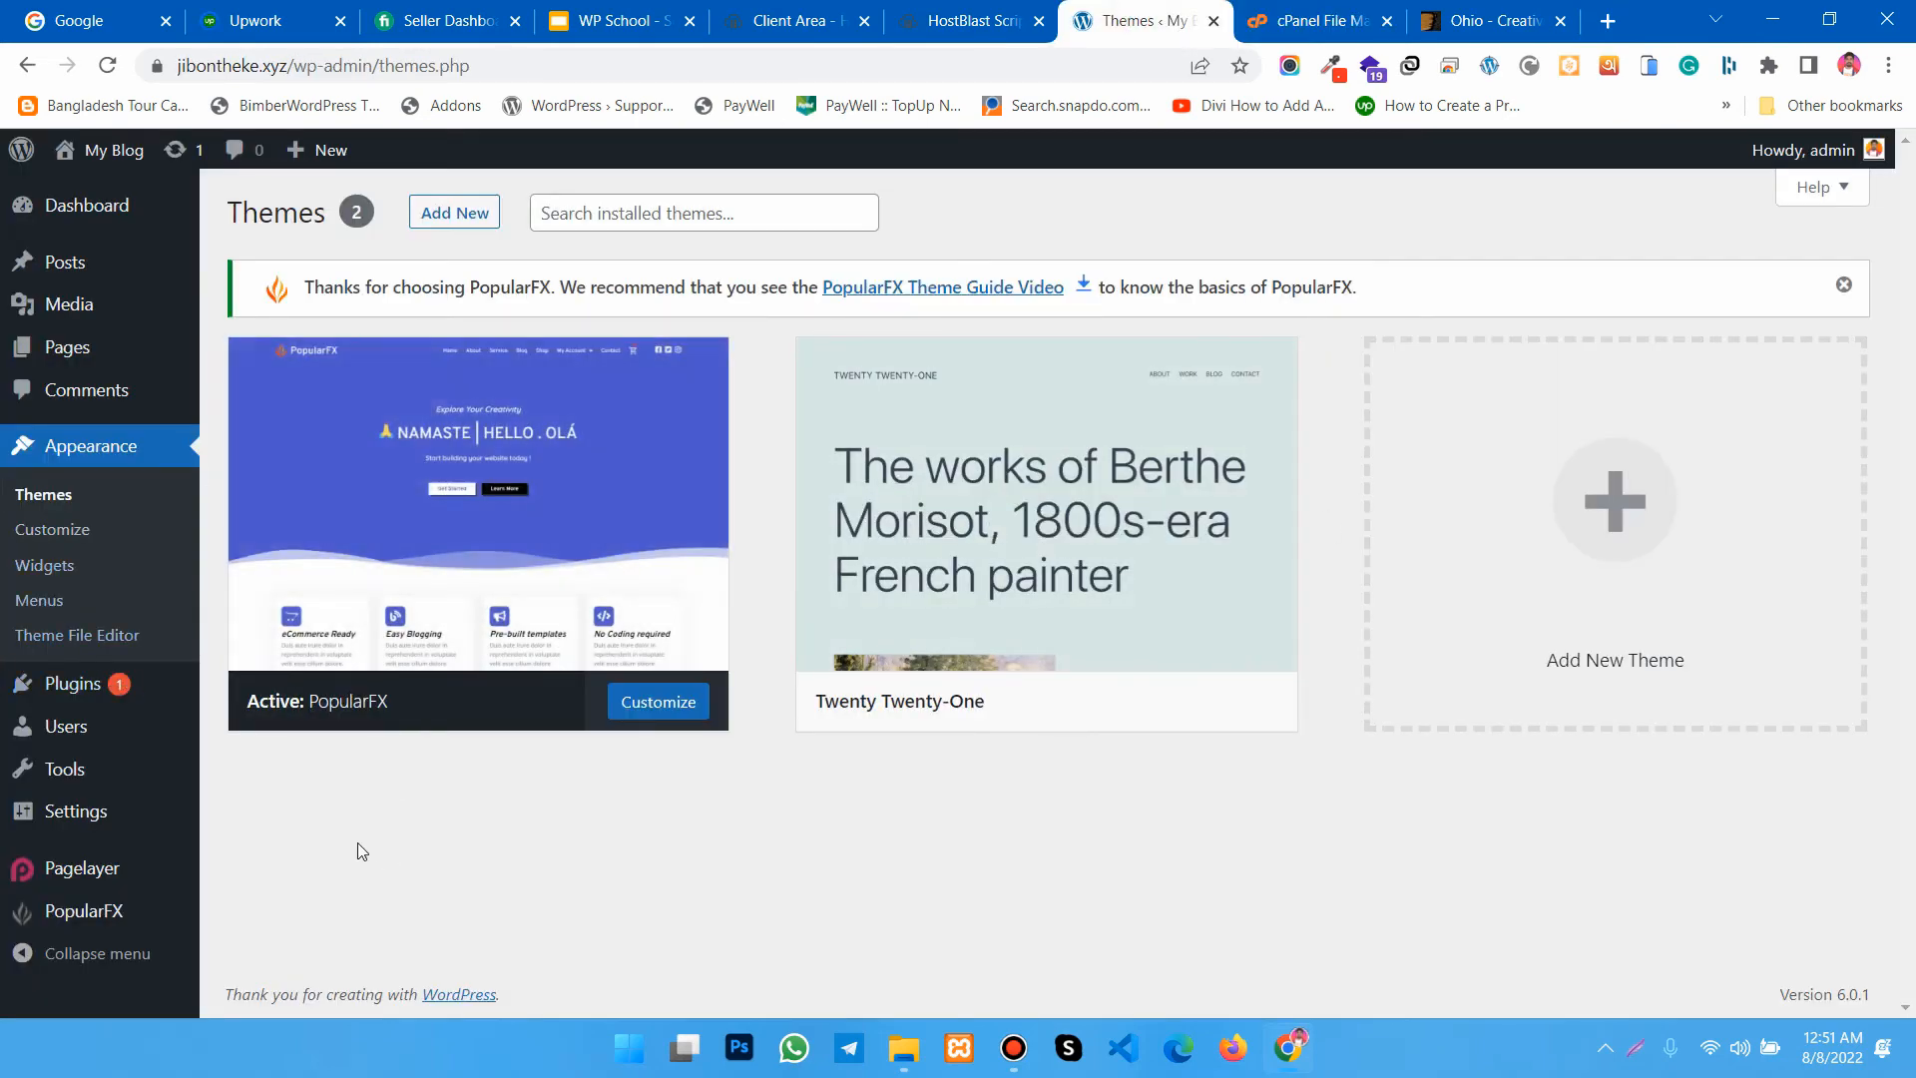
pyautogui.click(106, 64)
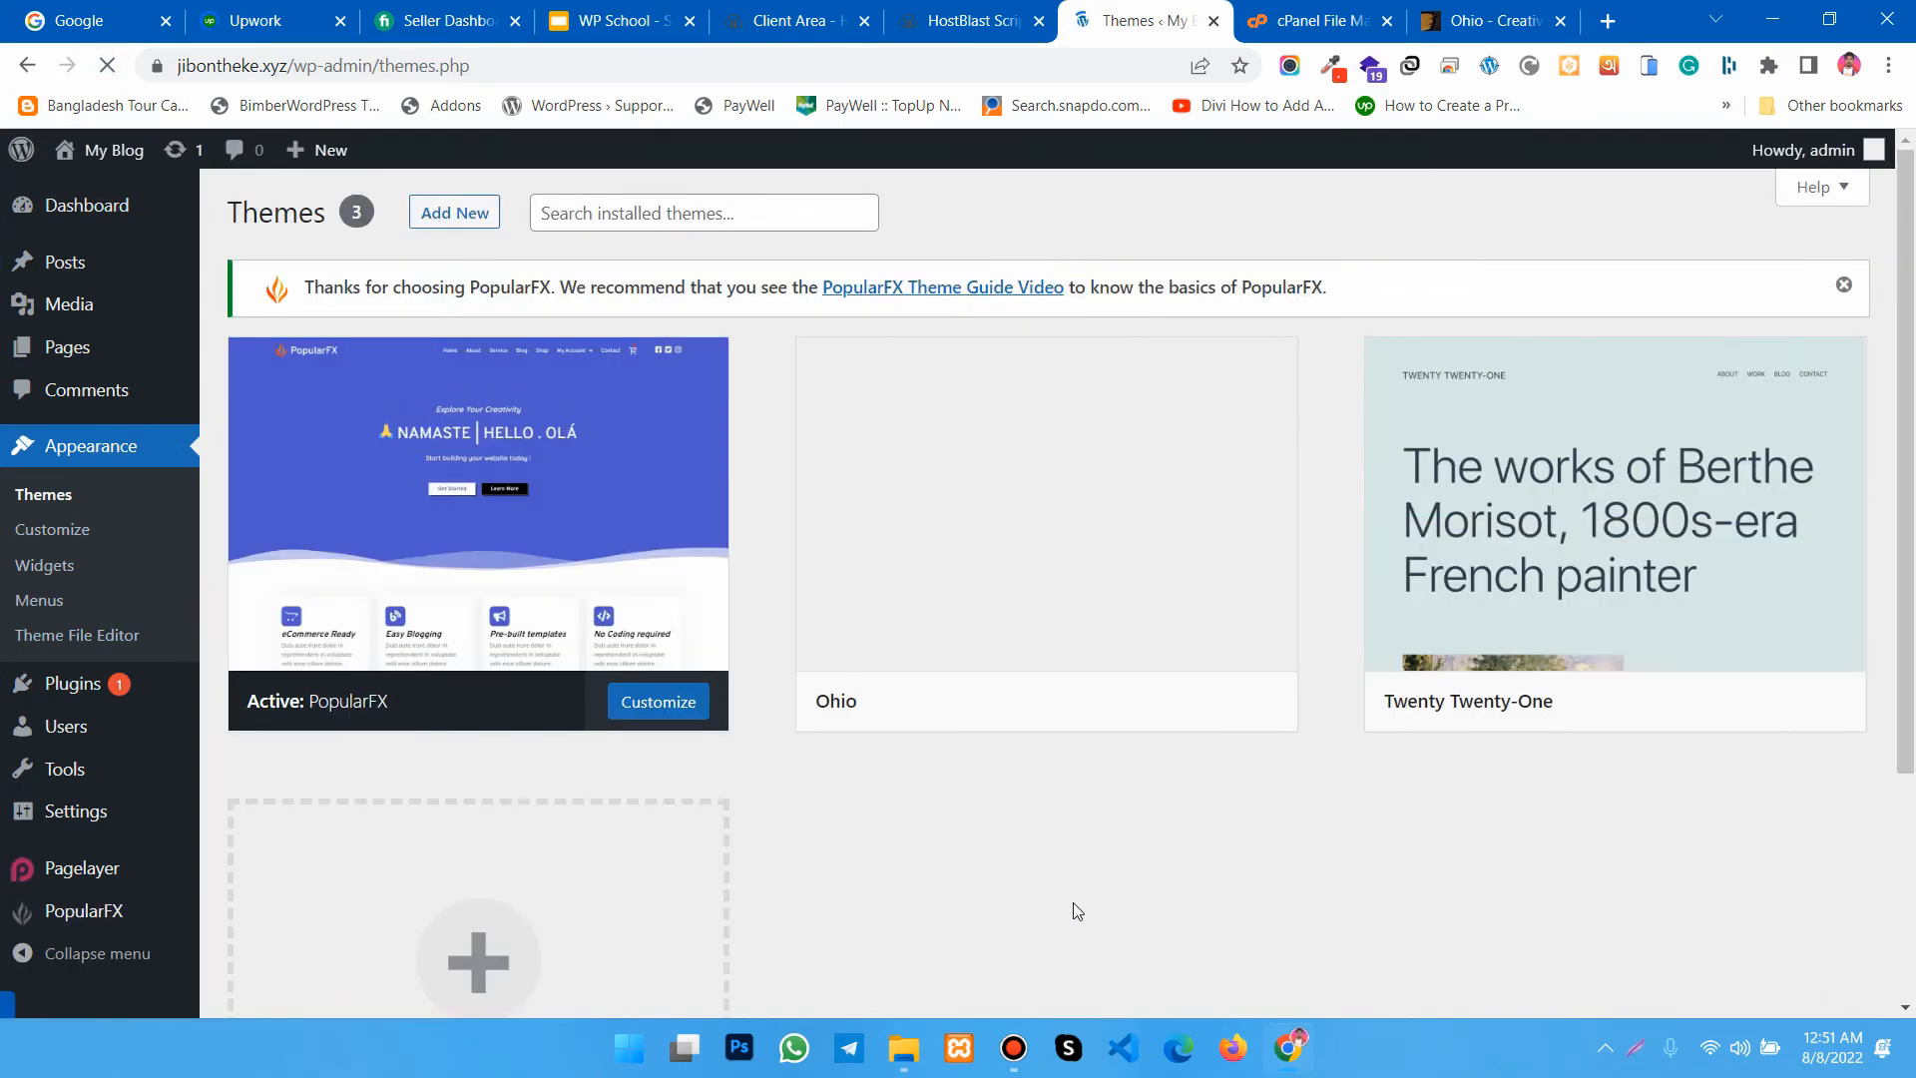
pyautogui.moveTo(993, 489)
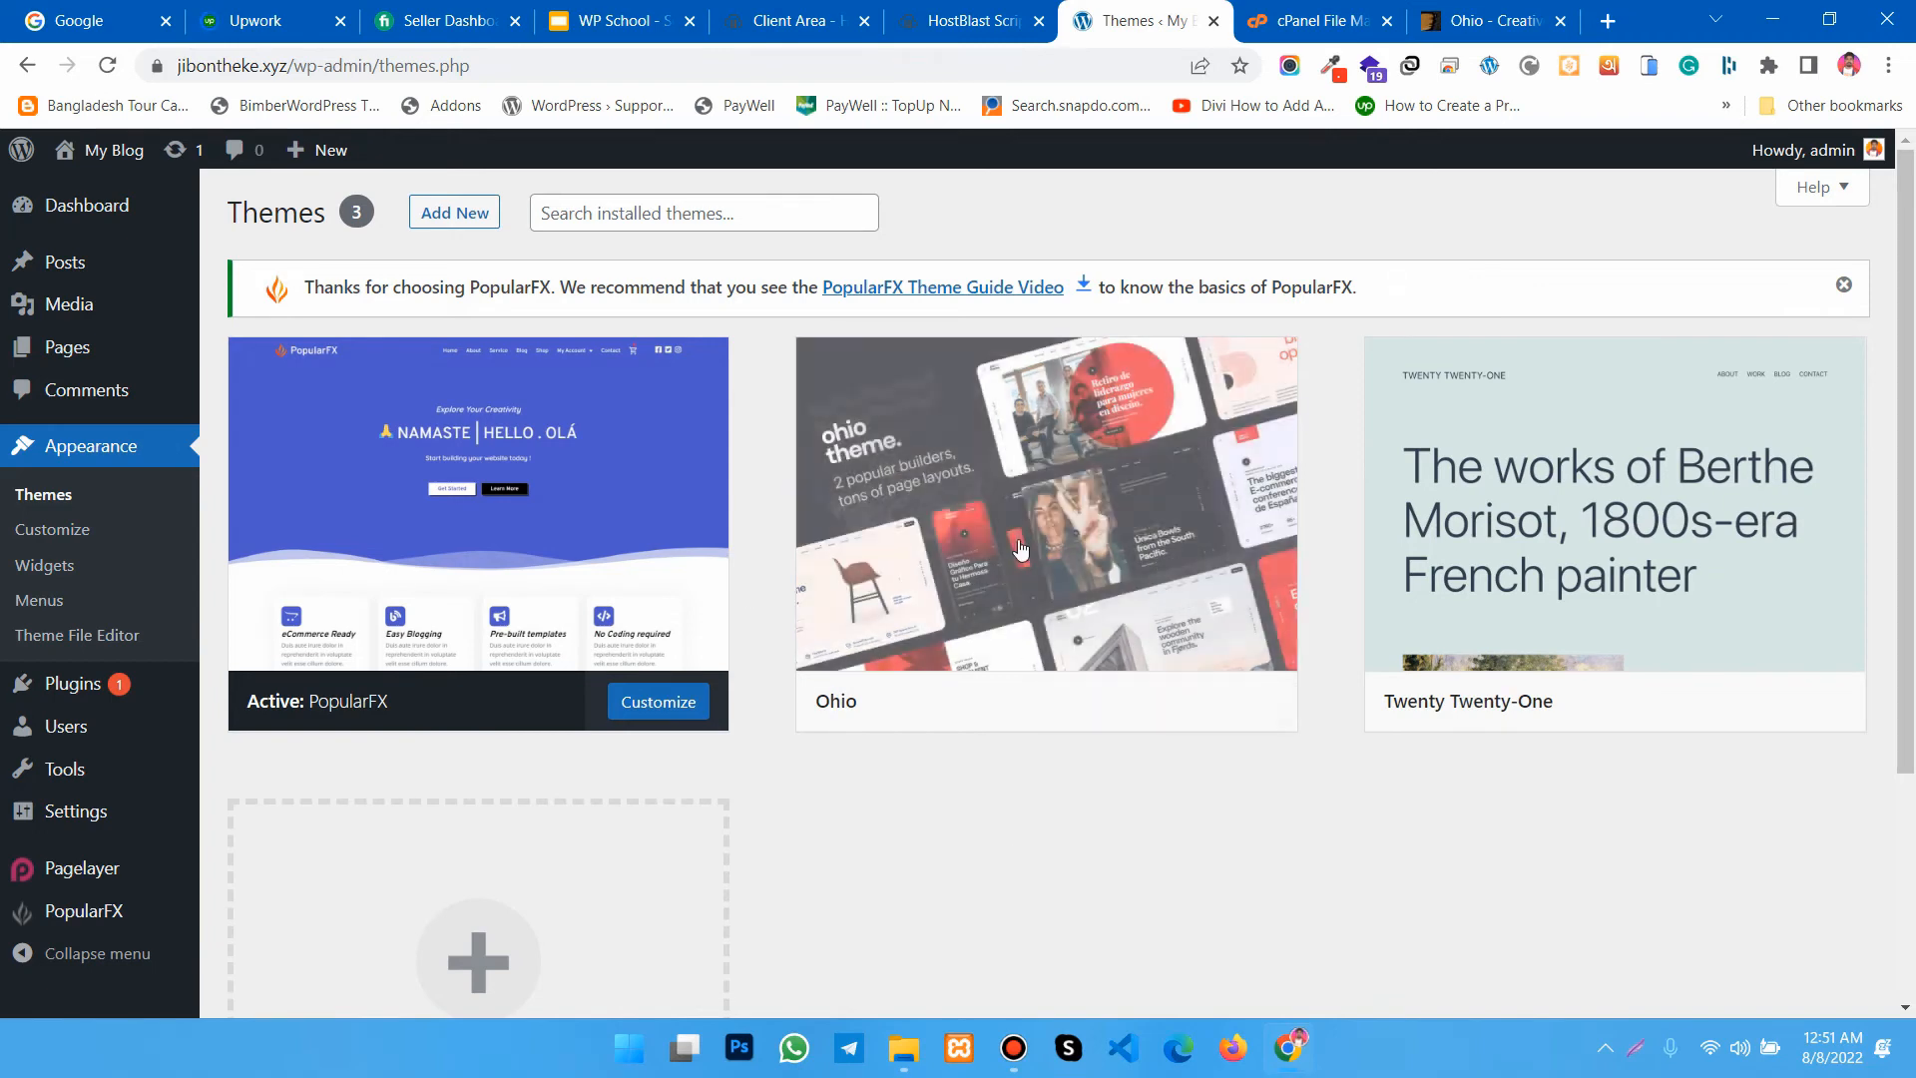
pyautogui.click(958, 24)
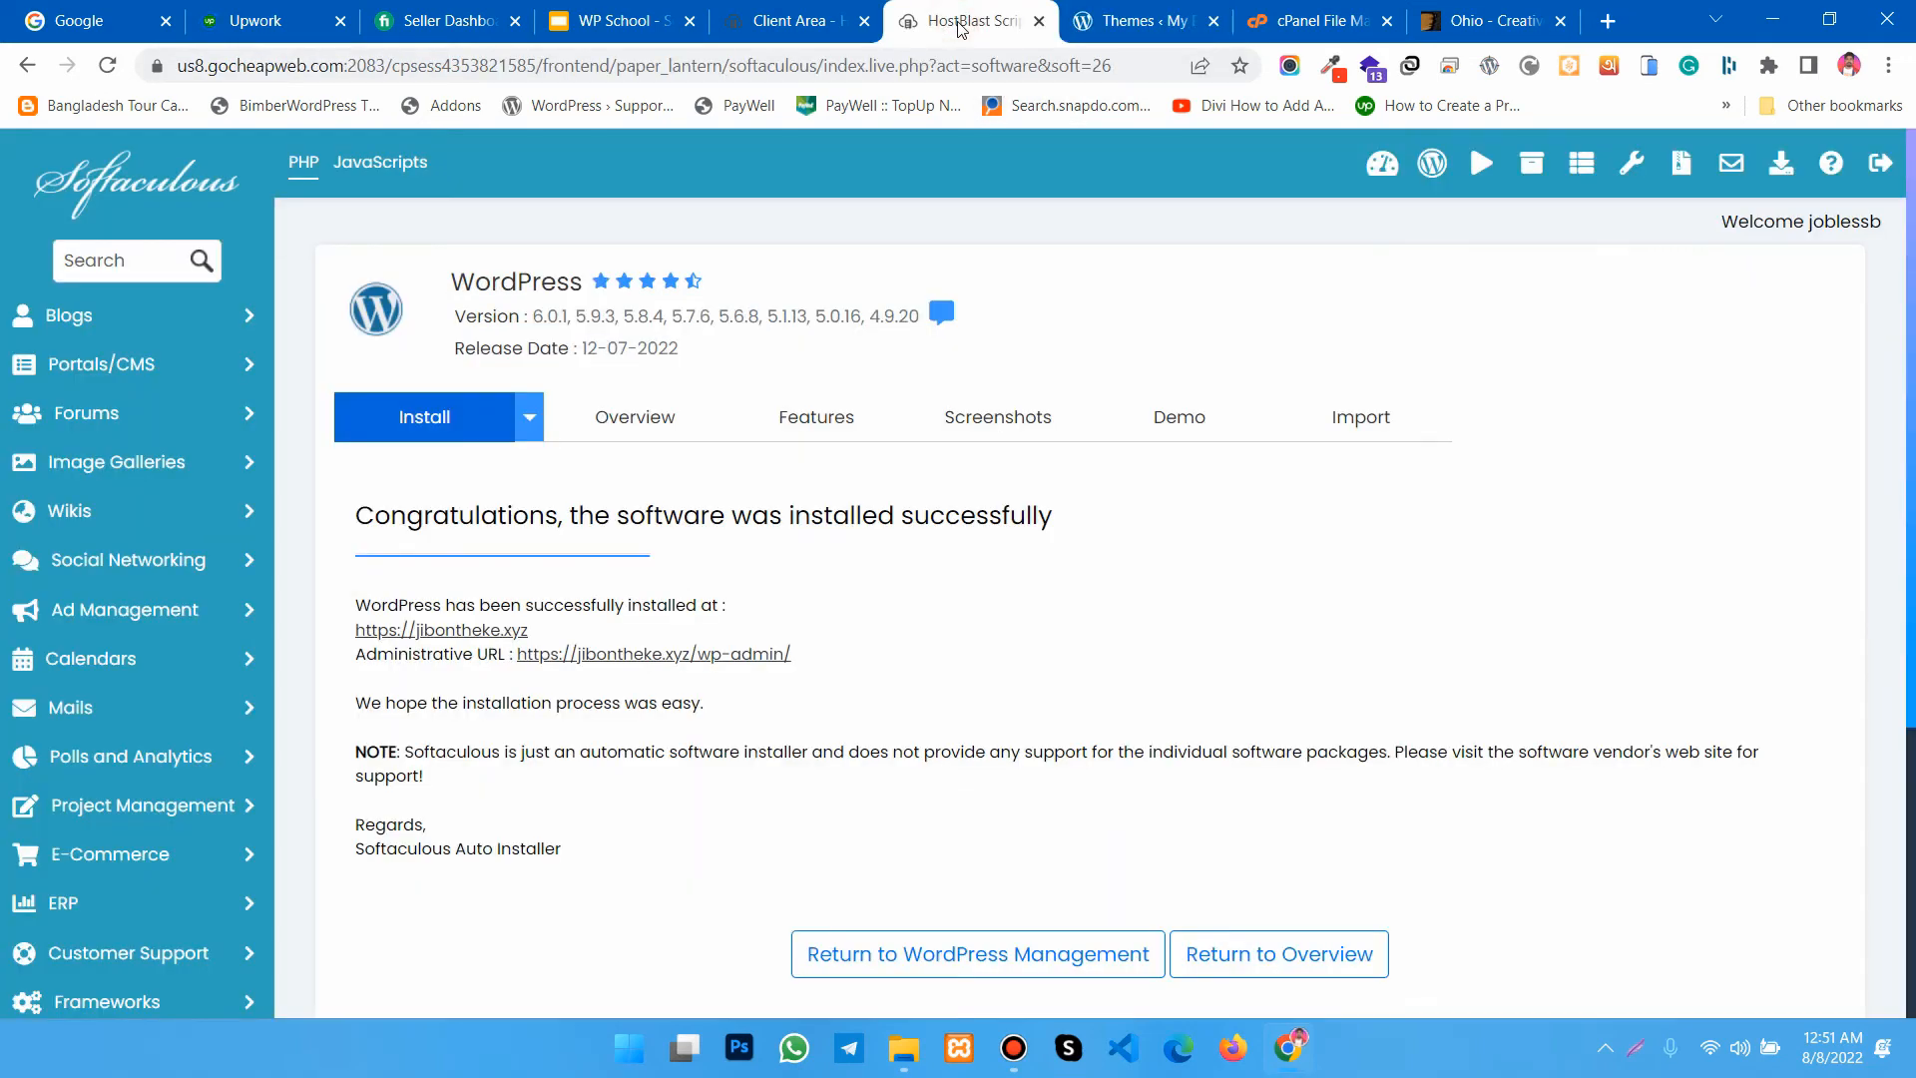
pyautogui.click(1108, 22)
# Step: Open the live site in a new tab and view its homepage before returning to the Themes page
pyautogui.moveTo(100, 152)
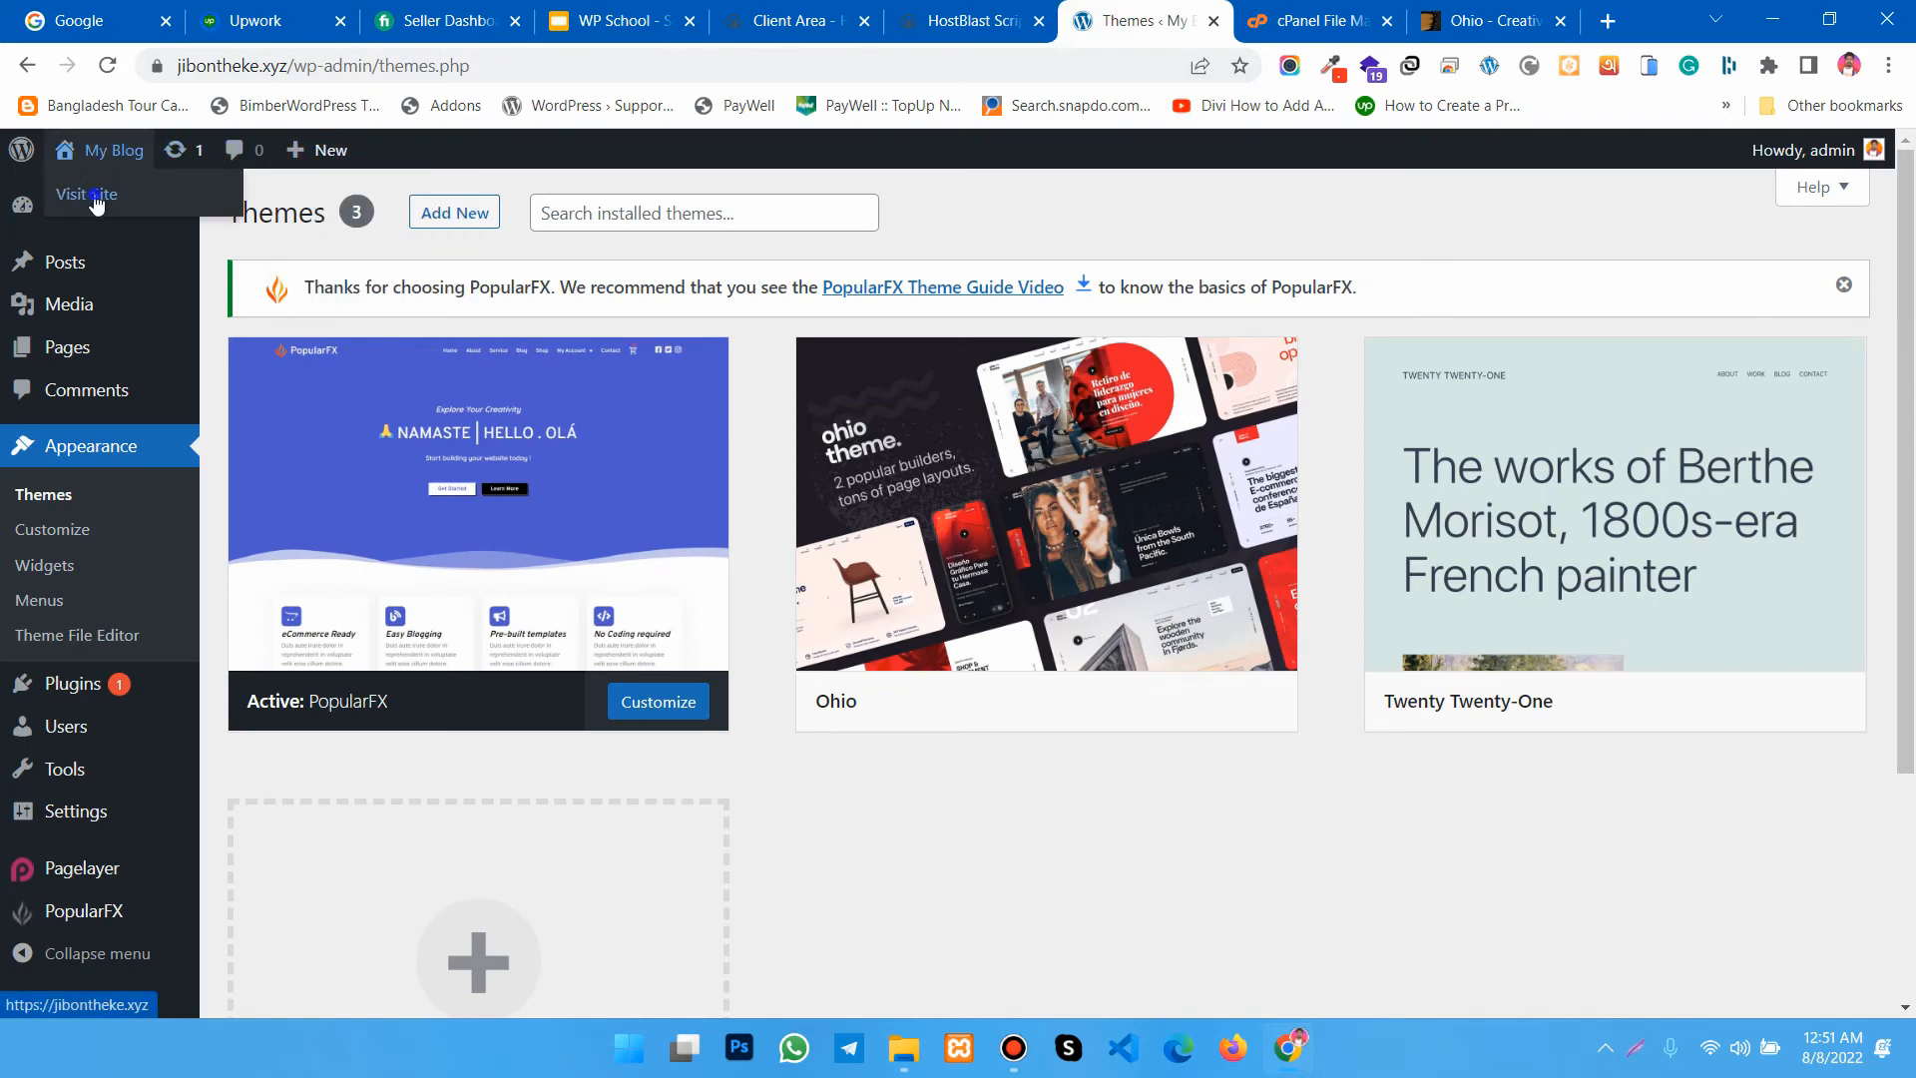
pyautogui.rightClick(96, 205)
pyautogui.click(140, 213)
pyautogui.hotkey('ctrl', 'Tab')
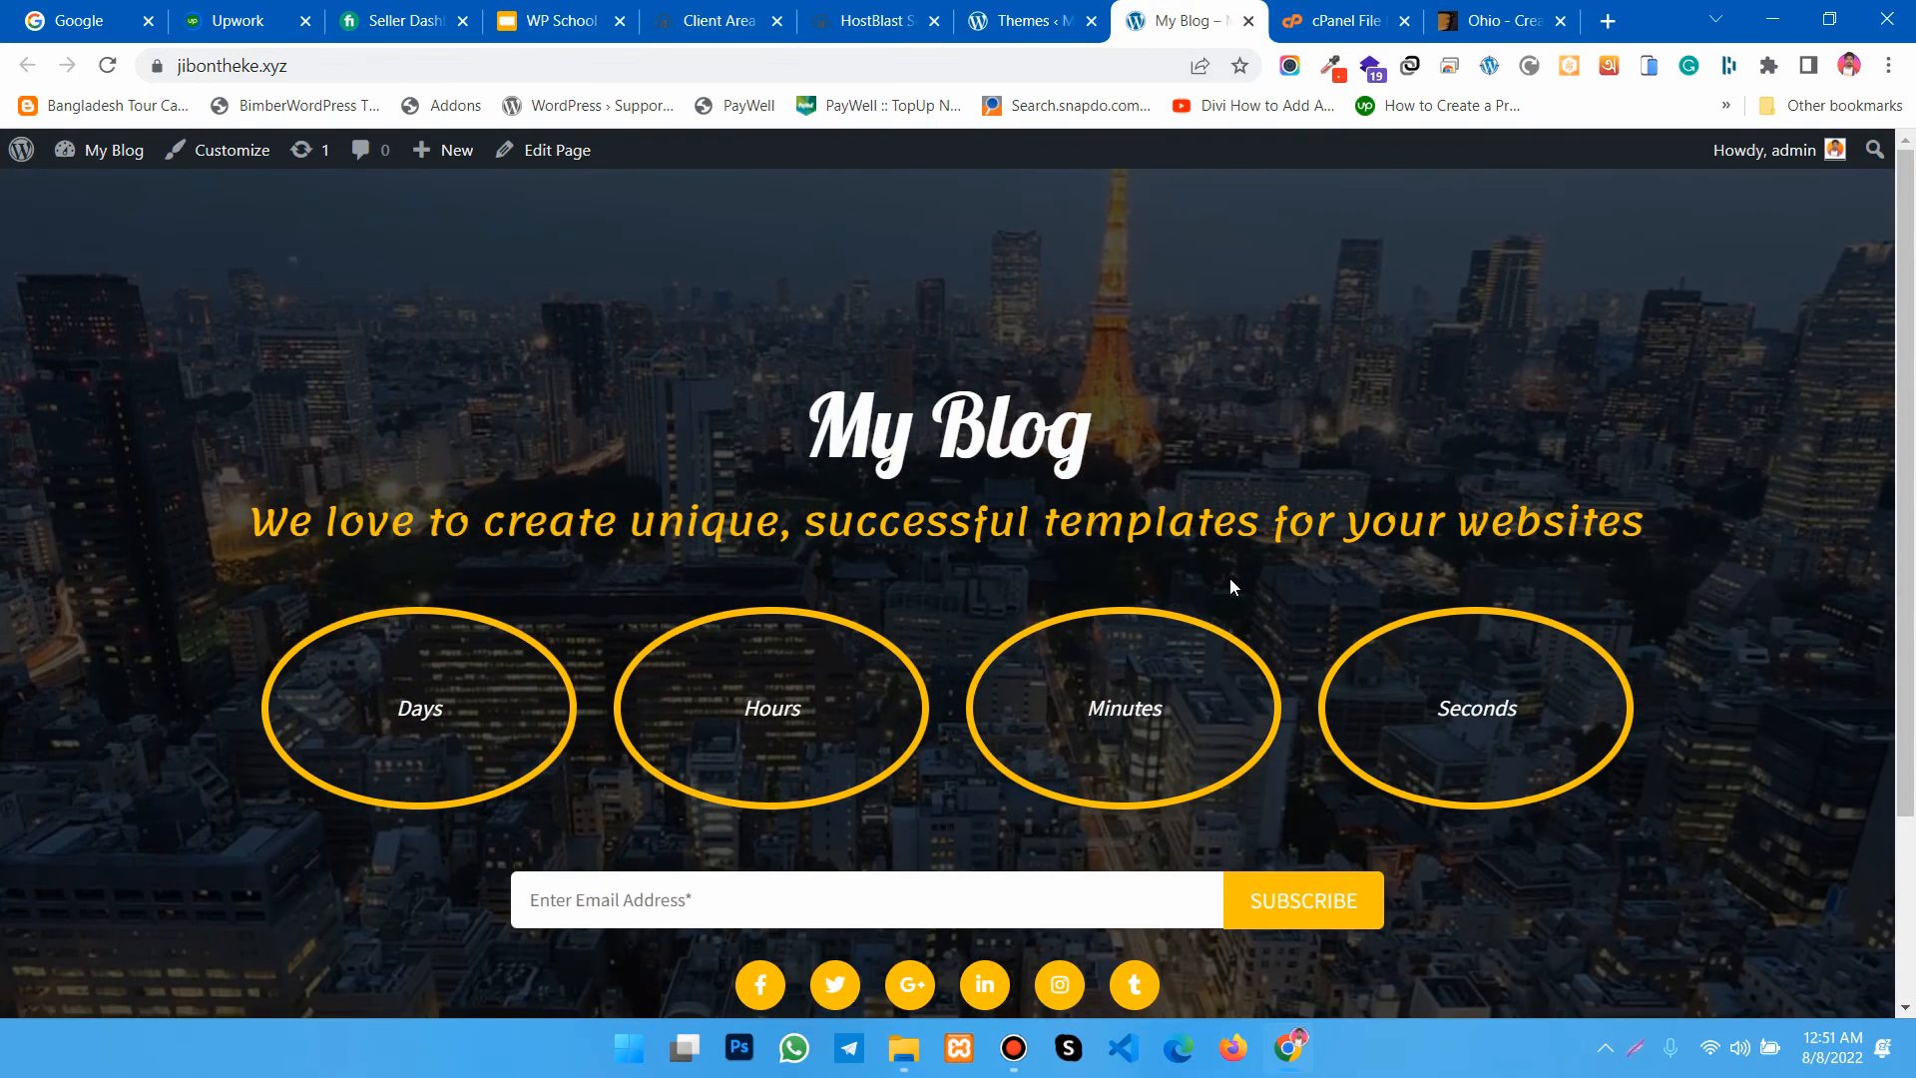
pyautogui.scroll(-4, 920, 439)
pyautogui.hotkey('ctrl', 'shift', 'Tab')
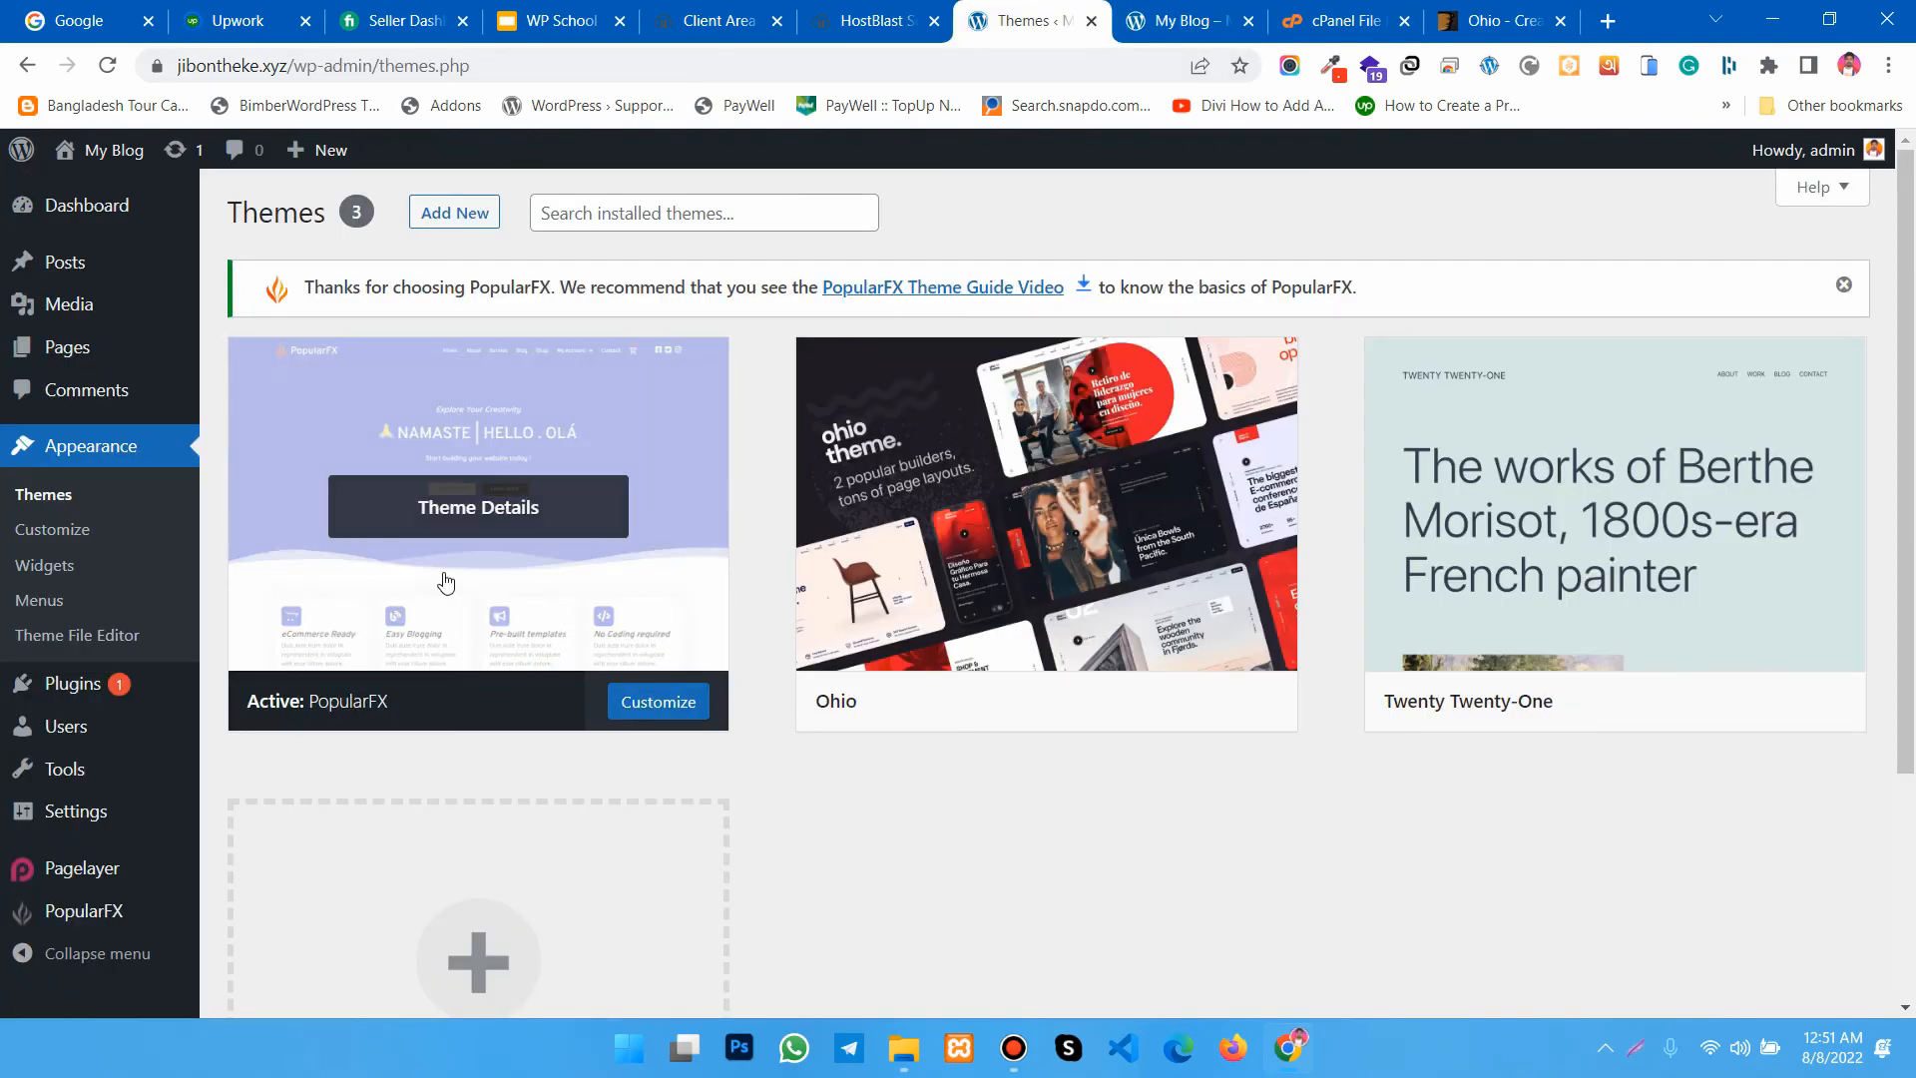
# Step: Activate the Ohio theme and read the notice about its required and recommended plugins
pyautogui.click(1106, 702)
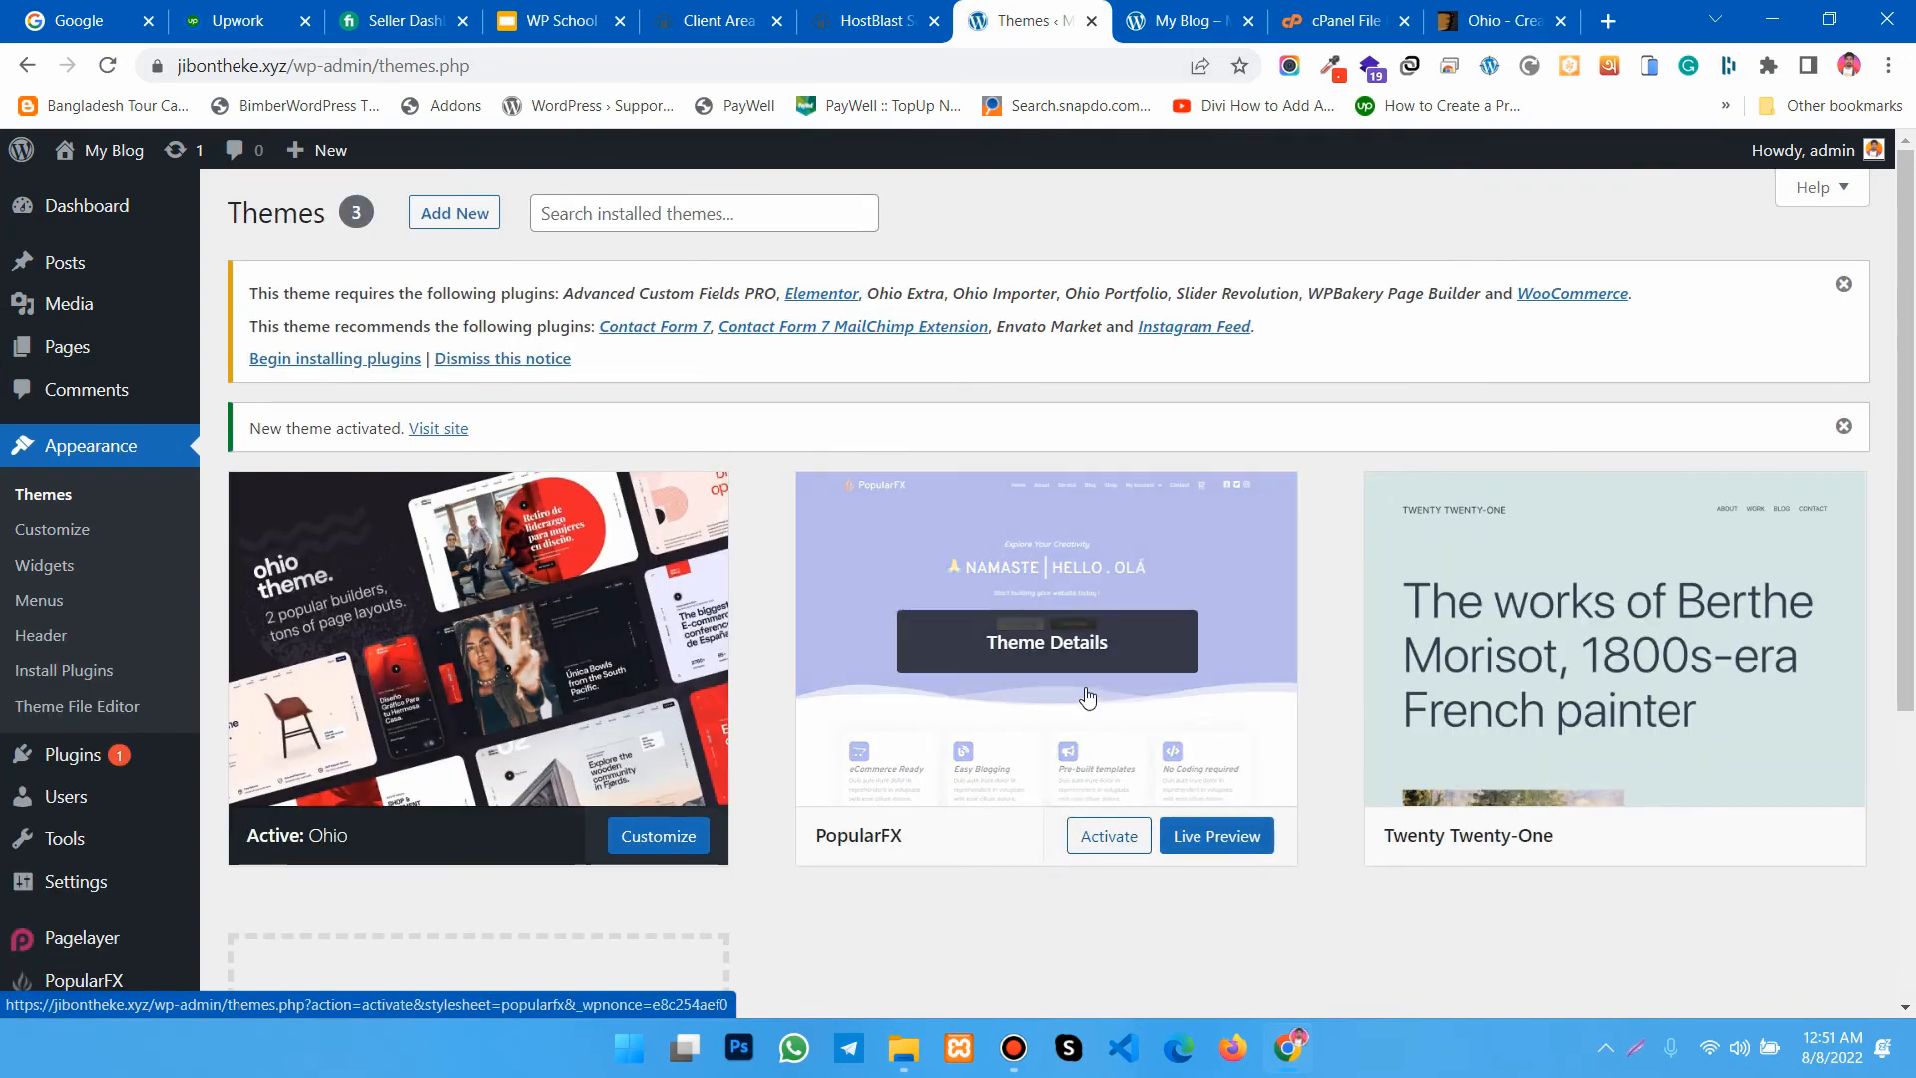
pyautogui.scroll(-3, 1098, 649)
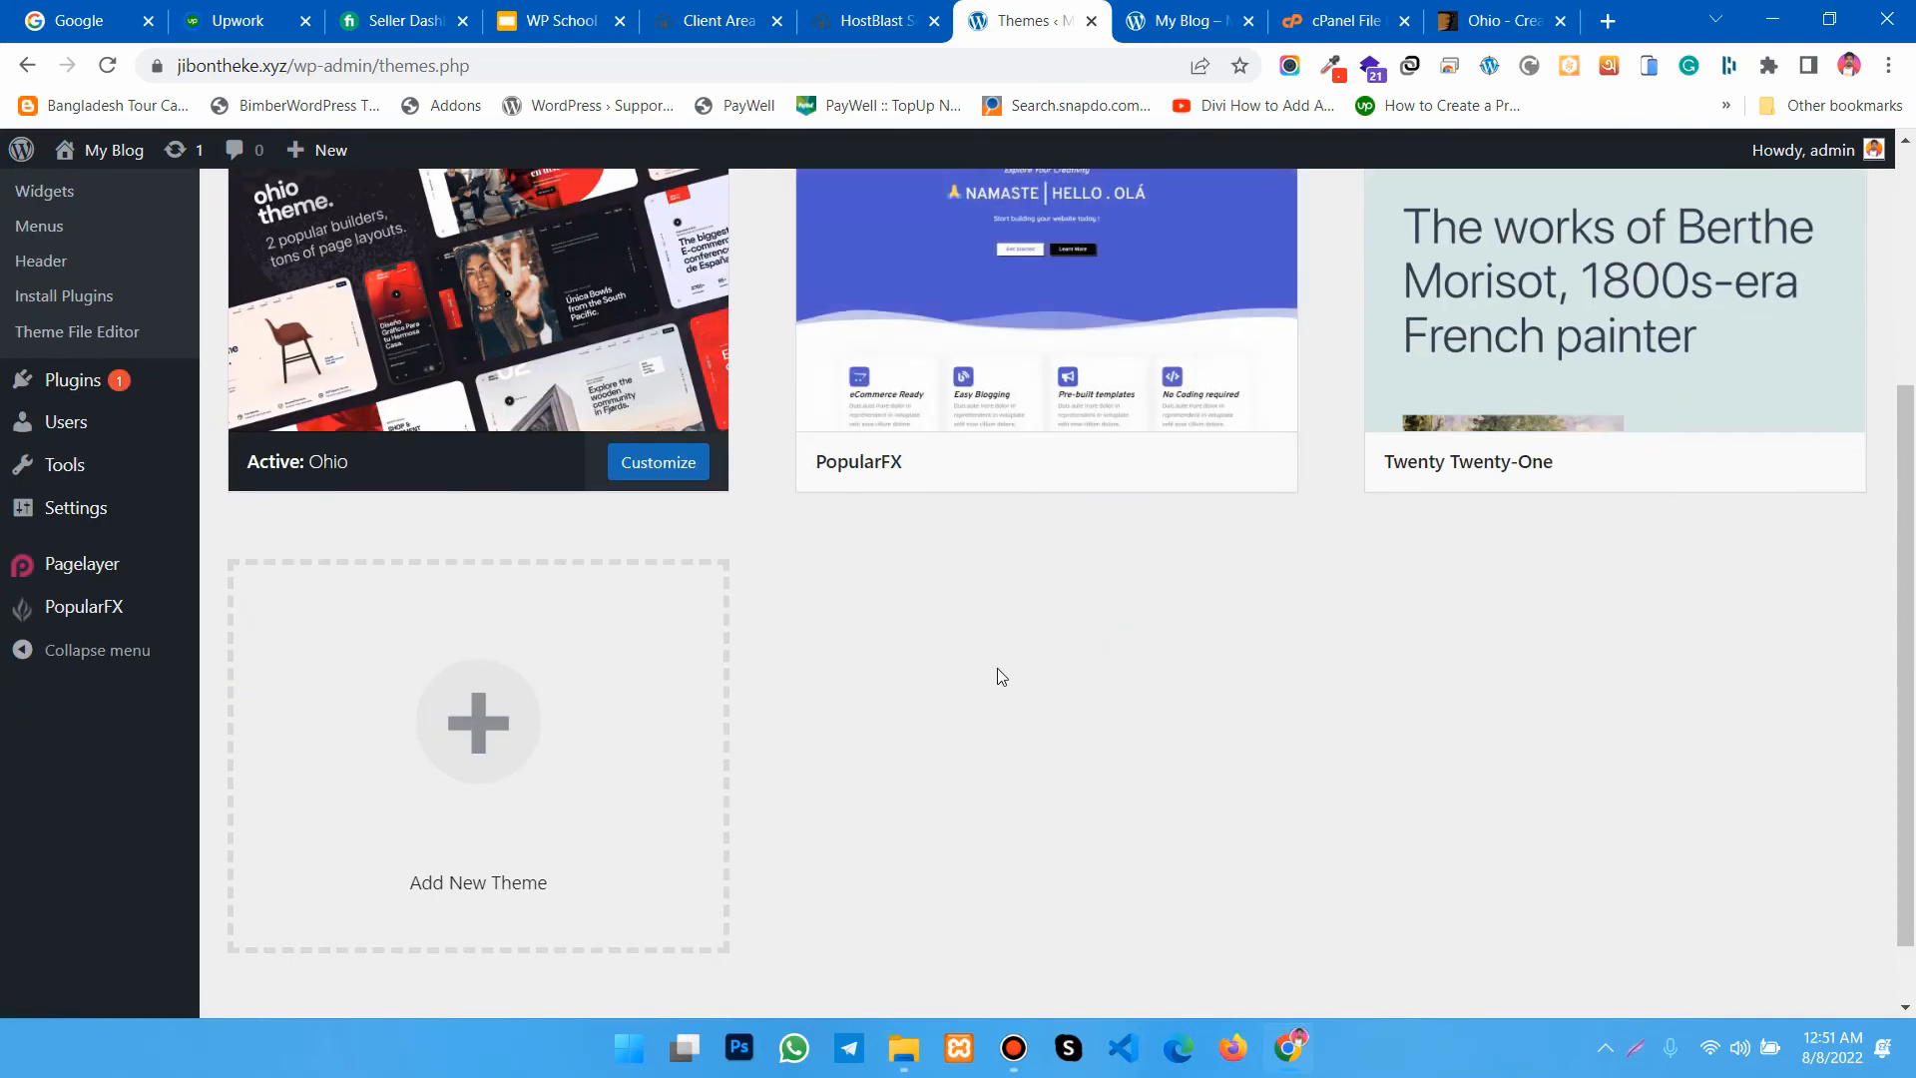
pyautogui.scroll(2, 479, 659)
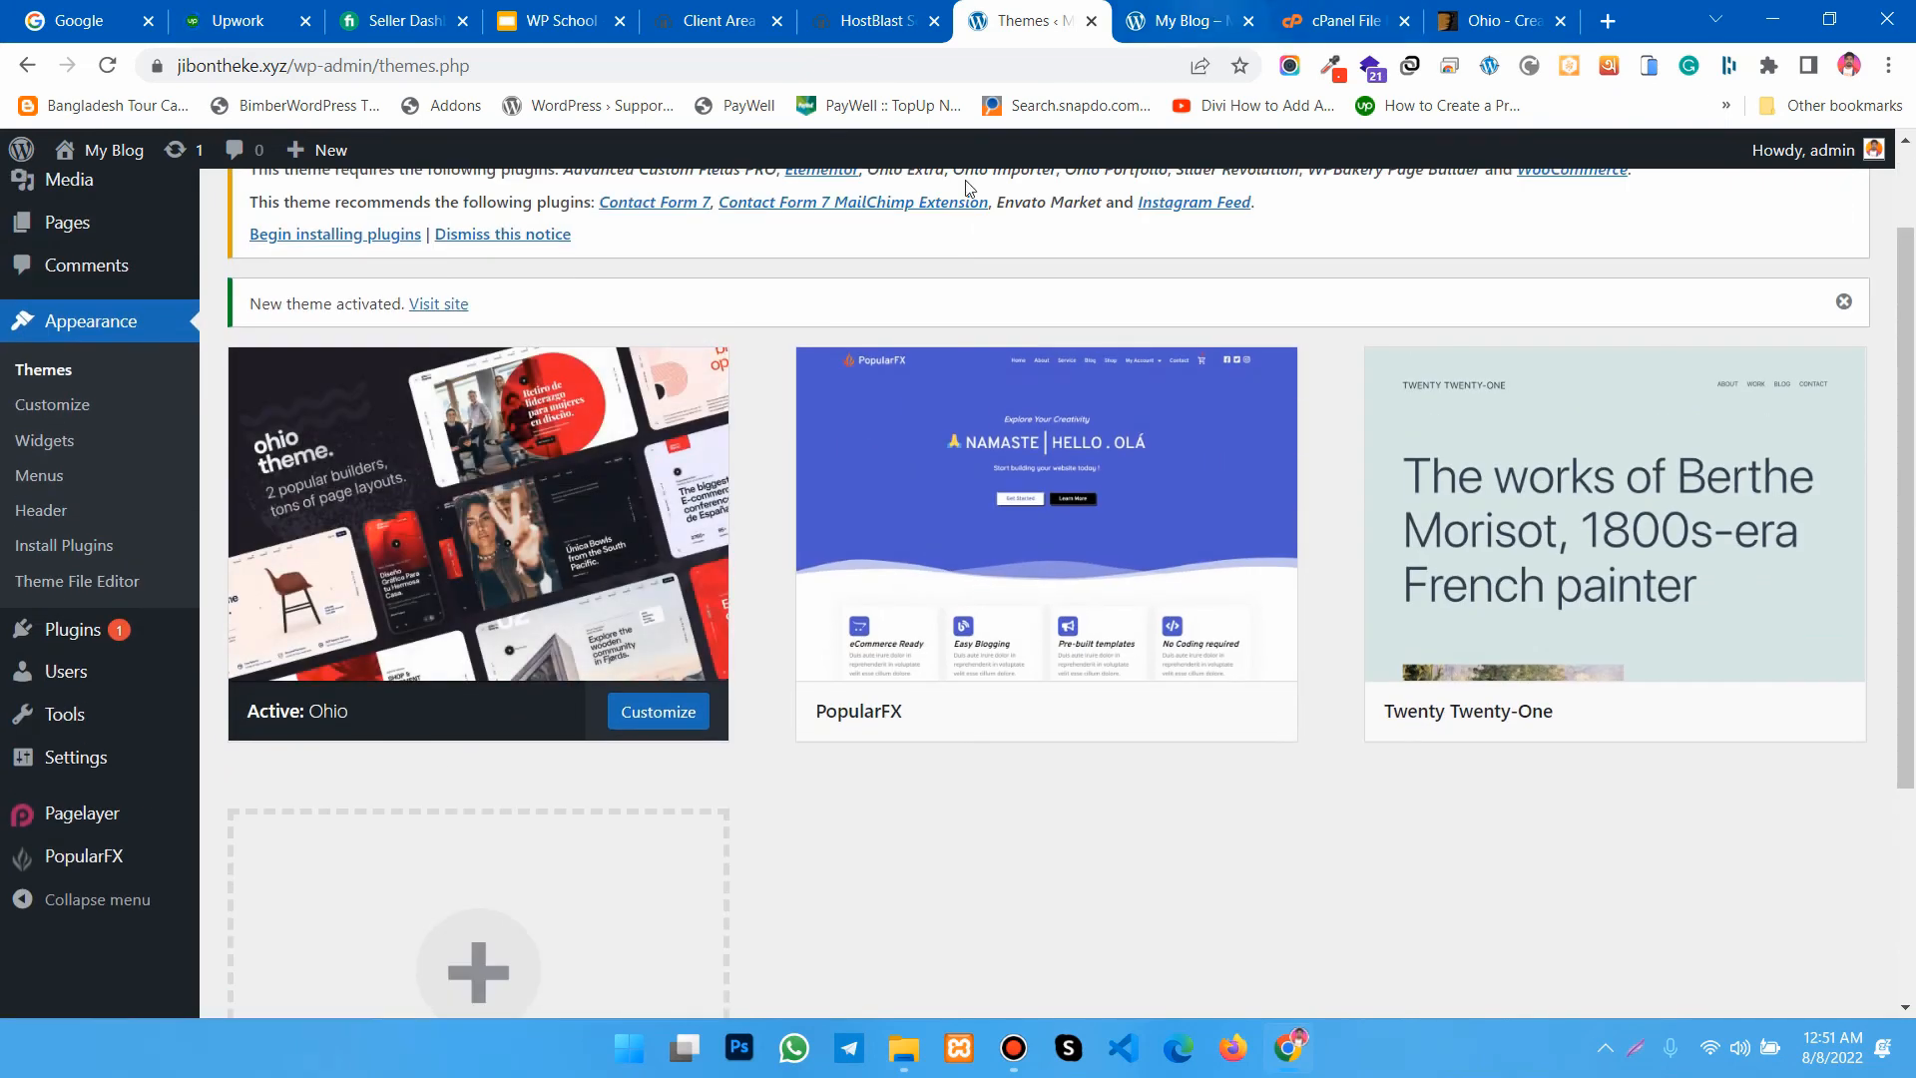
pyautogui.scroll(1, 1048, 479)
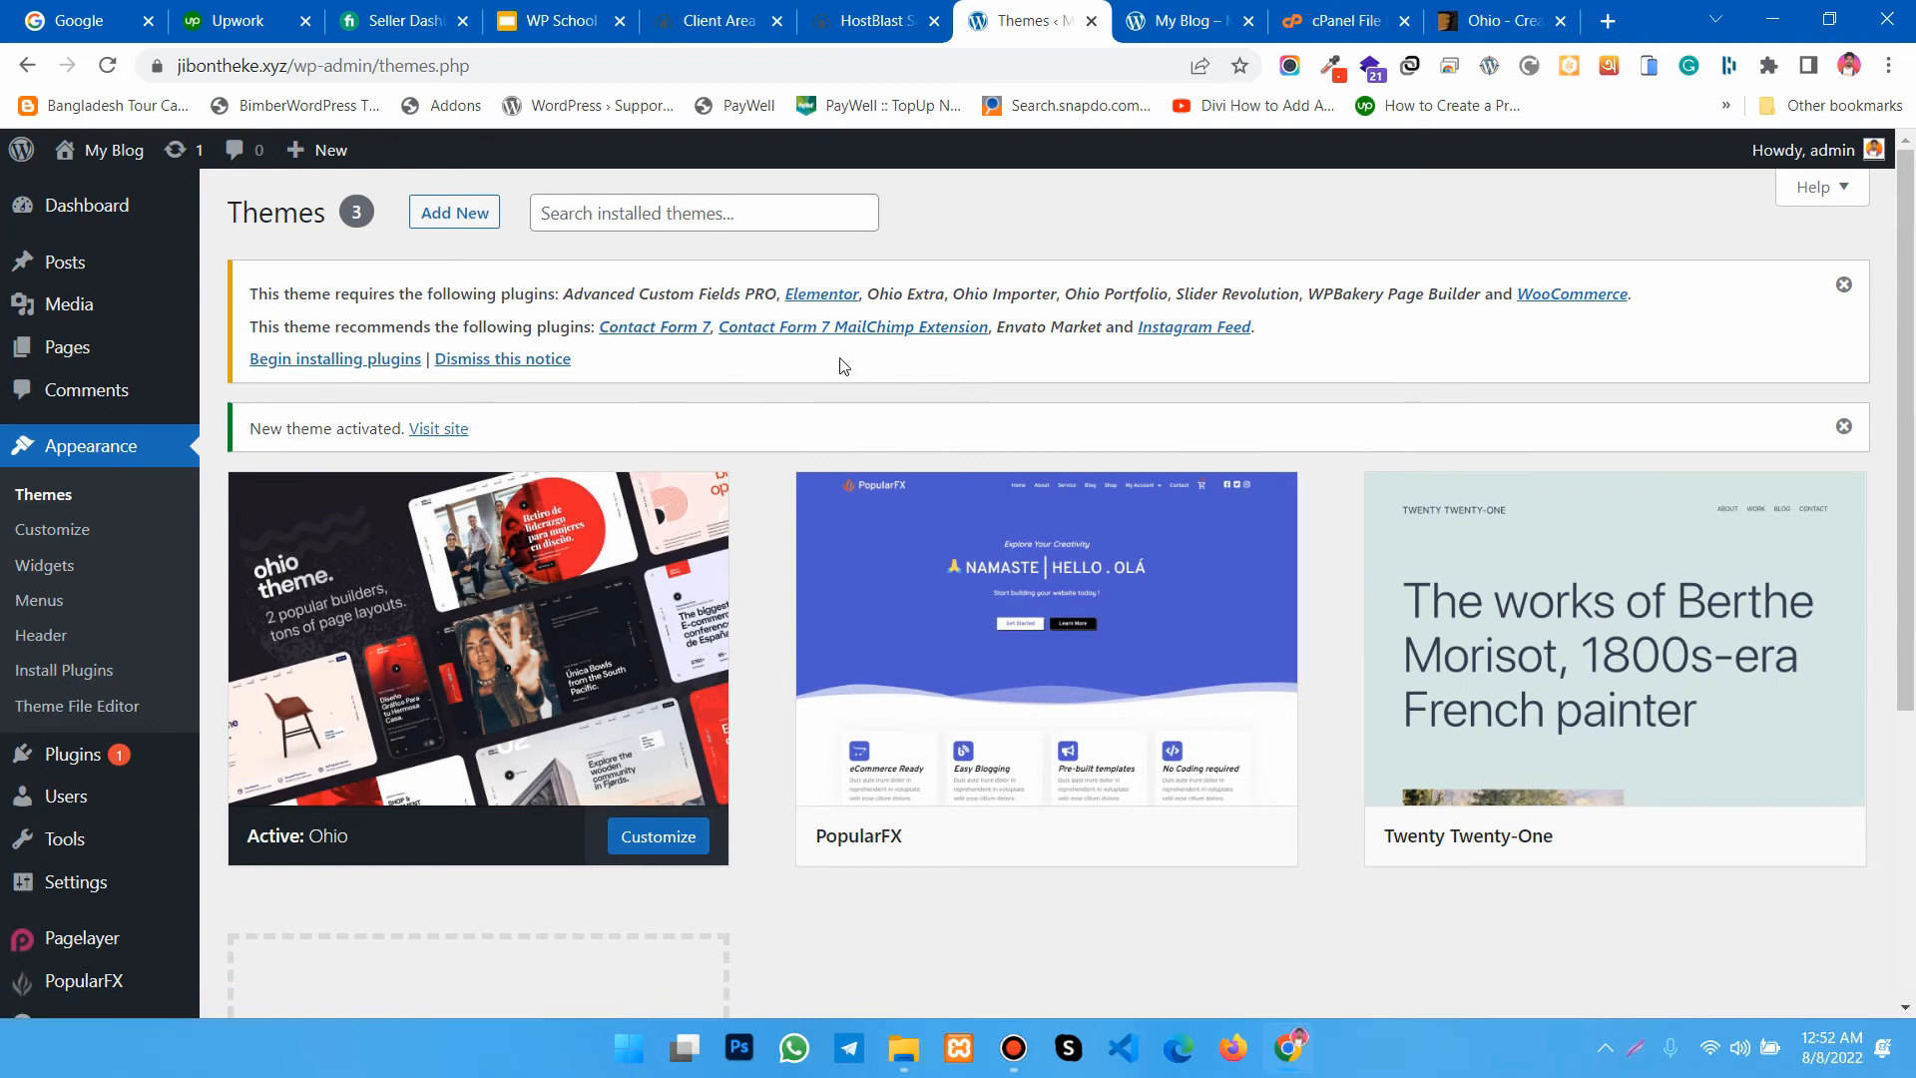
# Step: Reload the live homepage to inspect it with the Ohio theme, and return to the WordPress Themes page
pyautogui.click(1182, 22)
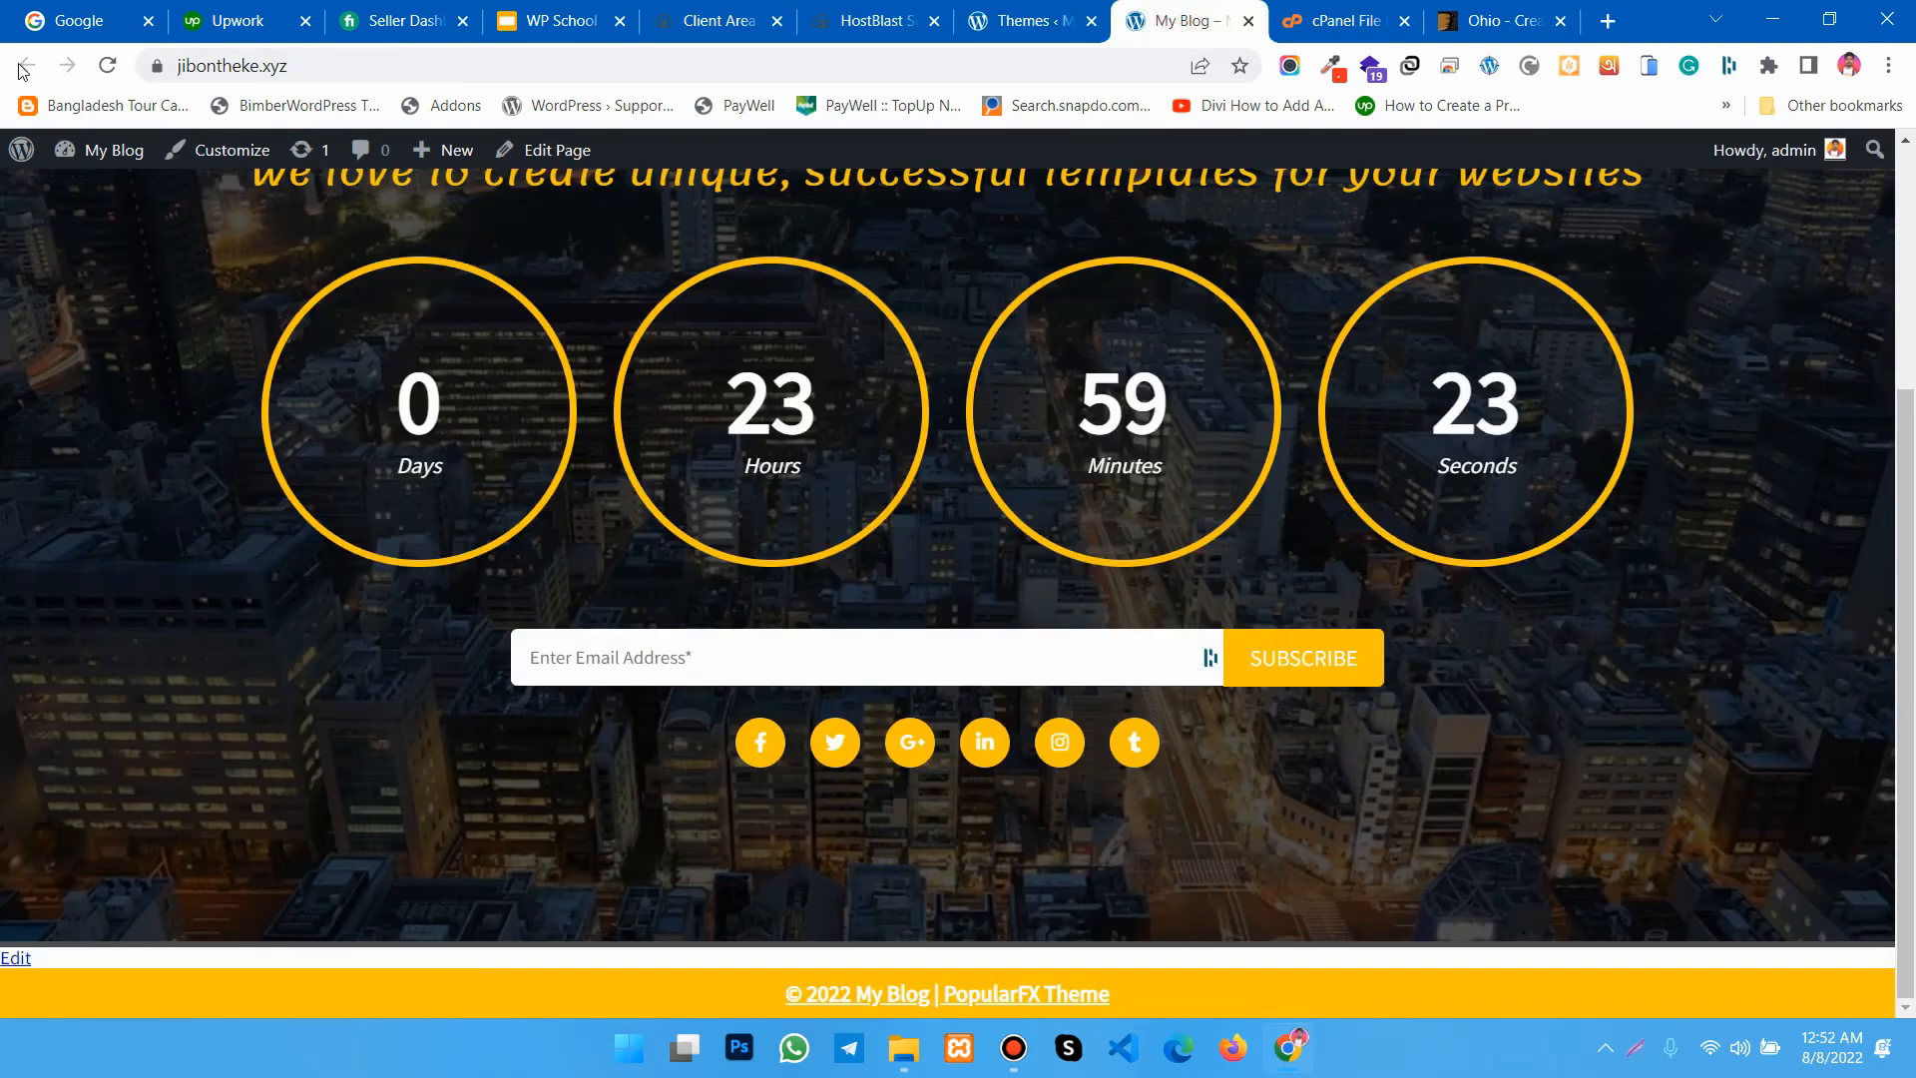
pyautogui.click(112, 66)
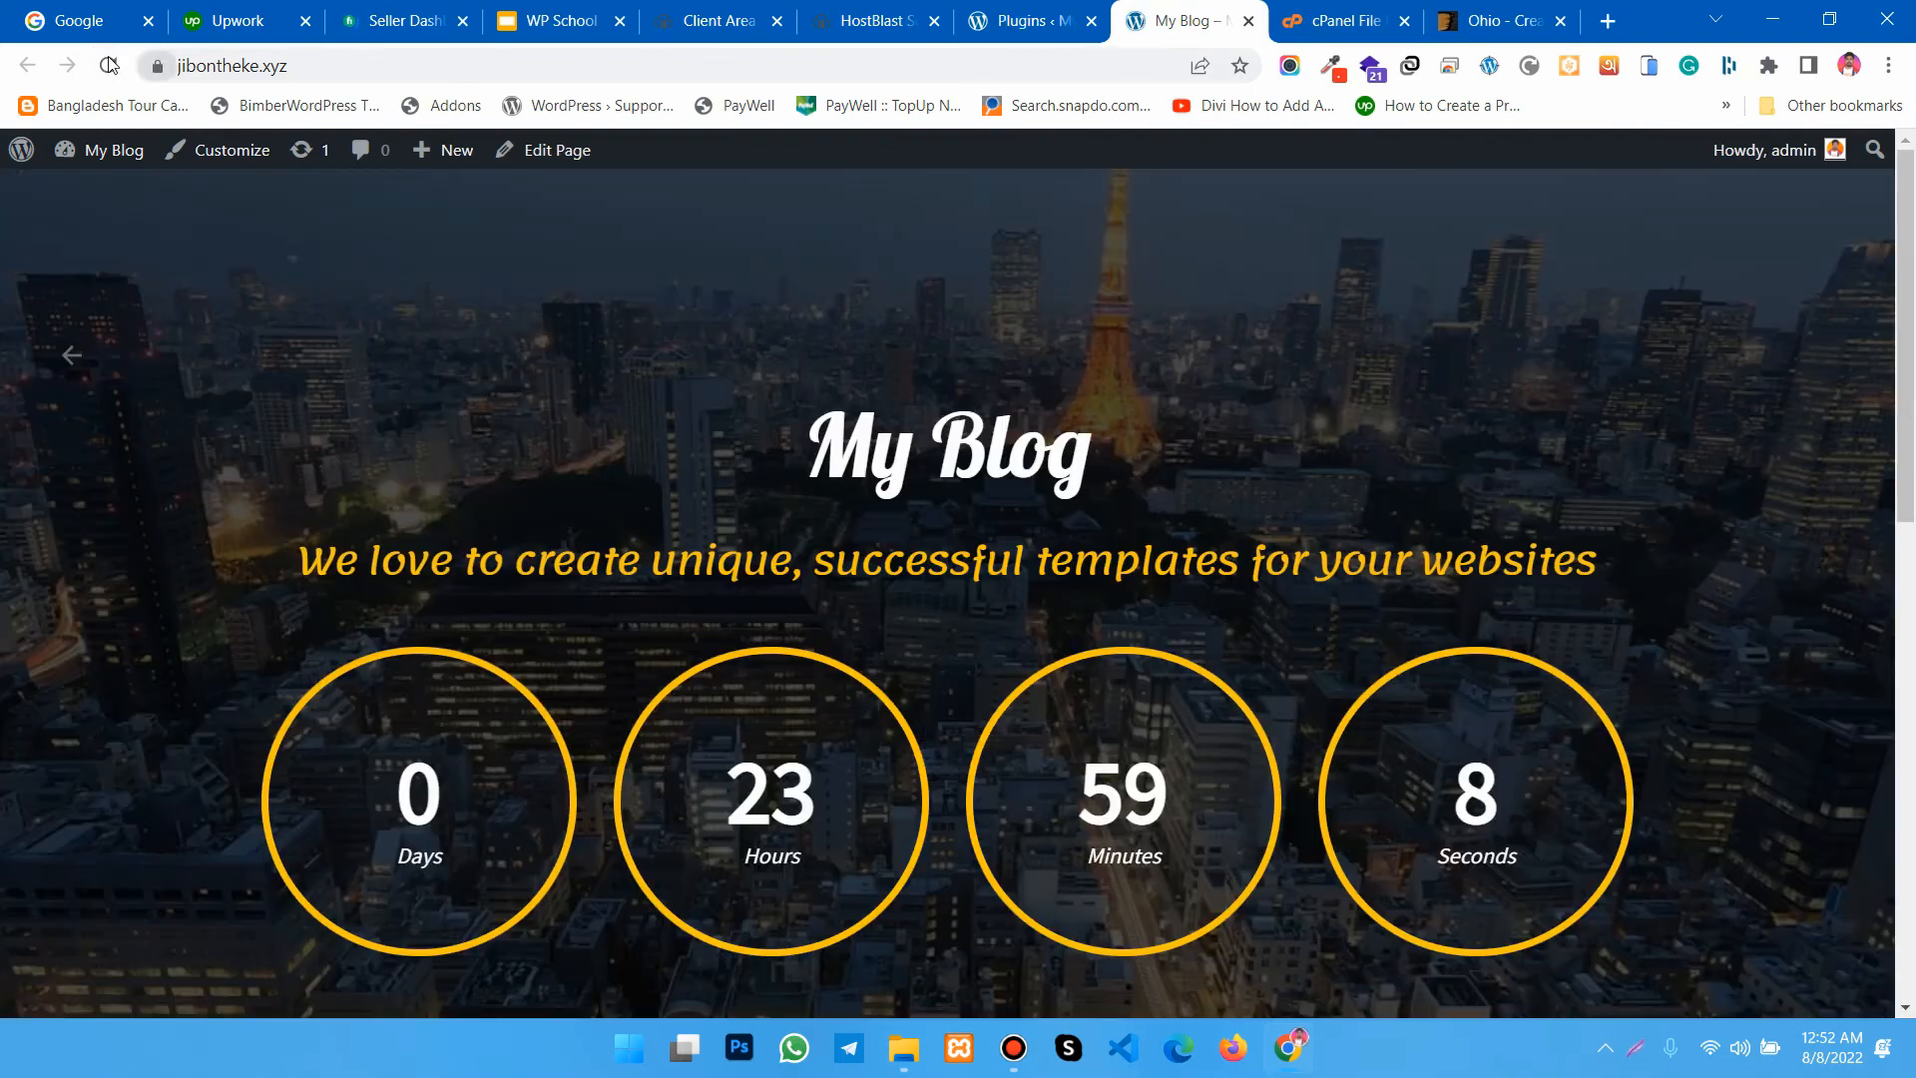
pyautogui.click(112, 66)
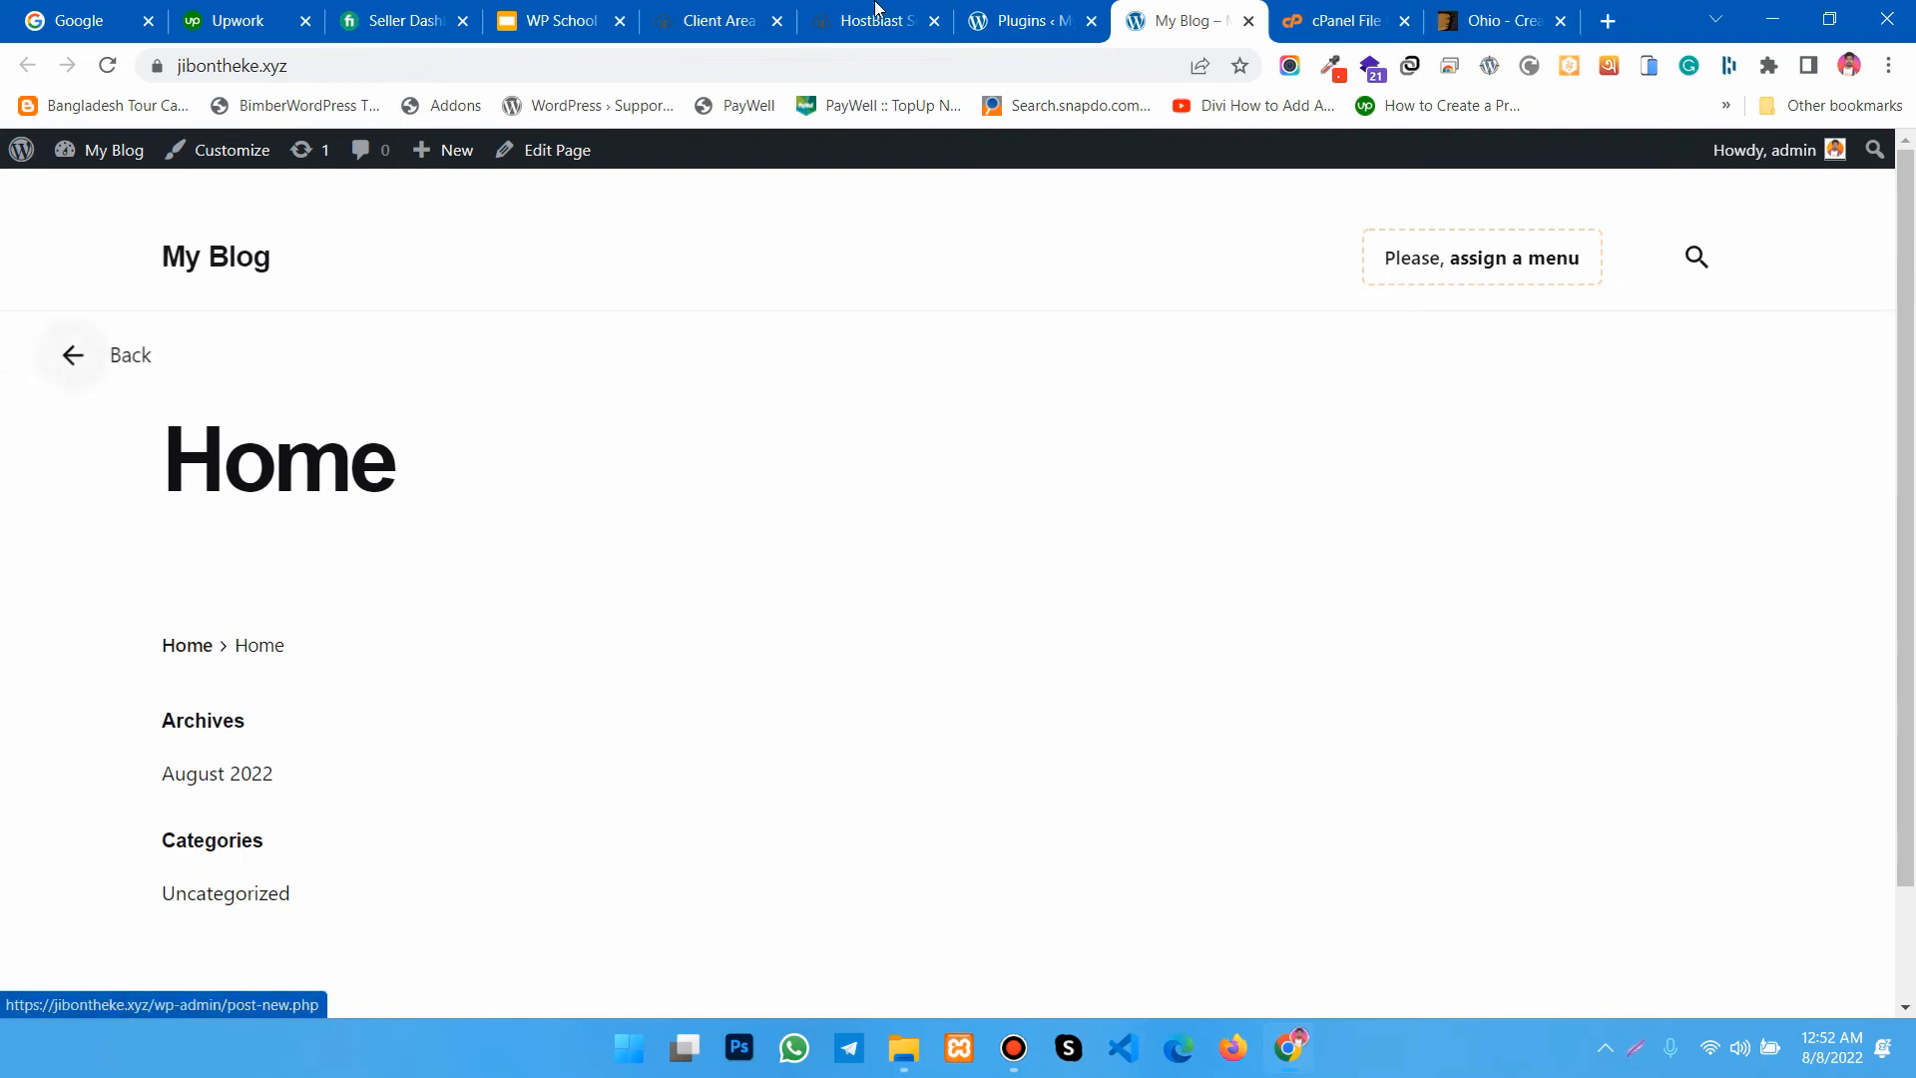
pyautogui.click(1018, 21)
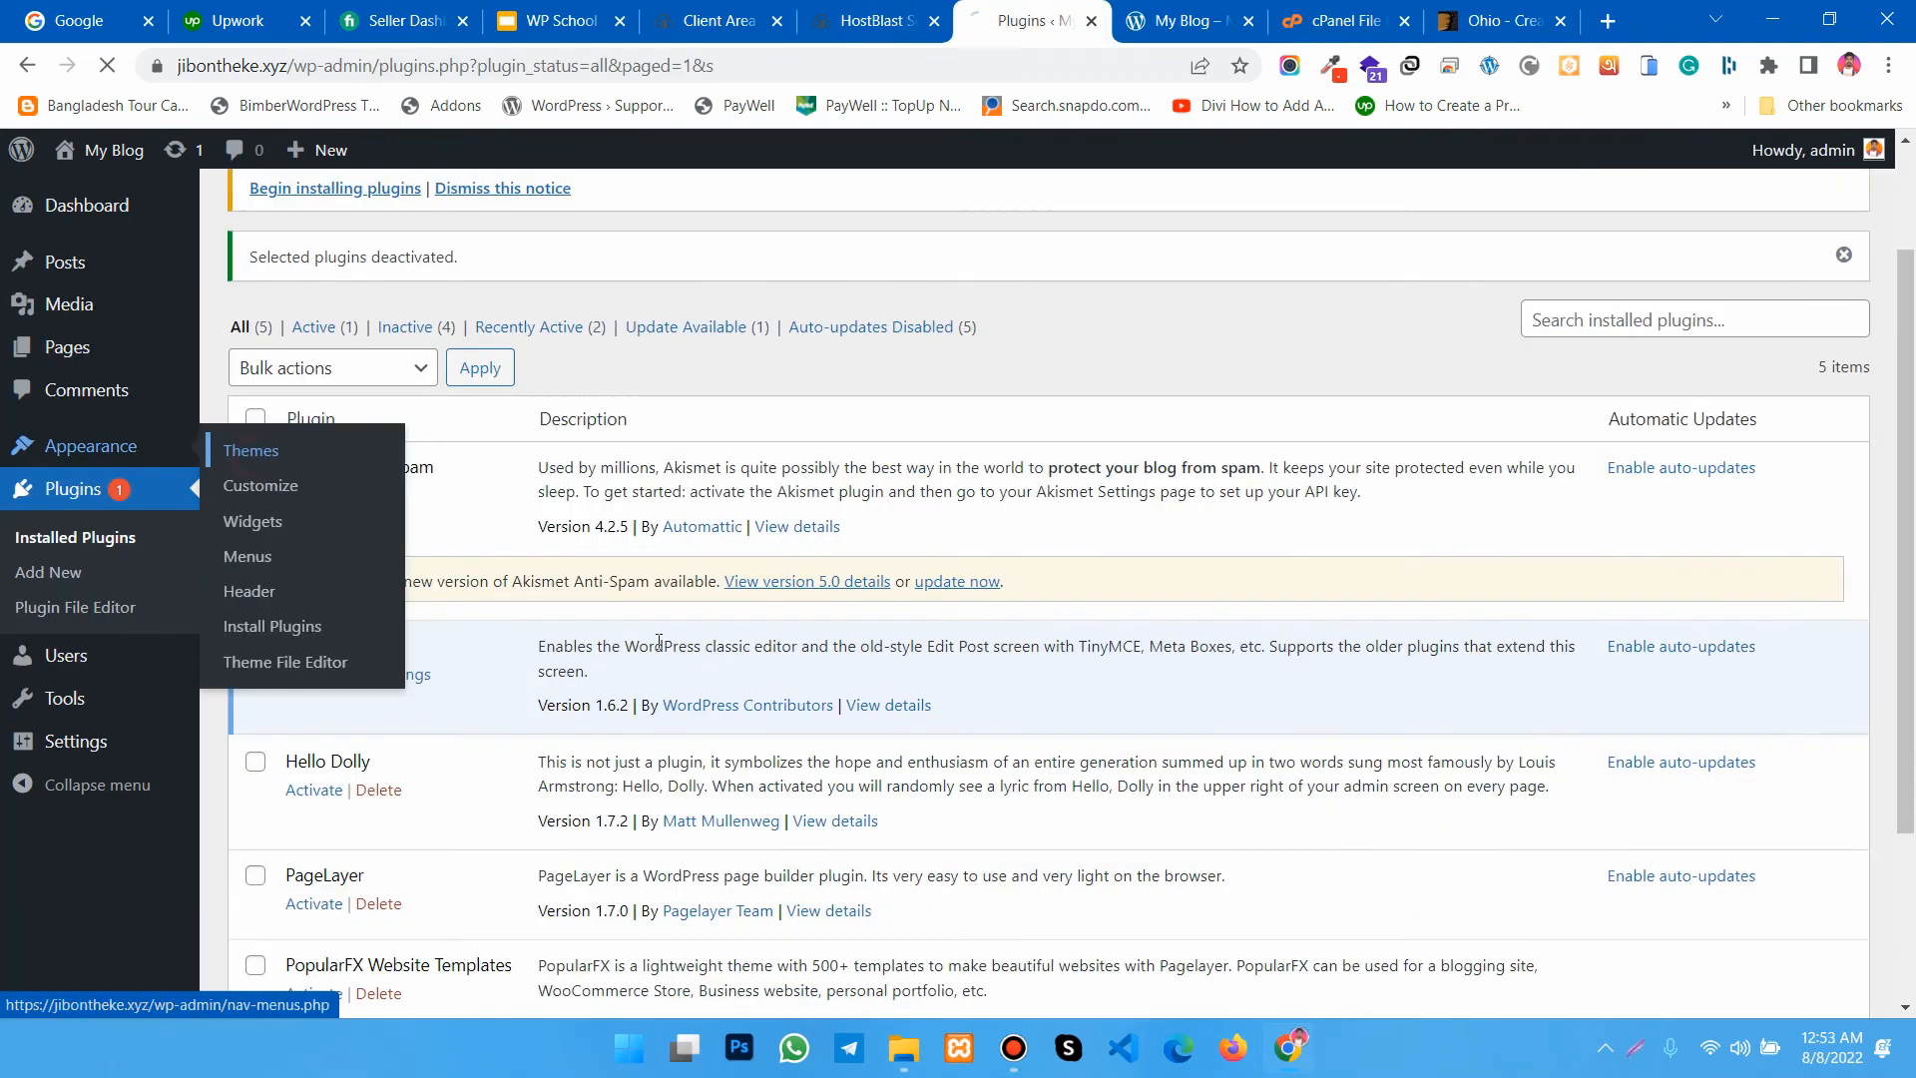
pyautogui.click(250, 445)
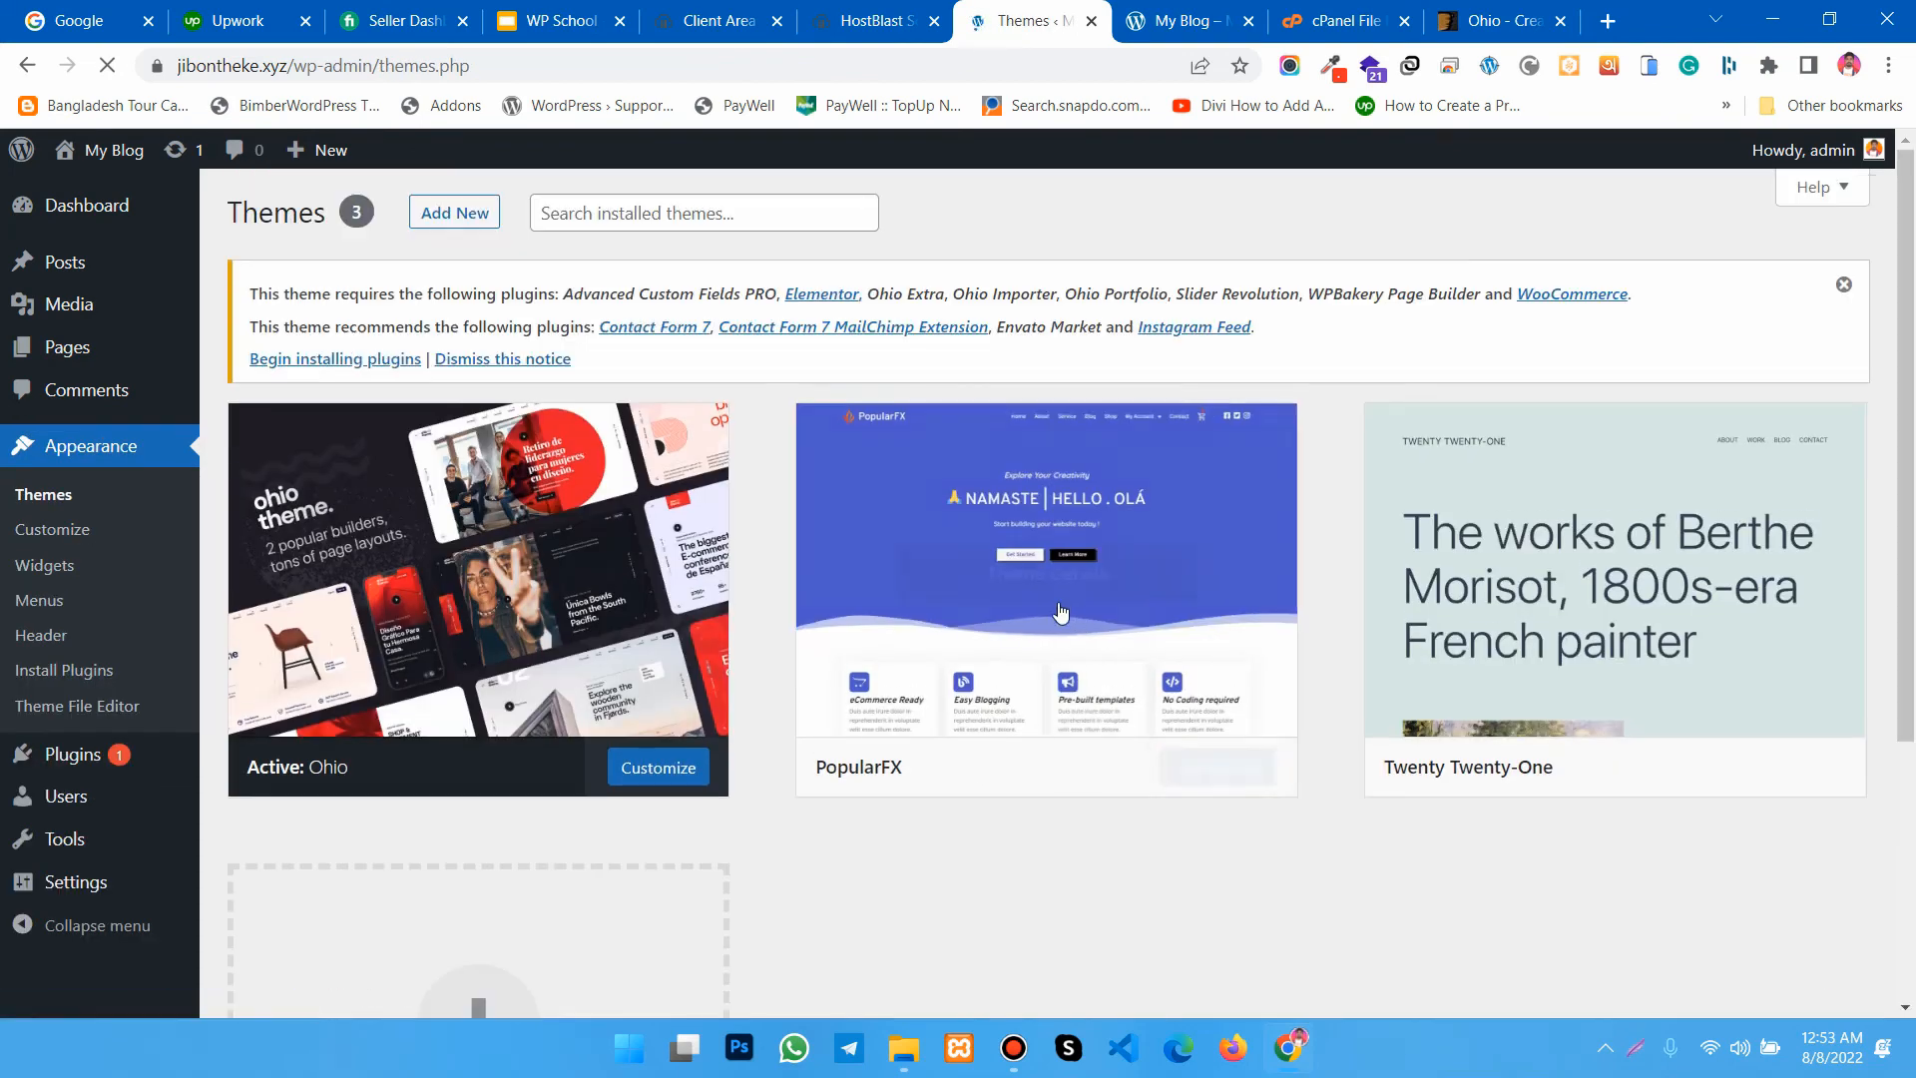
# Step: Switch to the cPanel File Manager, go back to wp-content and open the plugins folder
pyautogui.click(1336, 21)
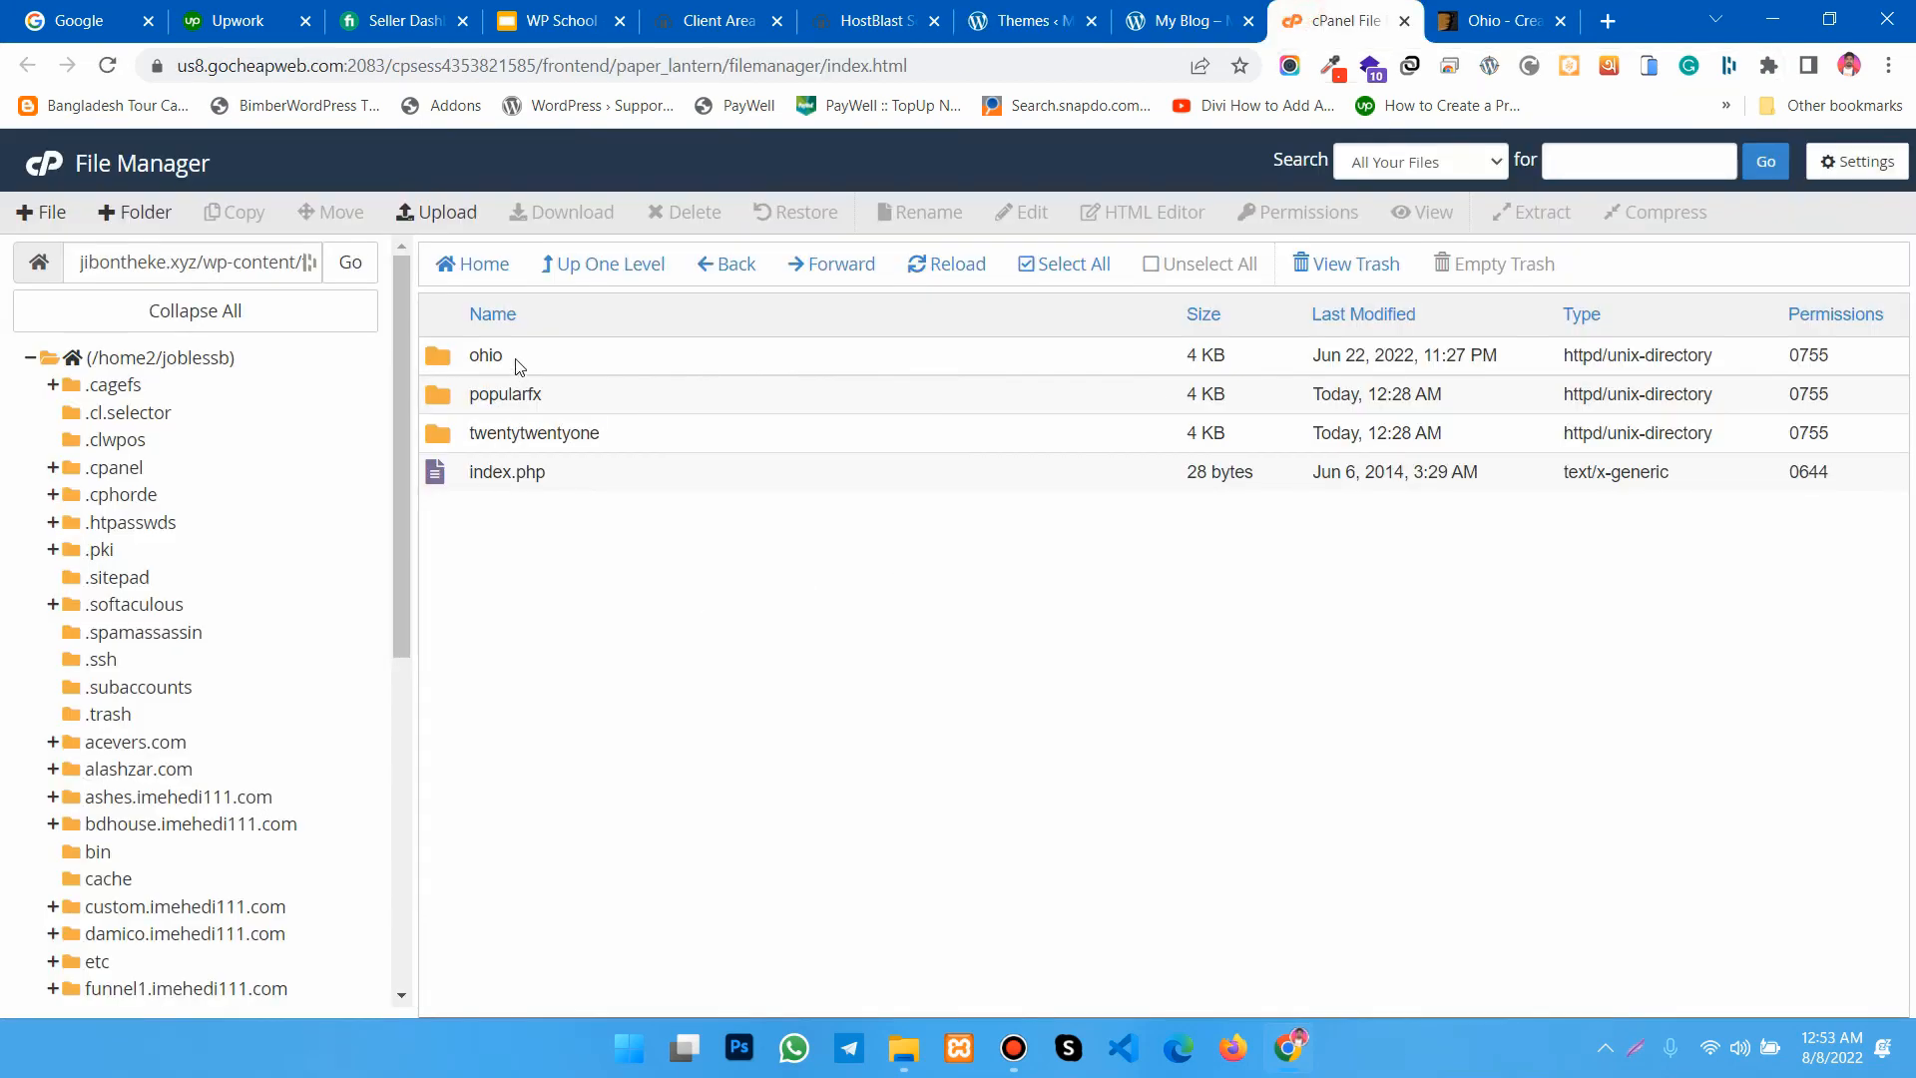
pyautogui.click(726, 263)
pyautogui.doubleClick(433, 361)
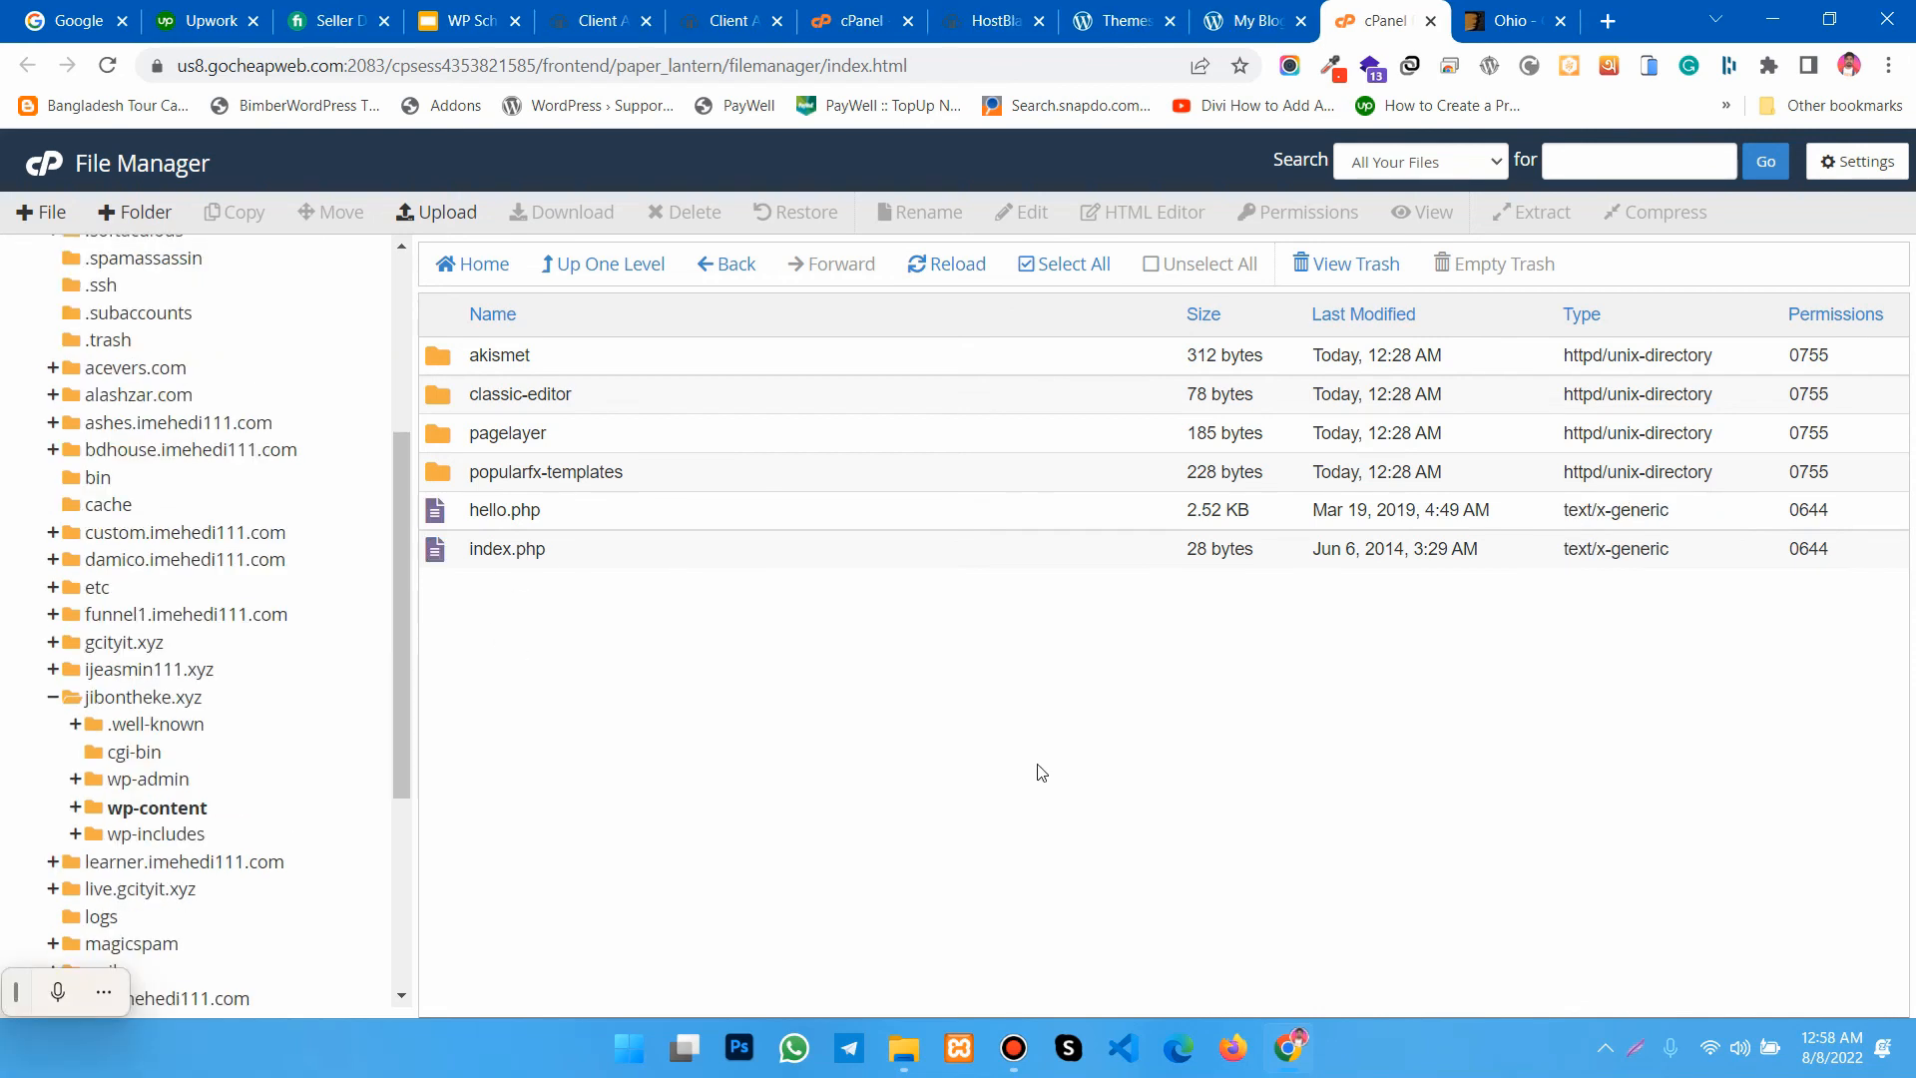
# Step: Open the Add Plugins page in the WordPress dashboard and browse the featured plugins
pyautogui.click(1120, 20)
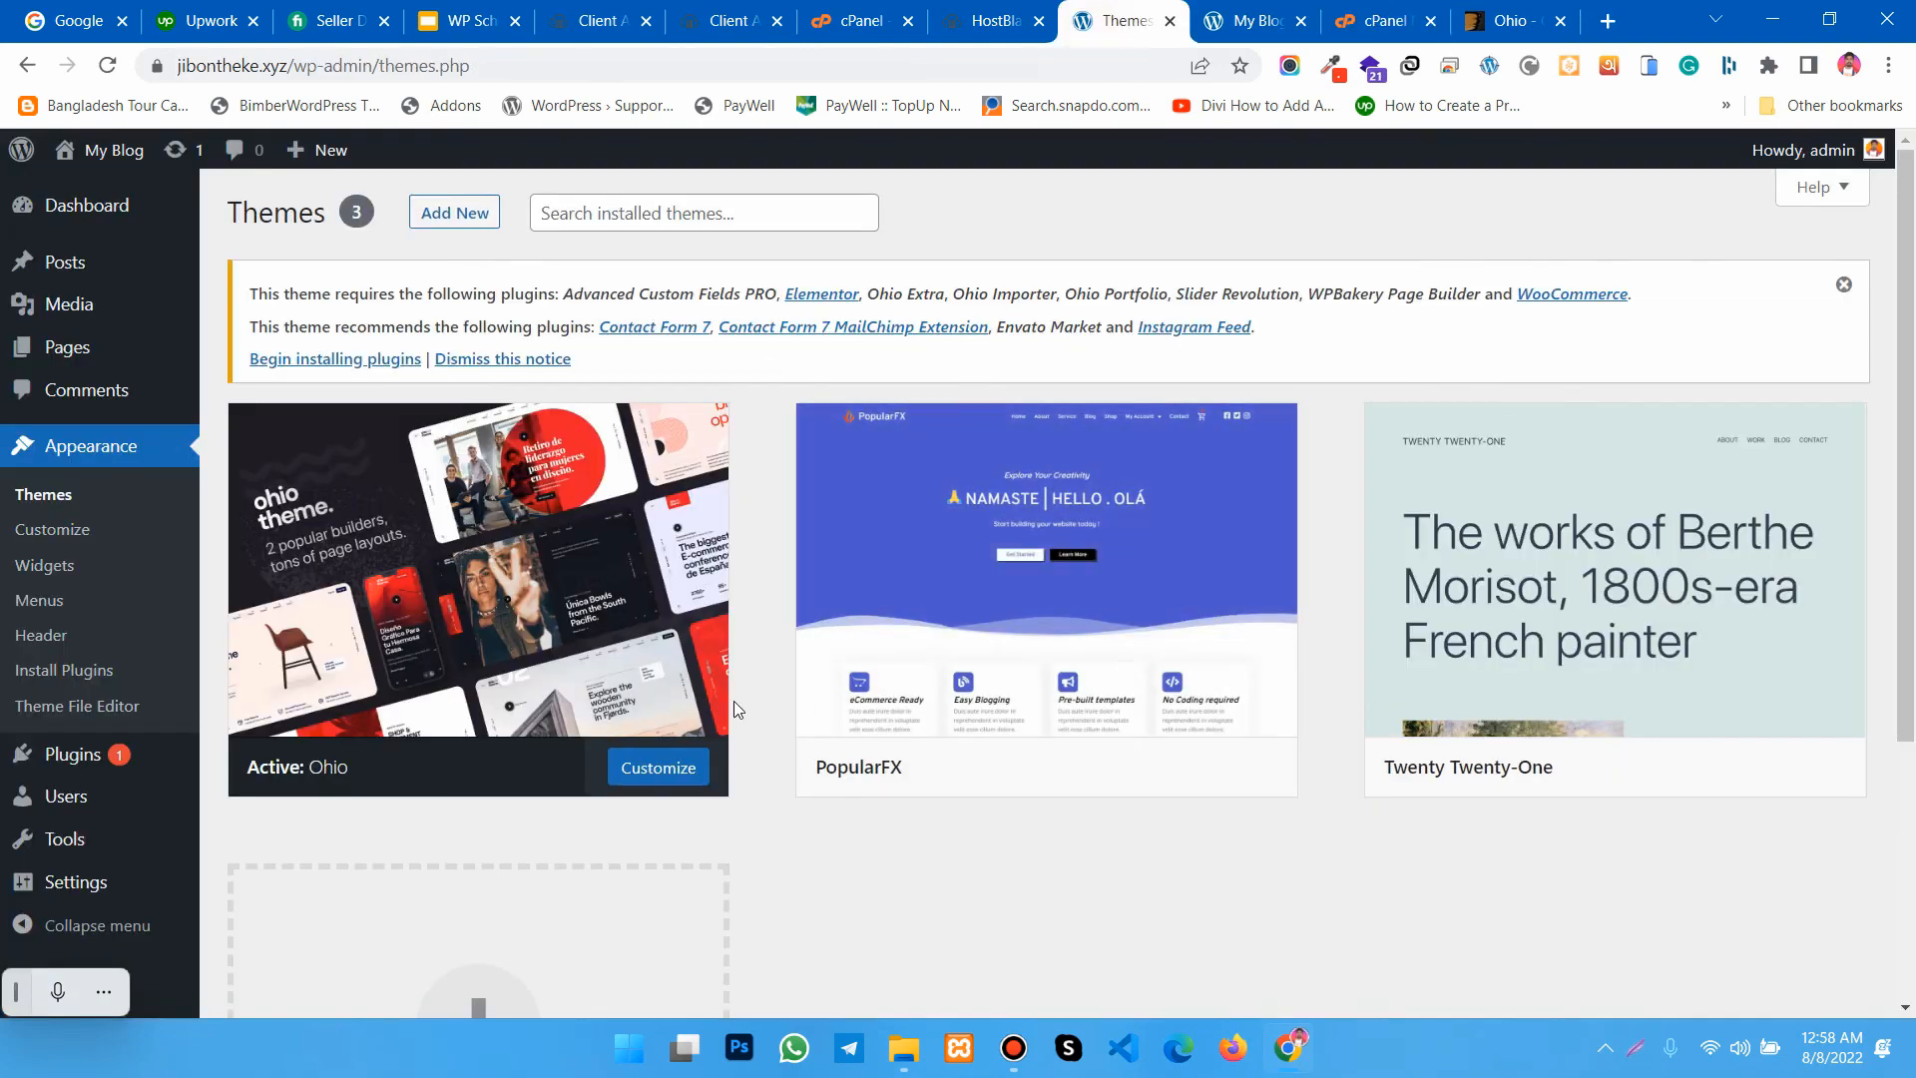
pyautogui.scroll(-4, 20, 644)
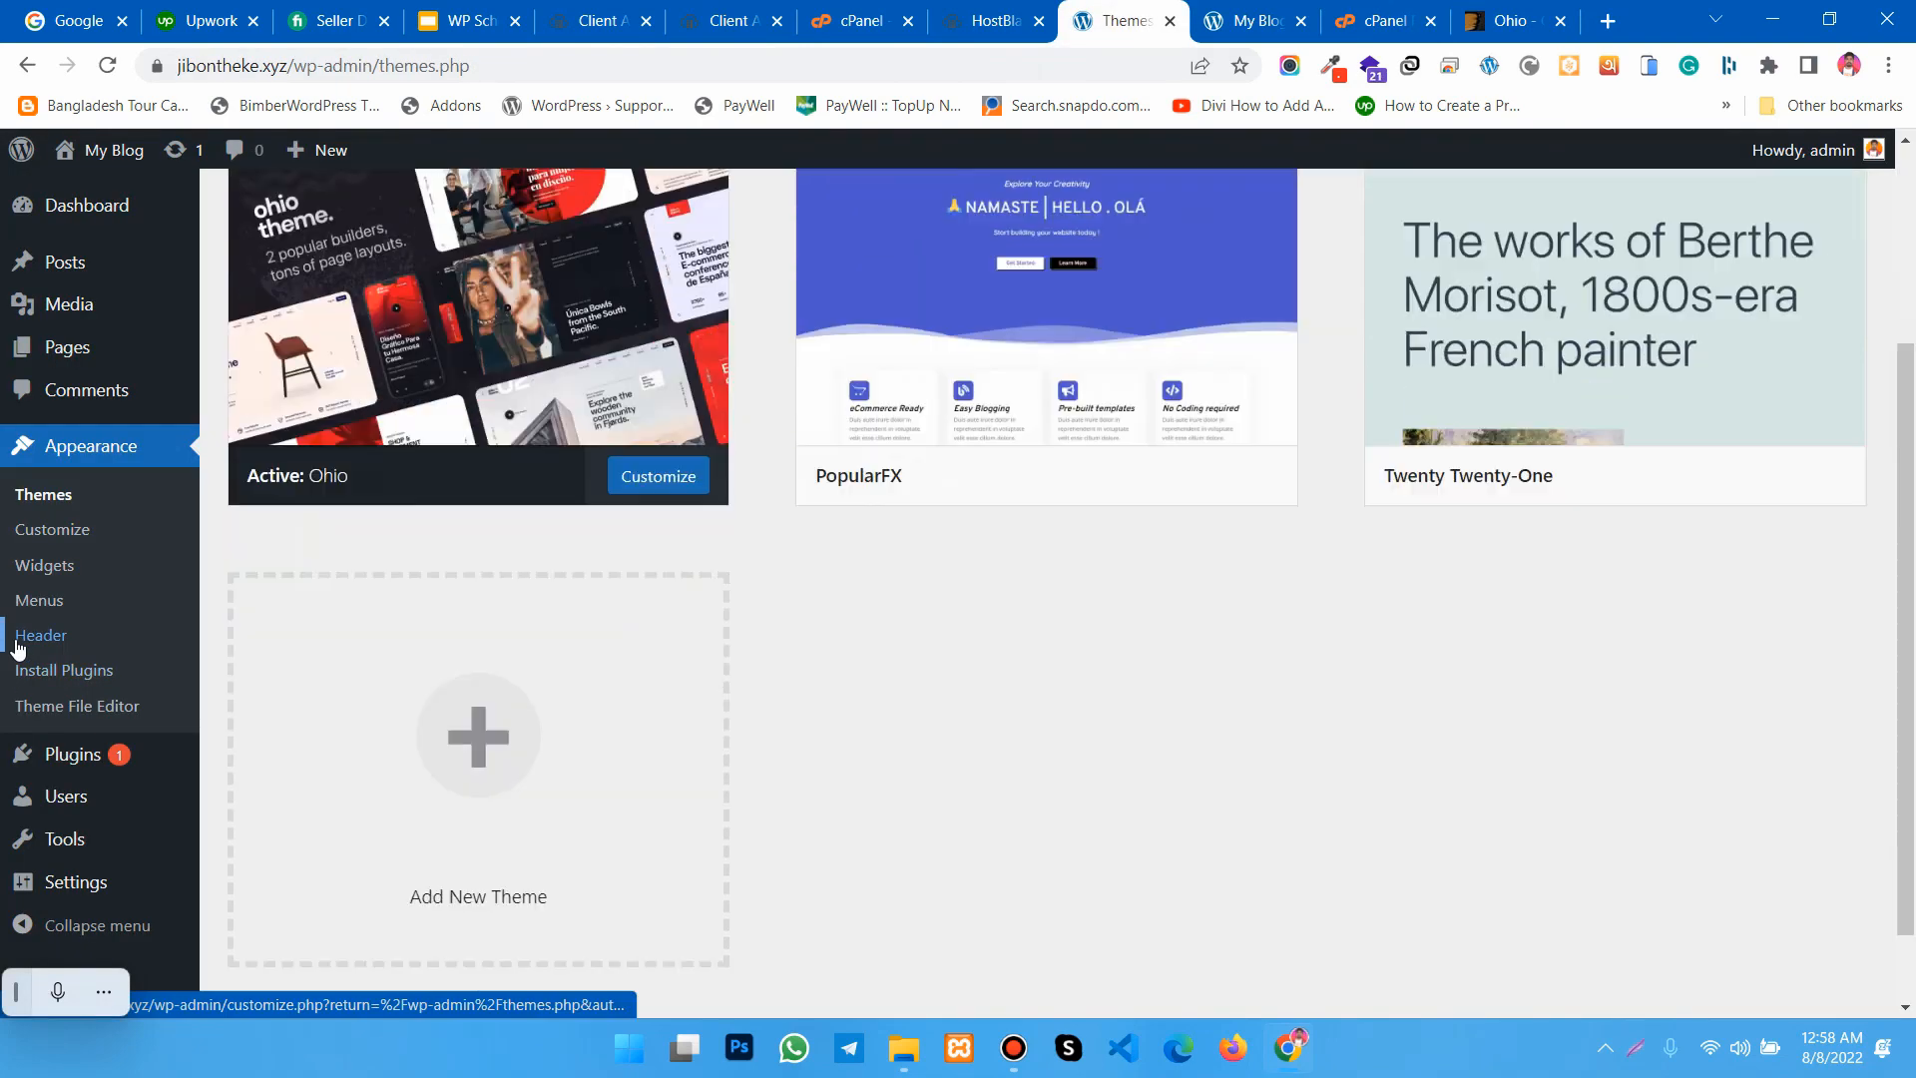
pyautogui.moveTo(97, 765)
pyautogui.click(256, 794)
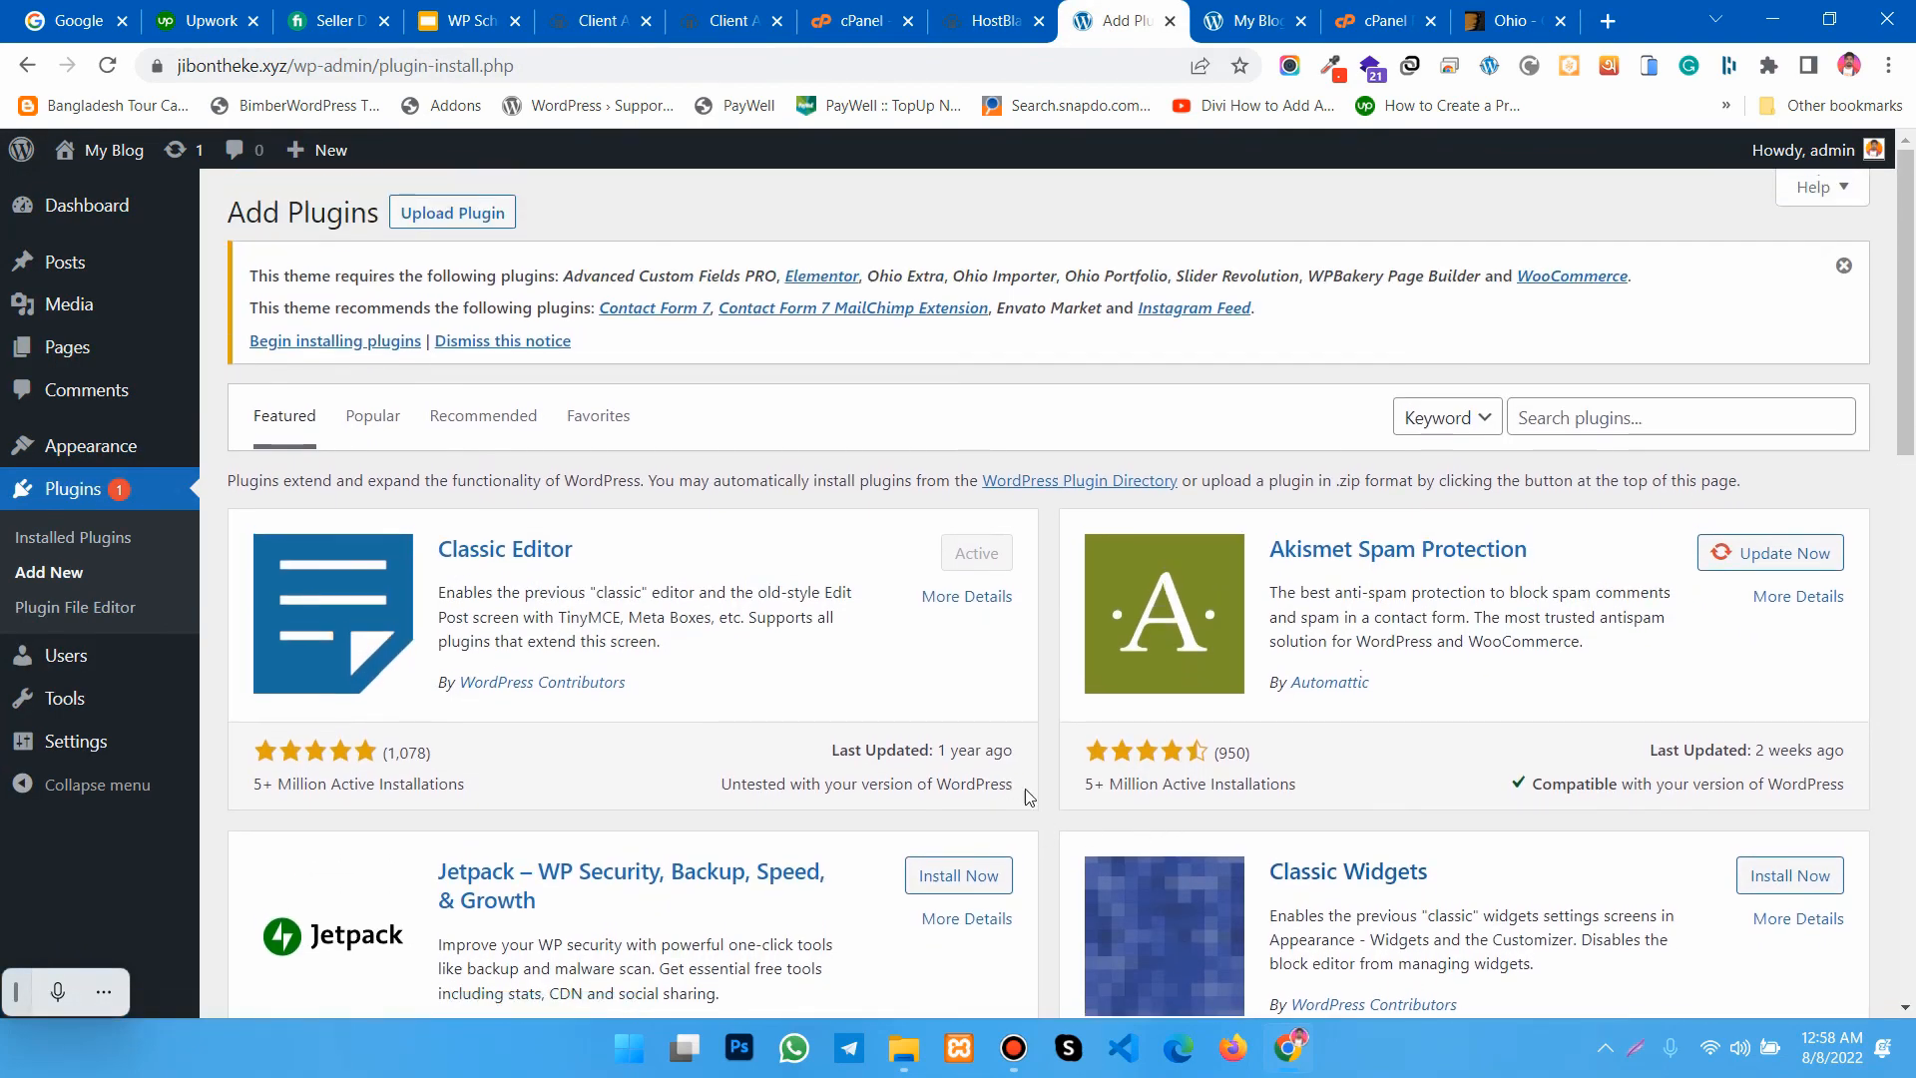
pyautogui.scroll(-4, 1106, 794)
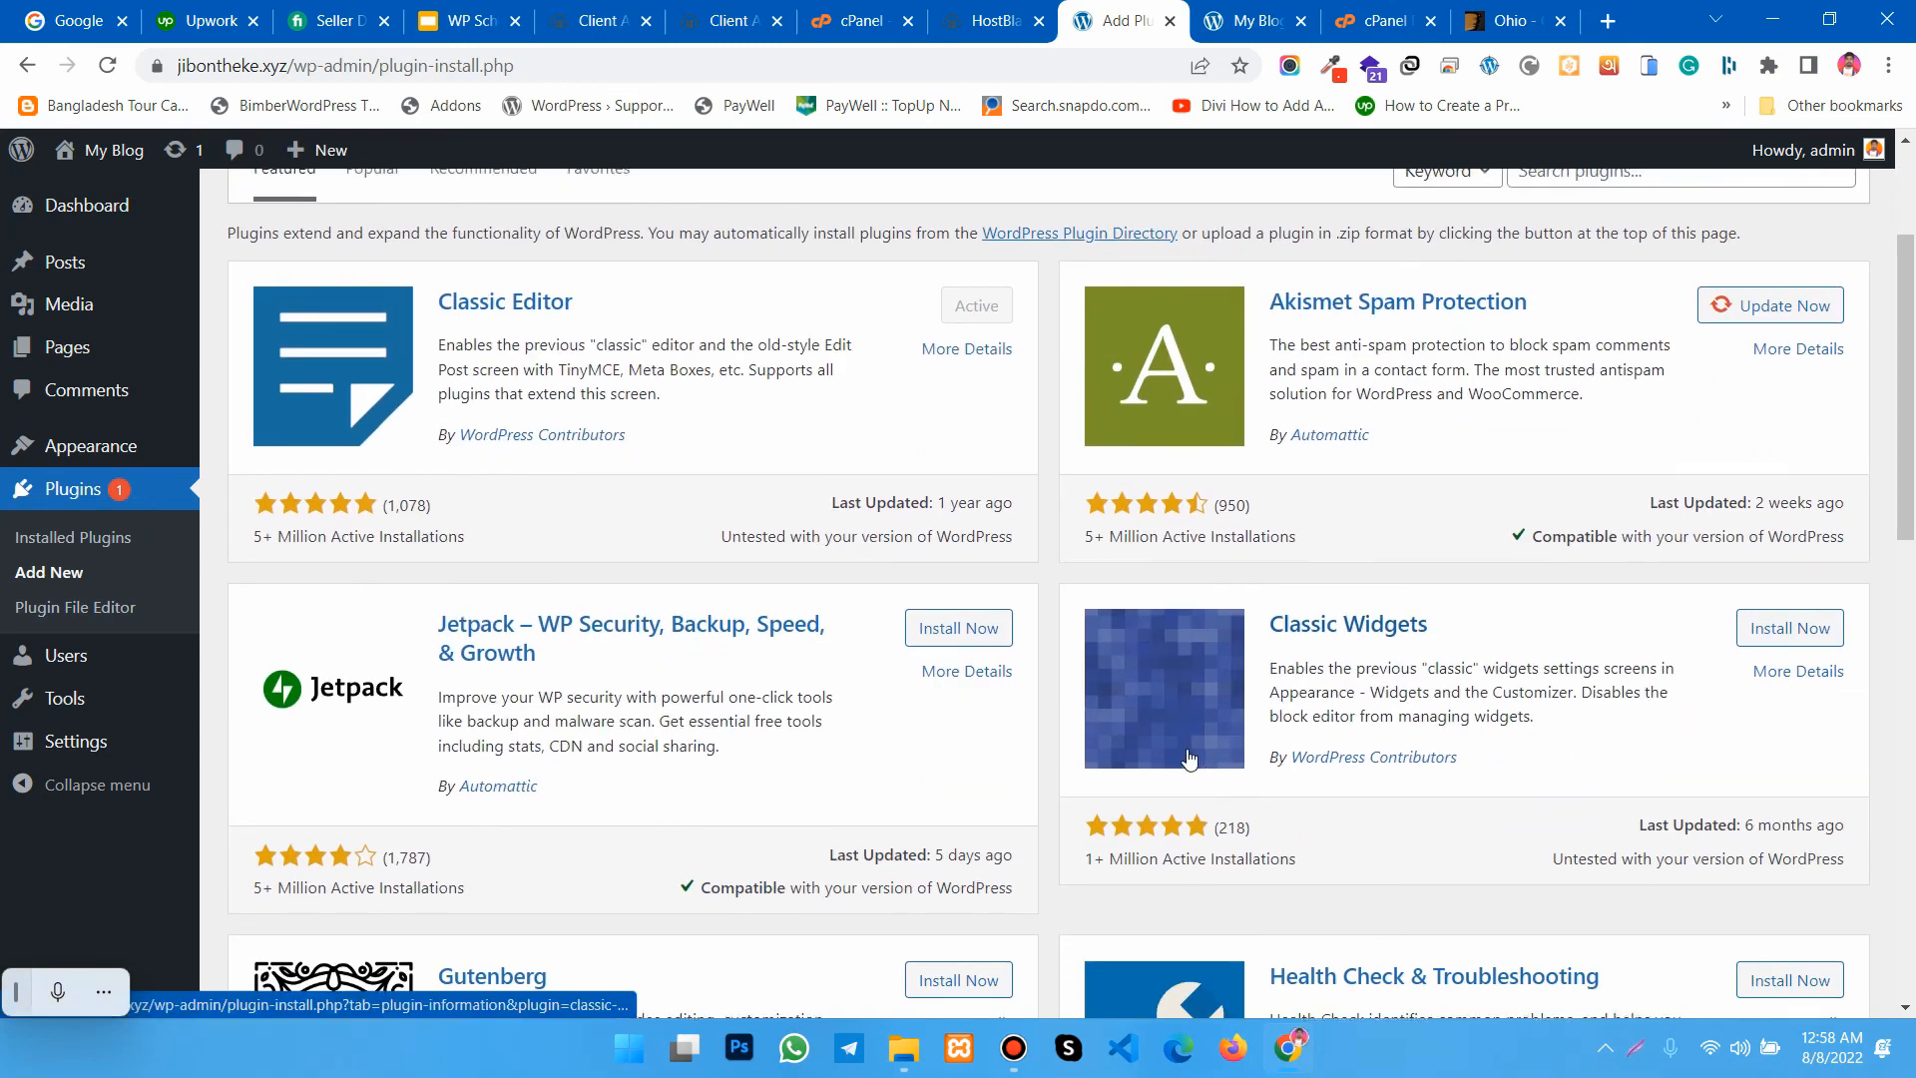
pyautogui.scroll(4, 914, 676)
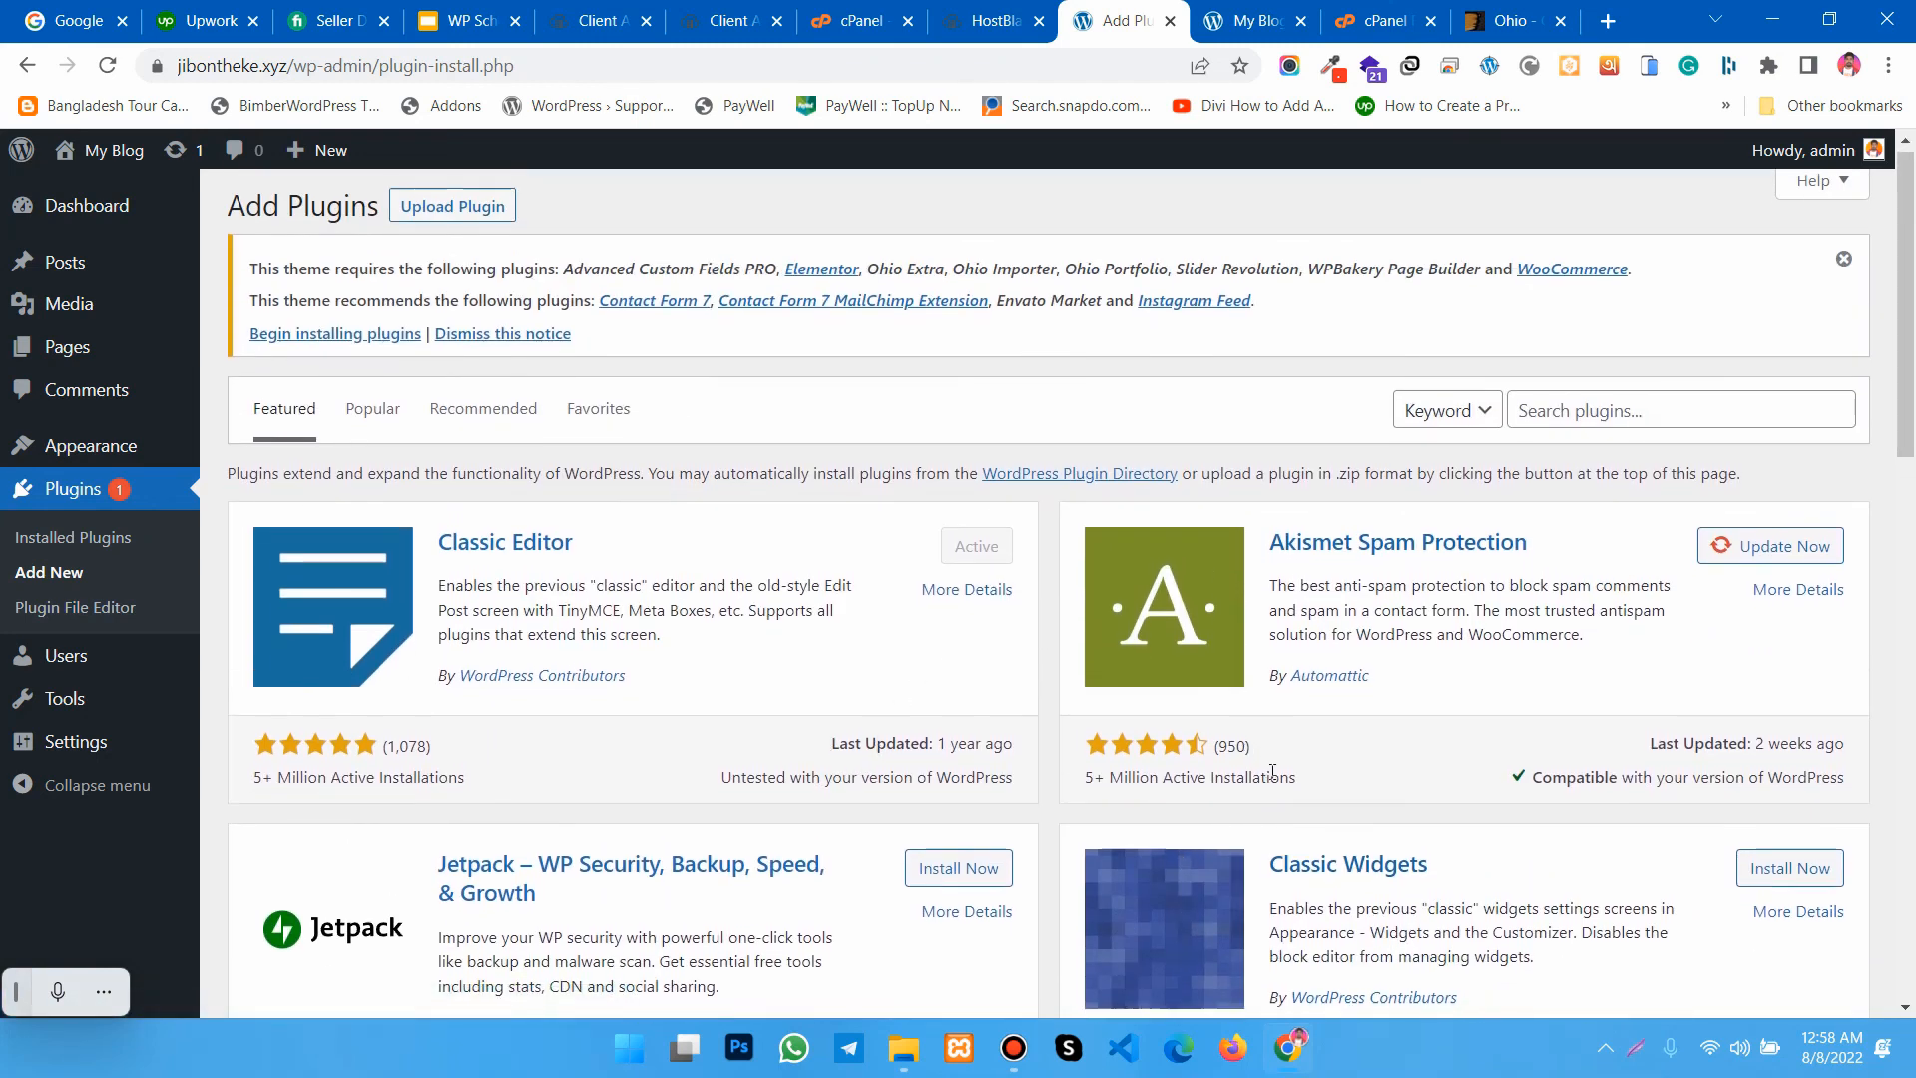
pyautogui.scroll(-2, 973, 837)
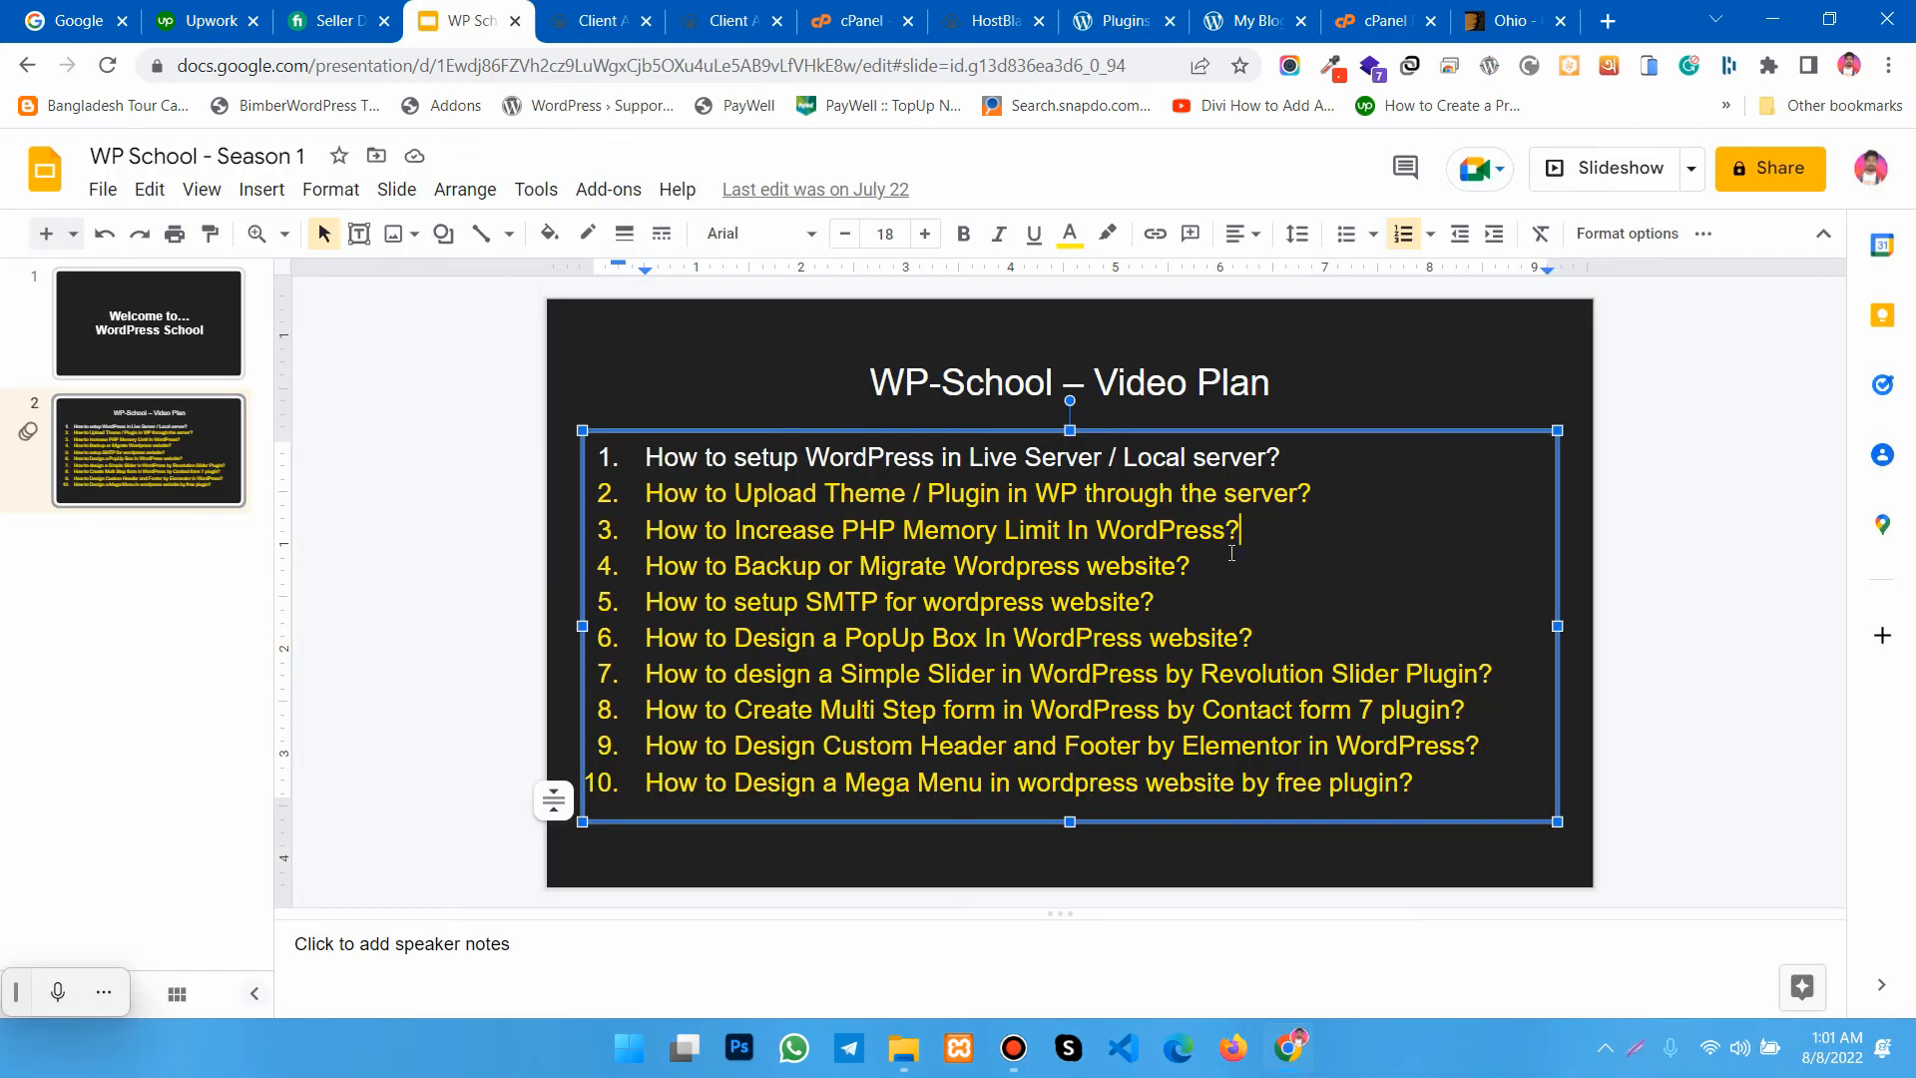